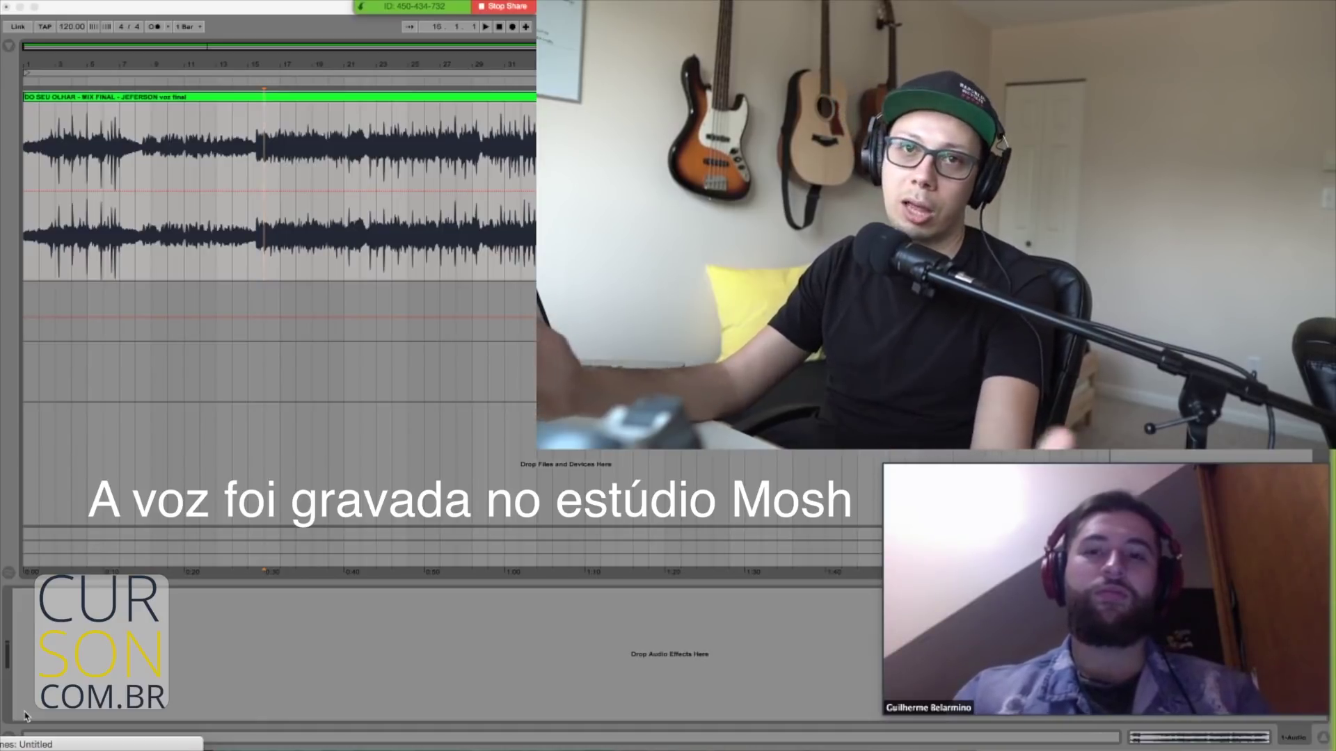
# Unfold the effect rack on the Master track and start playing the song in Arrangement view
pyautogui.click(281, 675)
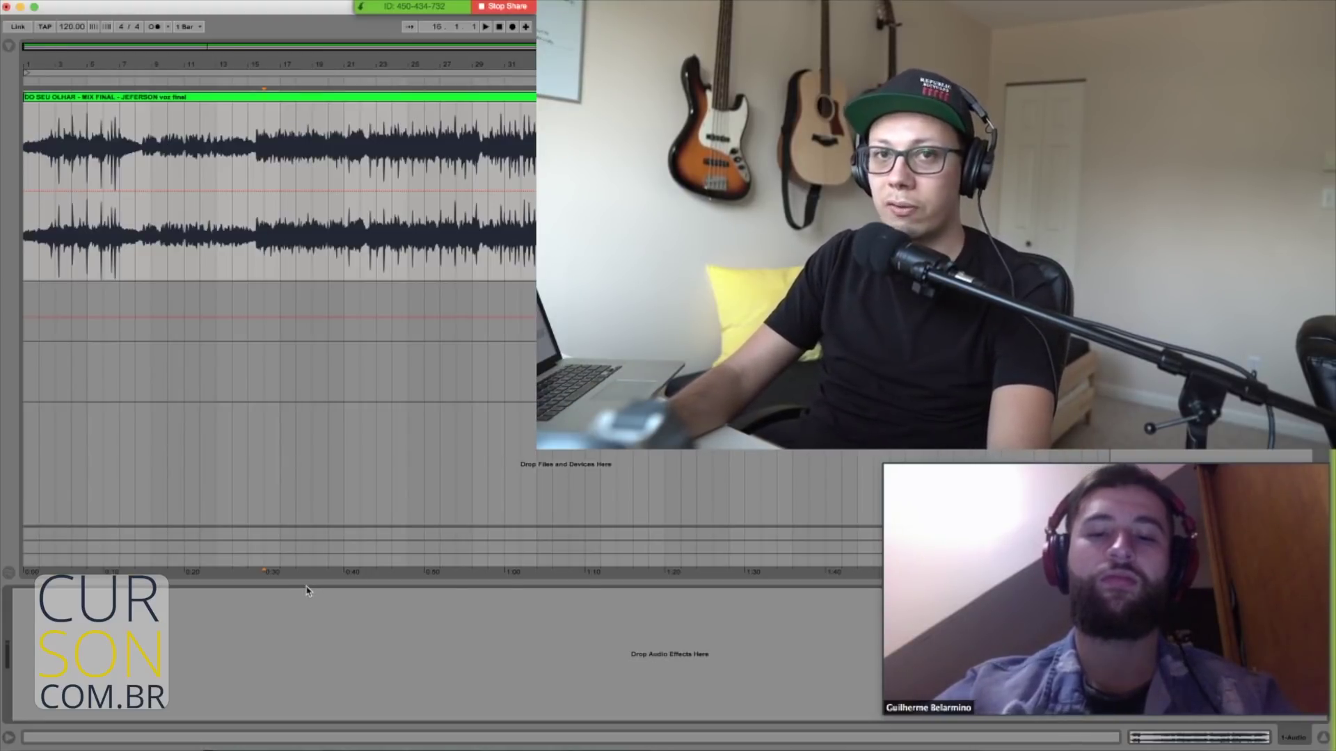
pyautogui.click(272, 180)
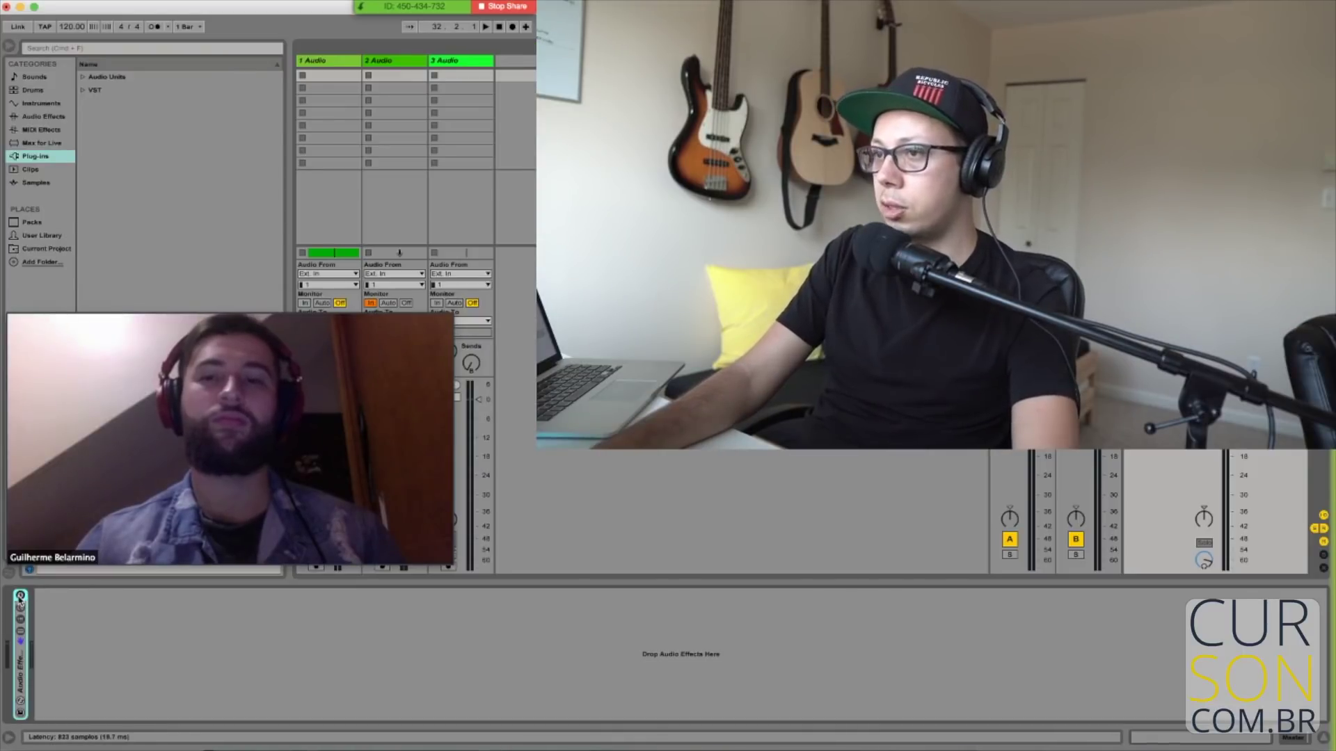
pyautogui.click(18, 654)
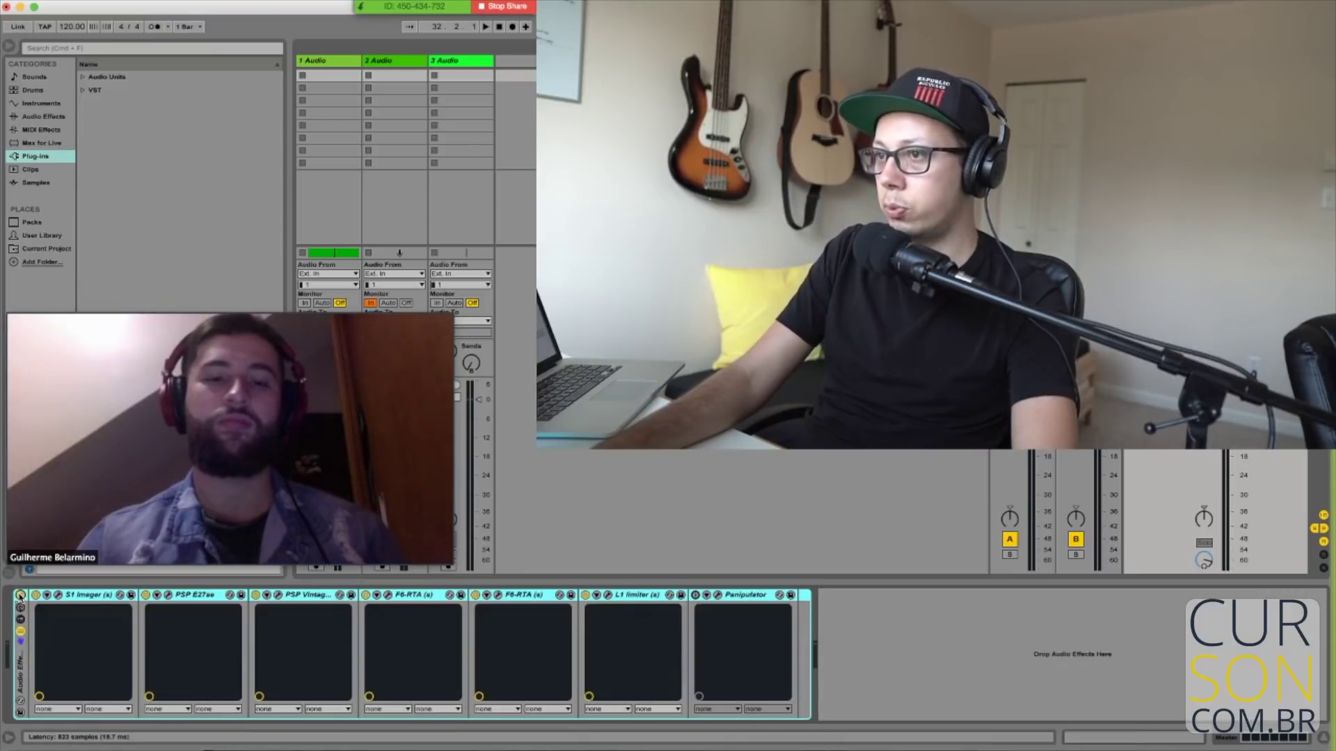
pyautogui.press('space')
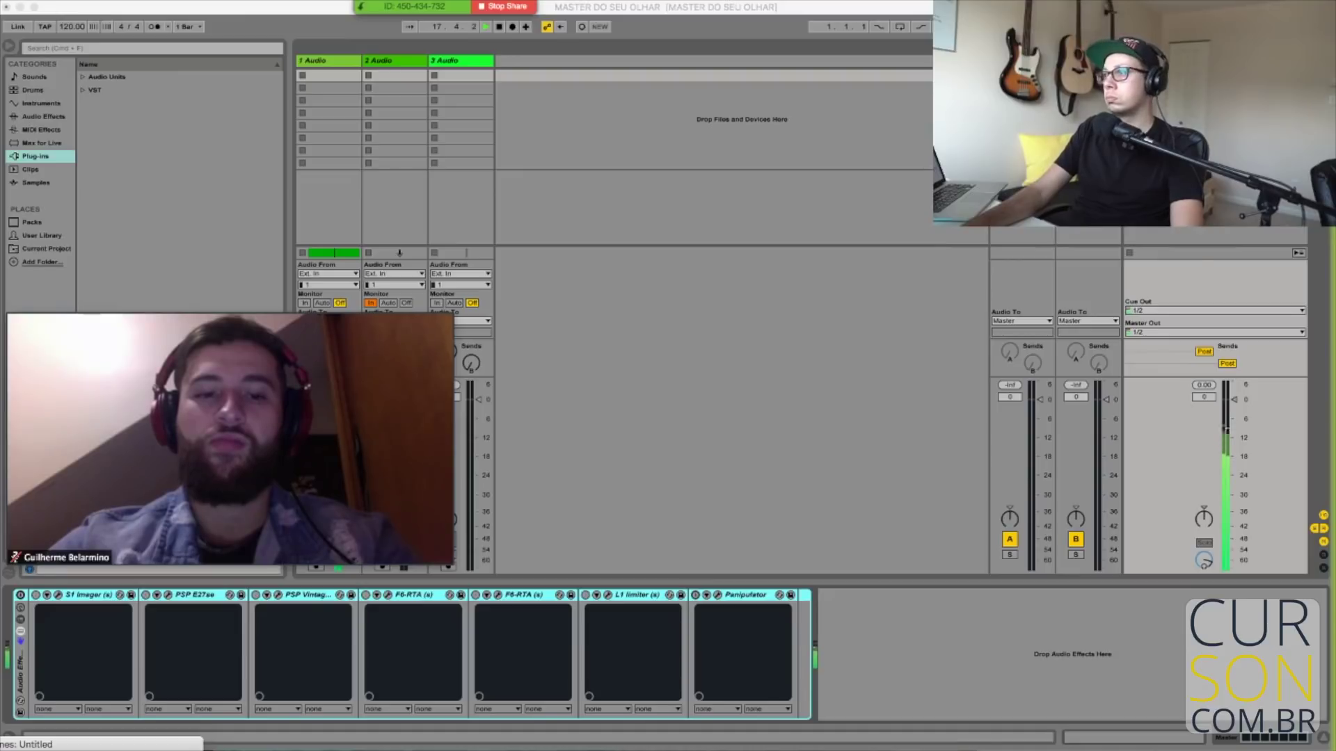
pyautogui.press('Tab')
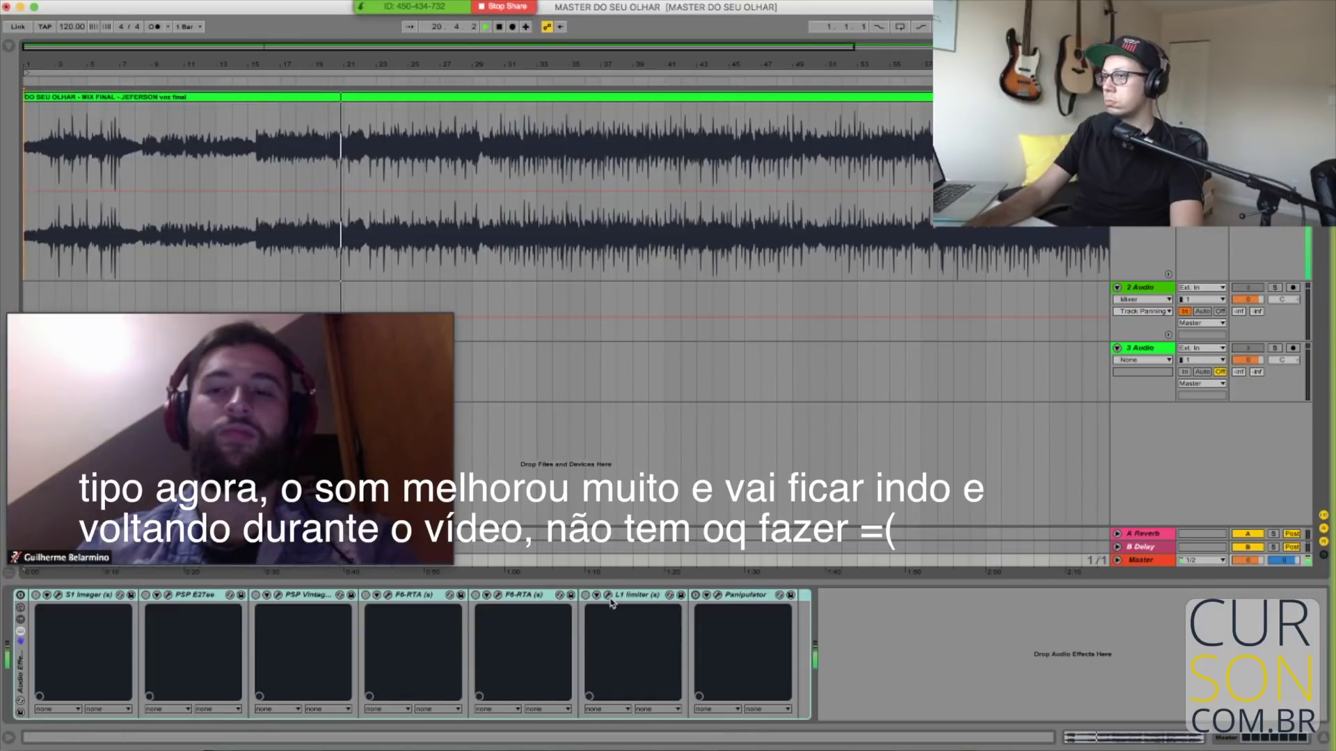
# Switch the whole Master effect rack on and off during playback to compare the processed and unprocessed song
pyautogui.click(21, 596)
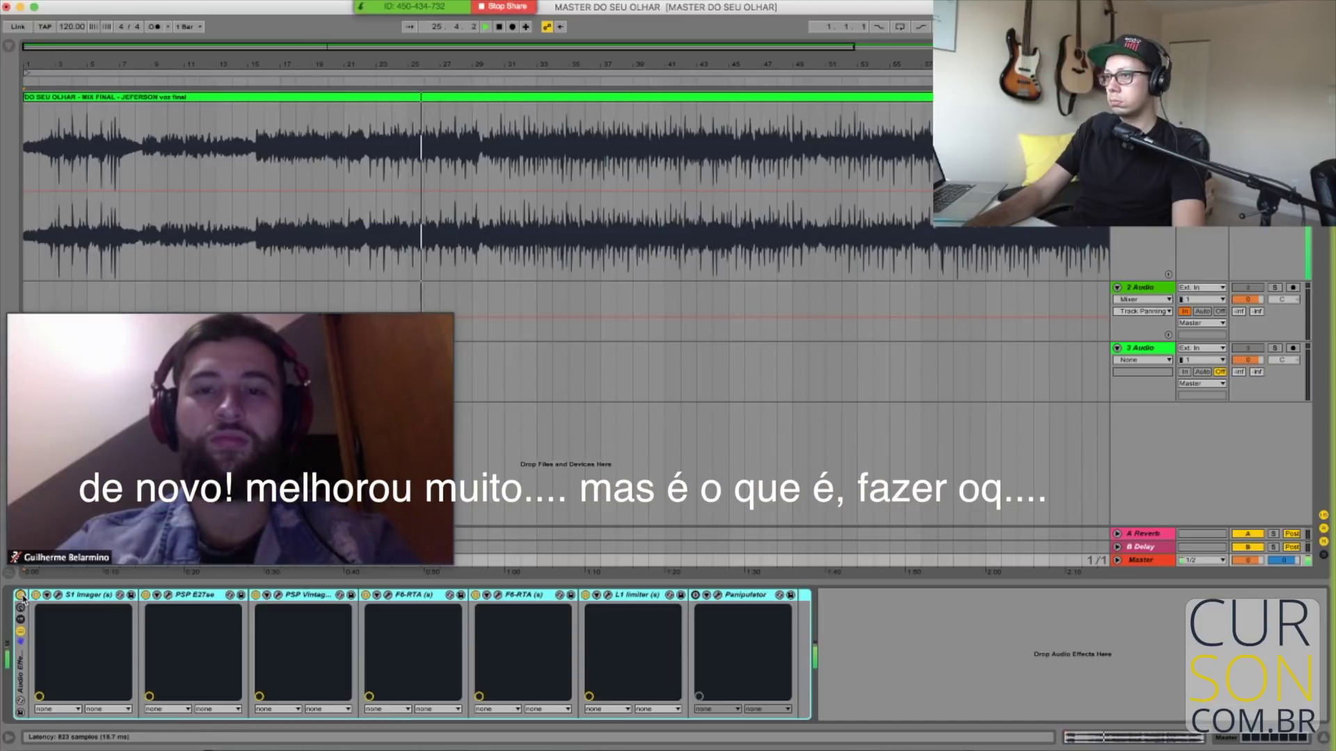
pyautogui.click(21, 595)
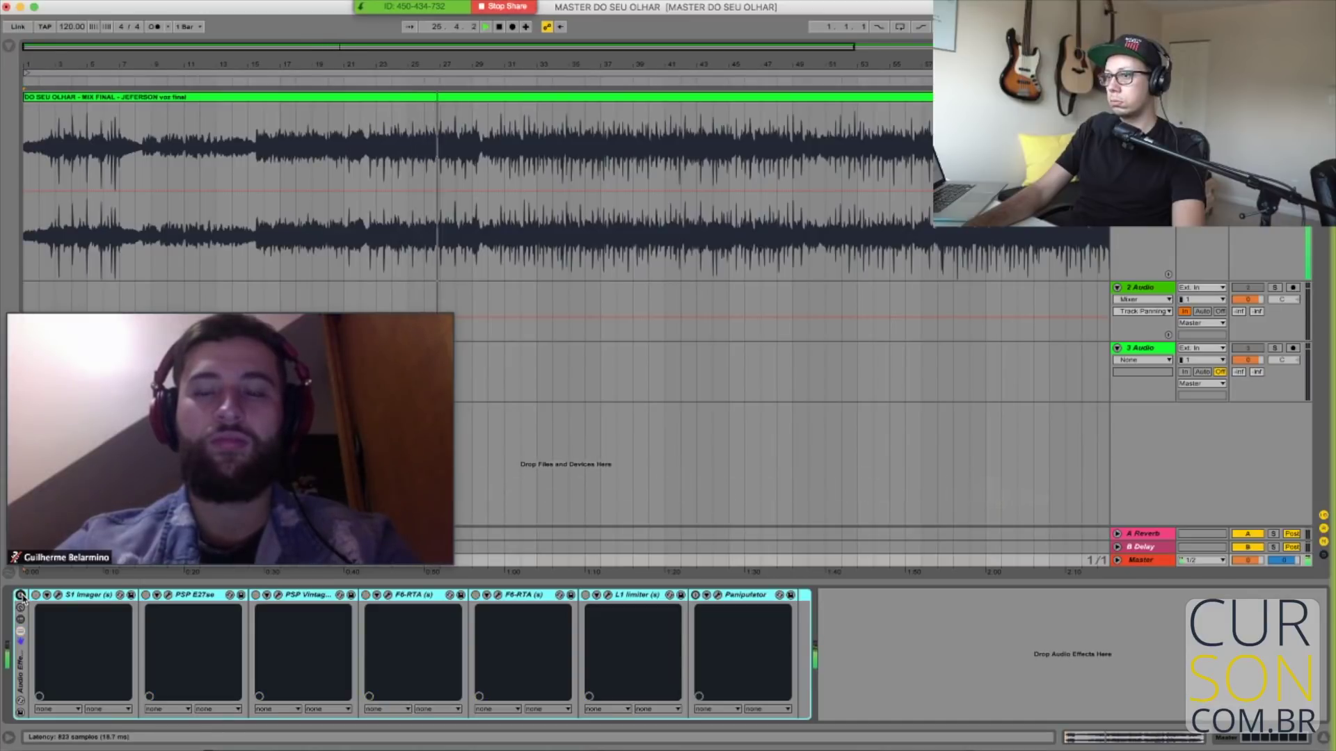
pyautogui.click(21, 595)
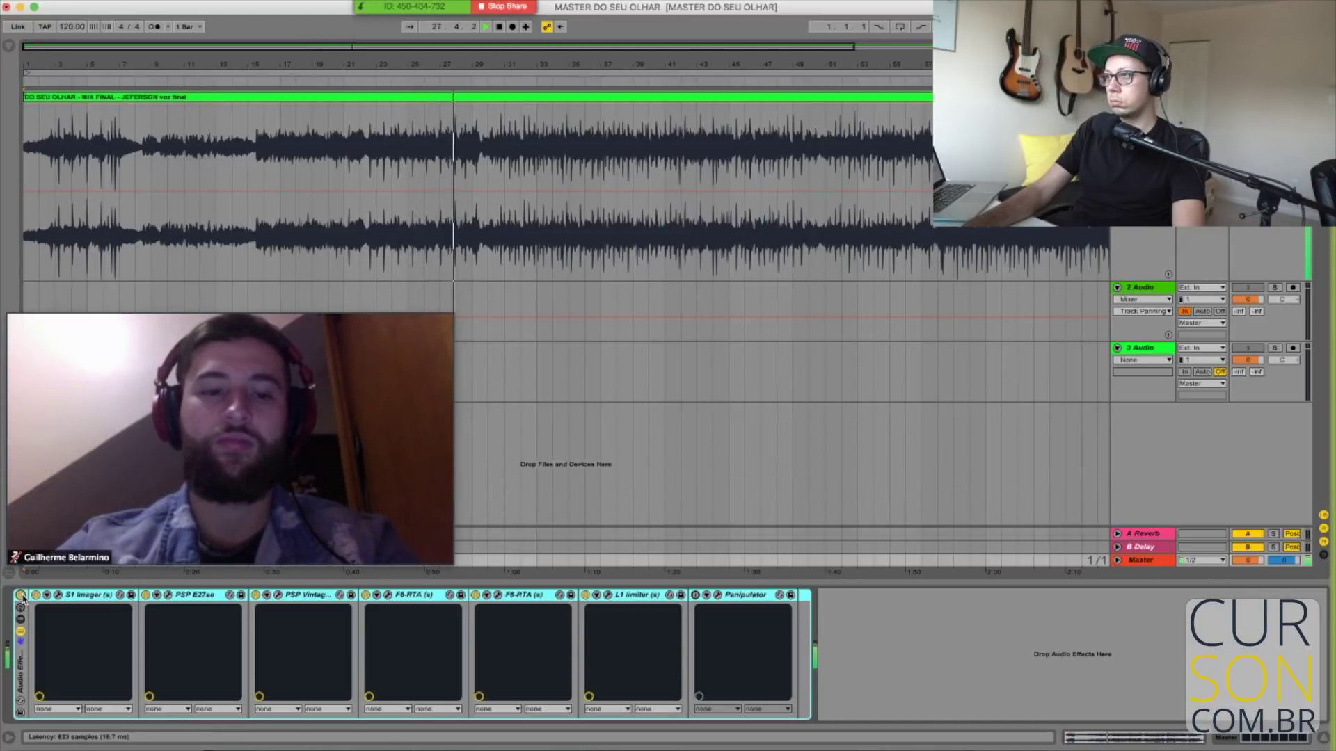
pyautogui.click(22, 596)
pyautogui.click(22, 596)
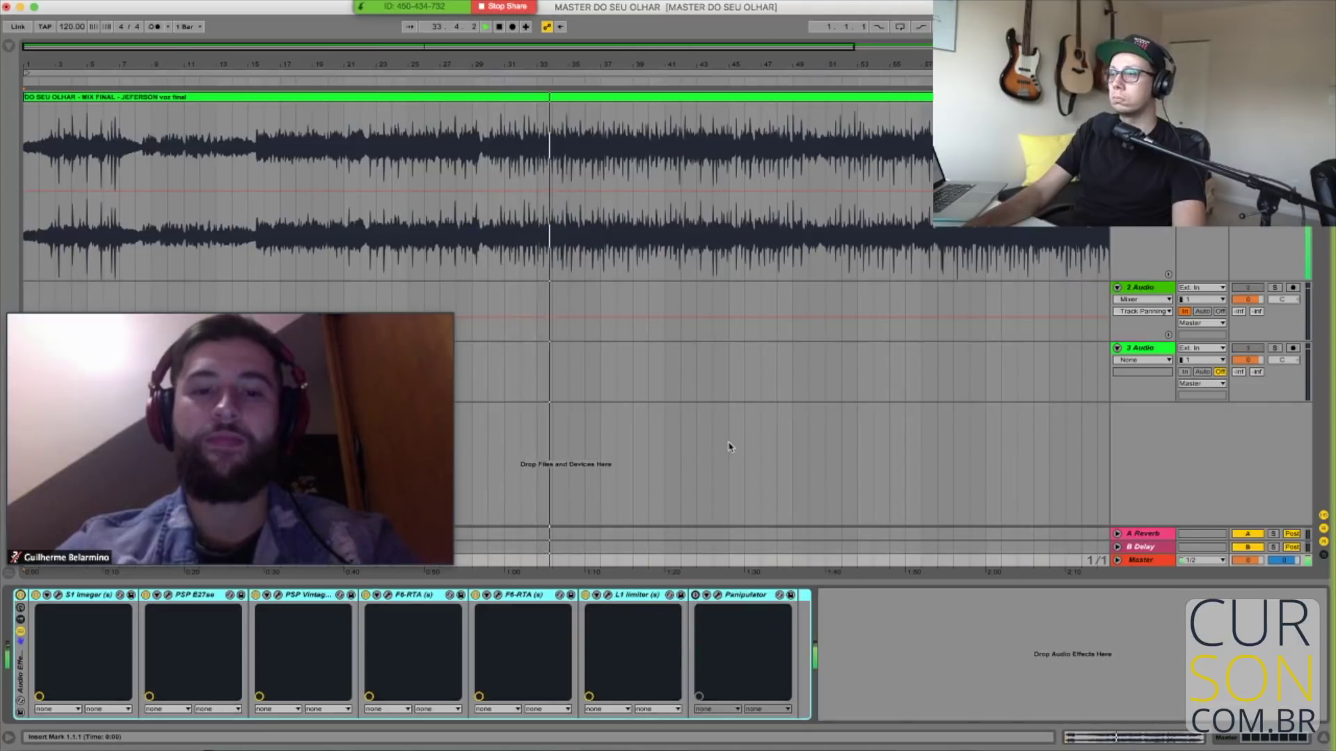
# Play the song from bar 50 and compare it with the Master effect rack on and off while viewing the Master meter
pyautogui.moveTo(322, 468)
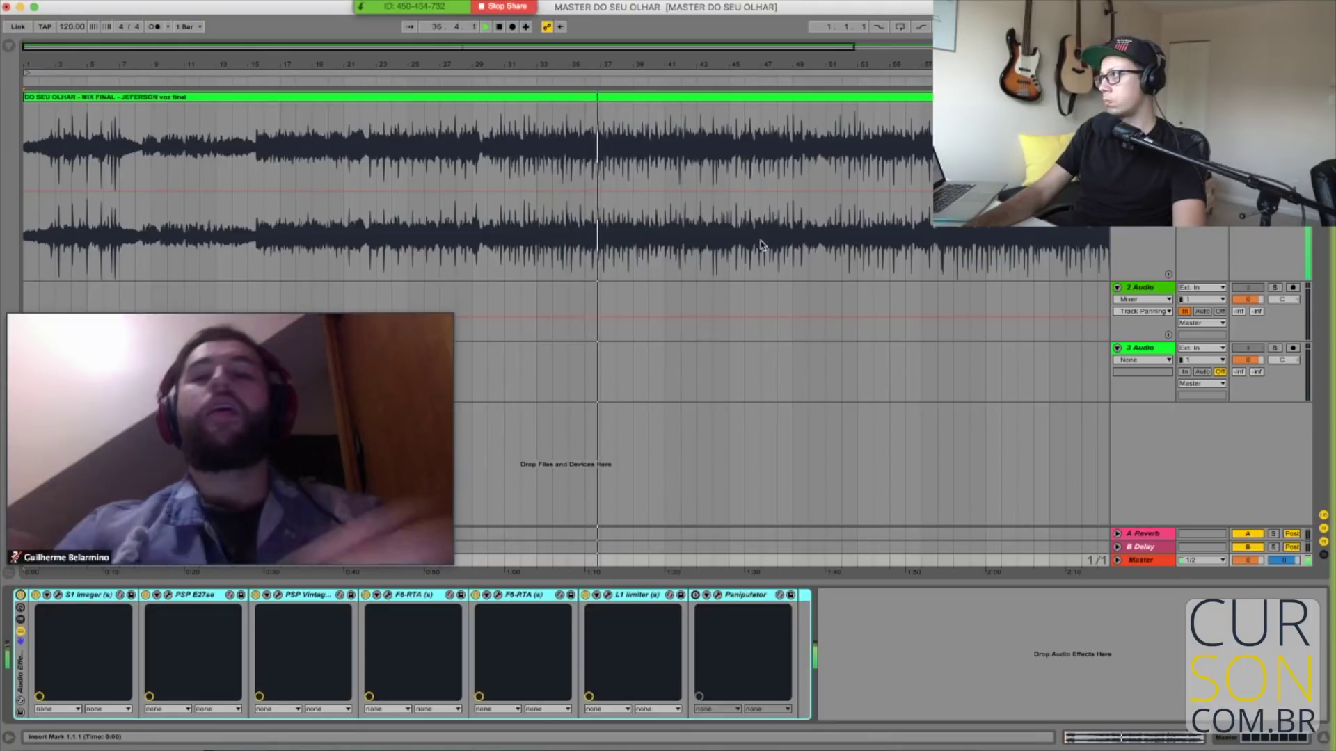
pyautogui.hscroll(10, 821, 235)
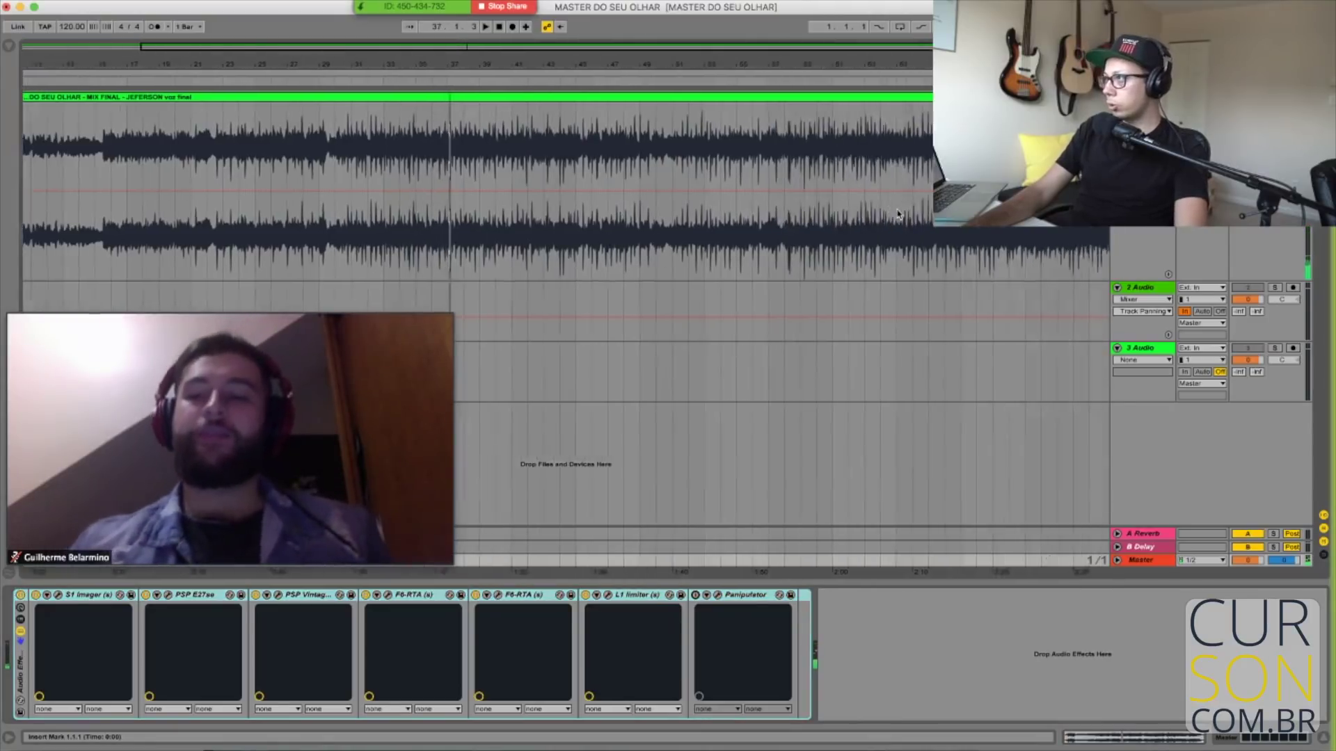
pyautogui.click(407, 223)
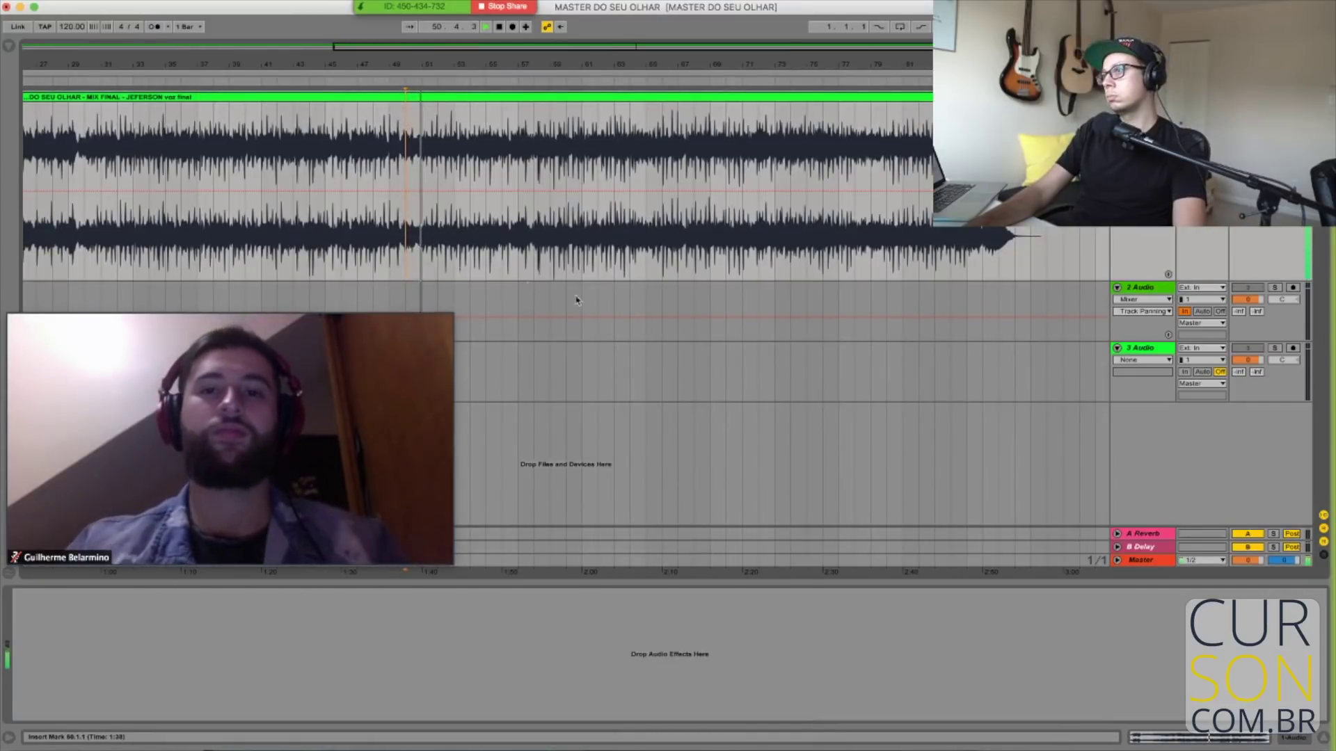
pyautogui.moveTo(449, 560)
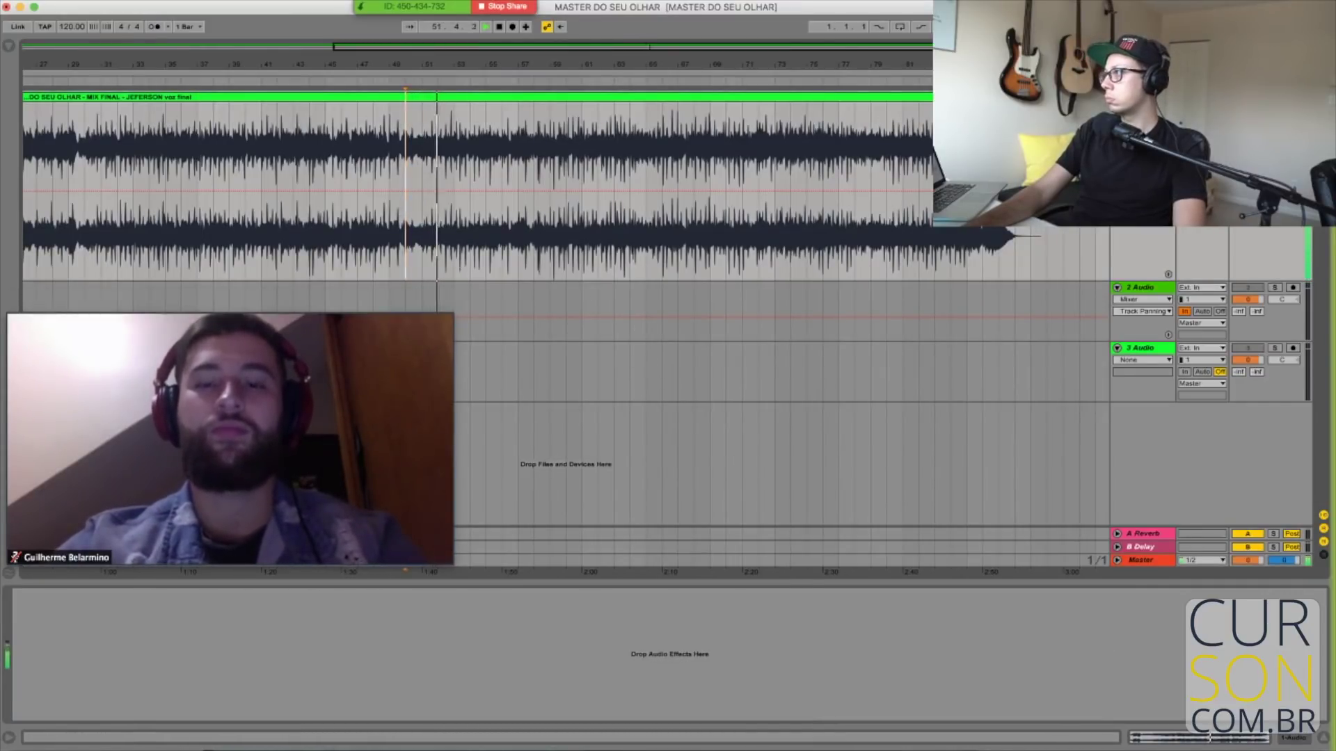
pyautogui.press('Tab')
pyautogui.click(1214, 279)
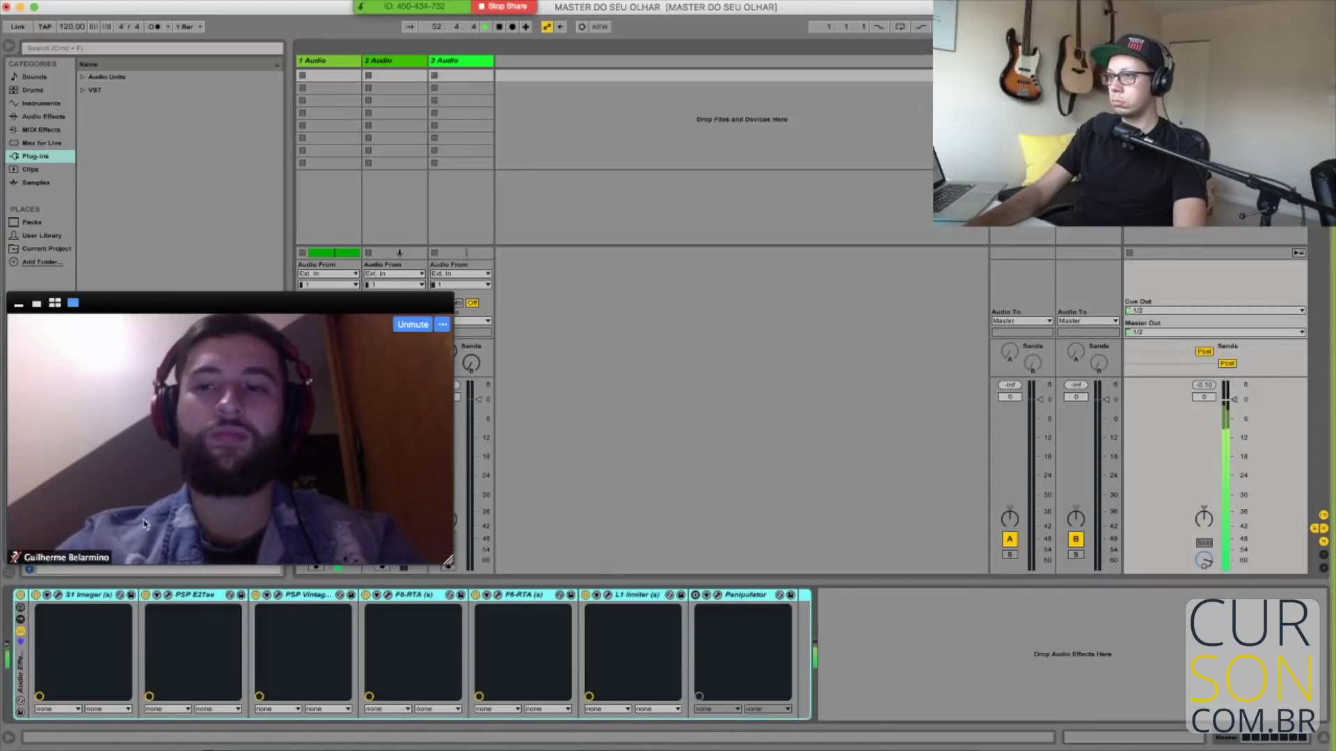
pyautogui.click(21, 596)
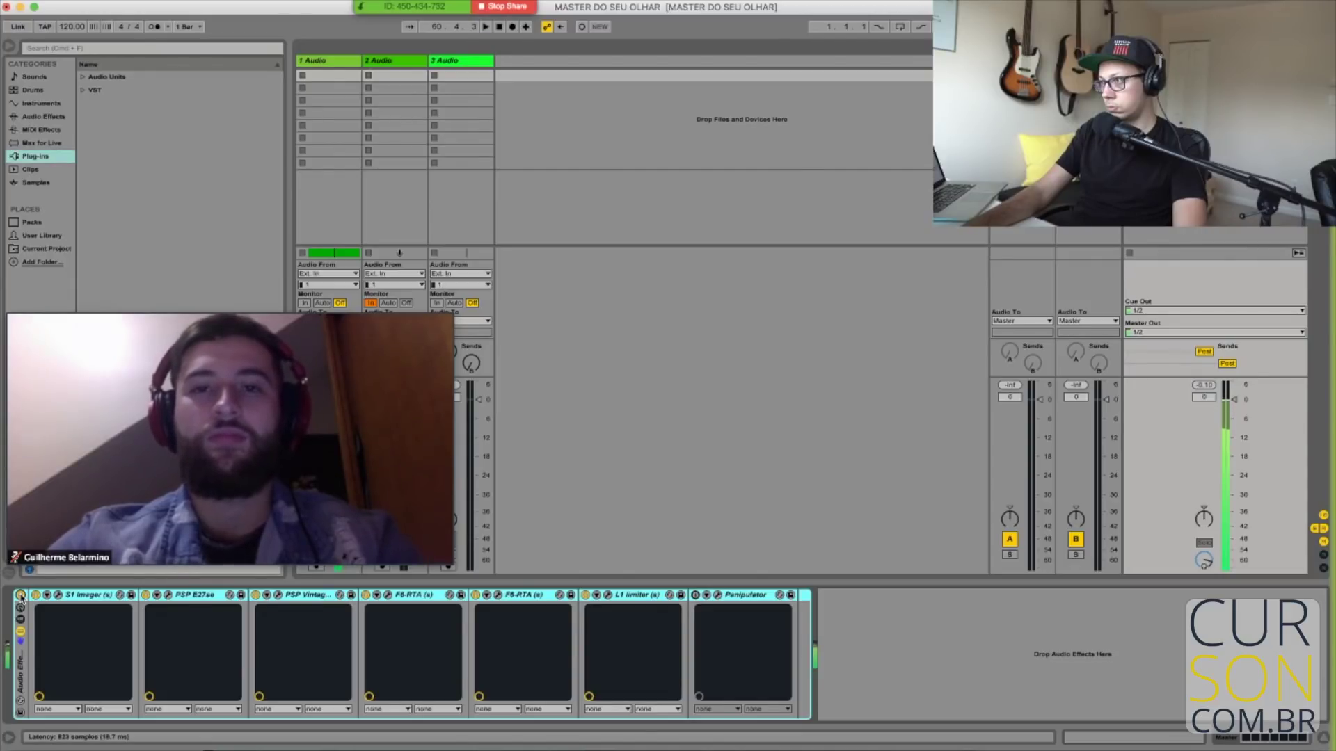
# Turn off and fold the Master's effect rack, and duplicate it with the copy active and unfolded
pyautogui.press('Tab')
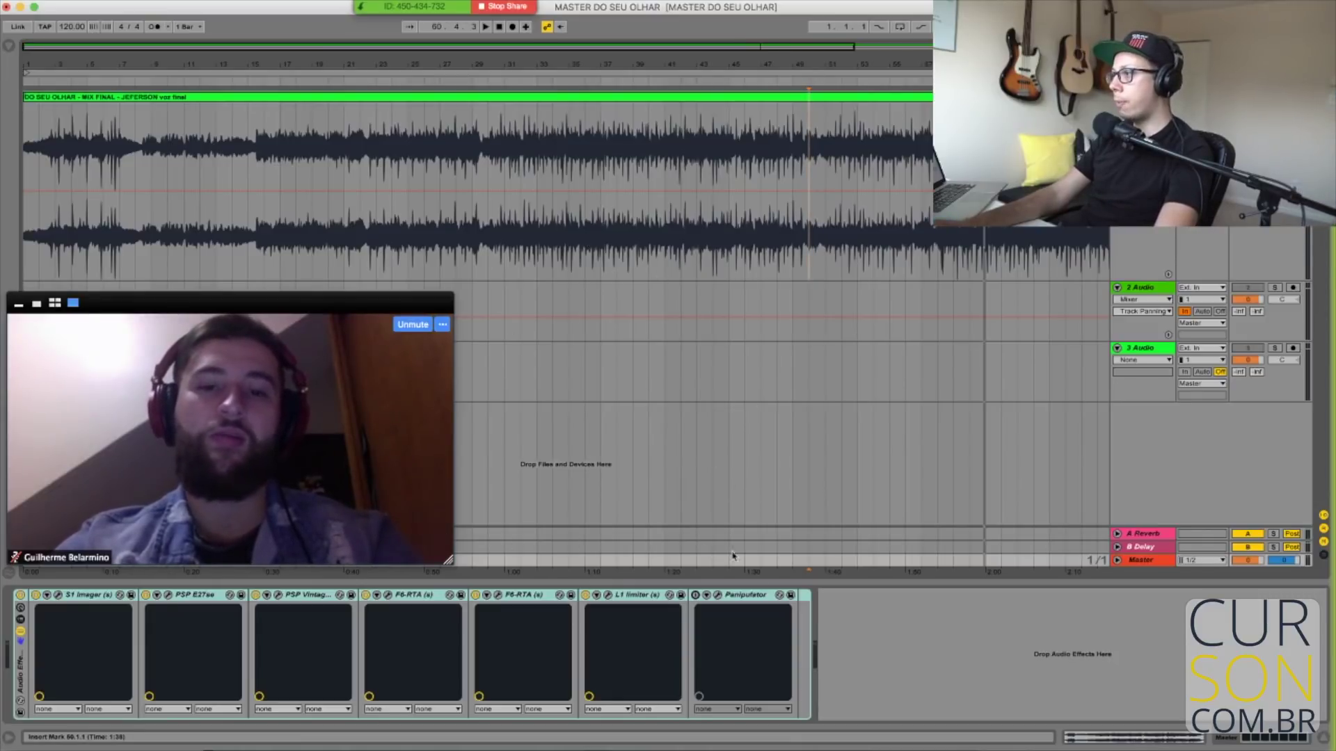
pyautogui.click(21, 596)
pyautogui.doubleClick(23, 673)
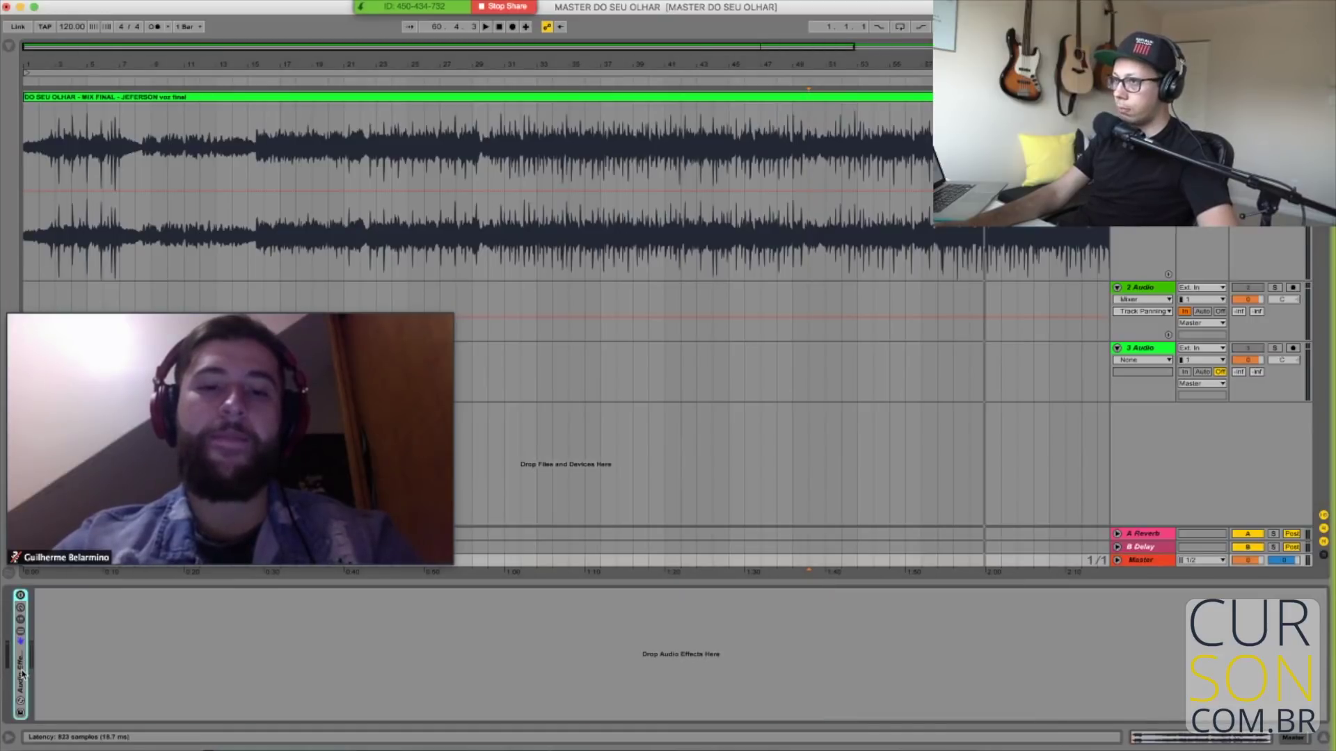
pyautogui.press('super+d')
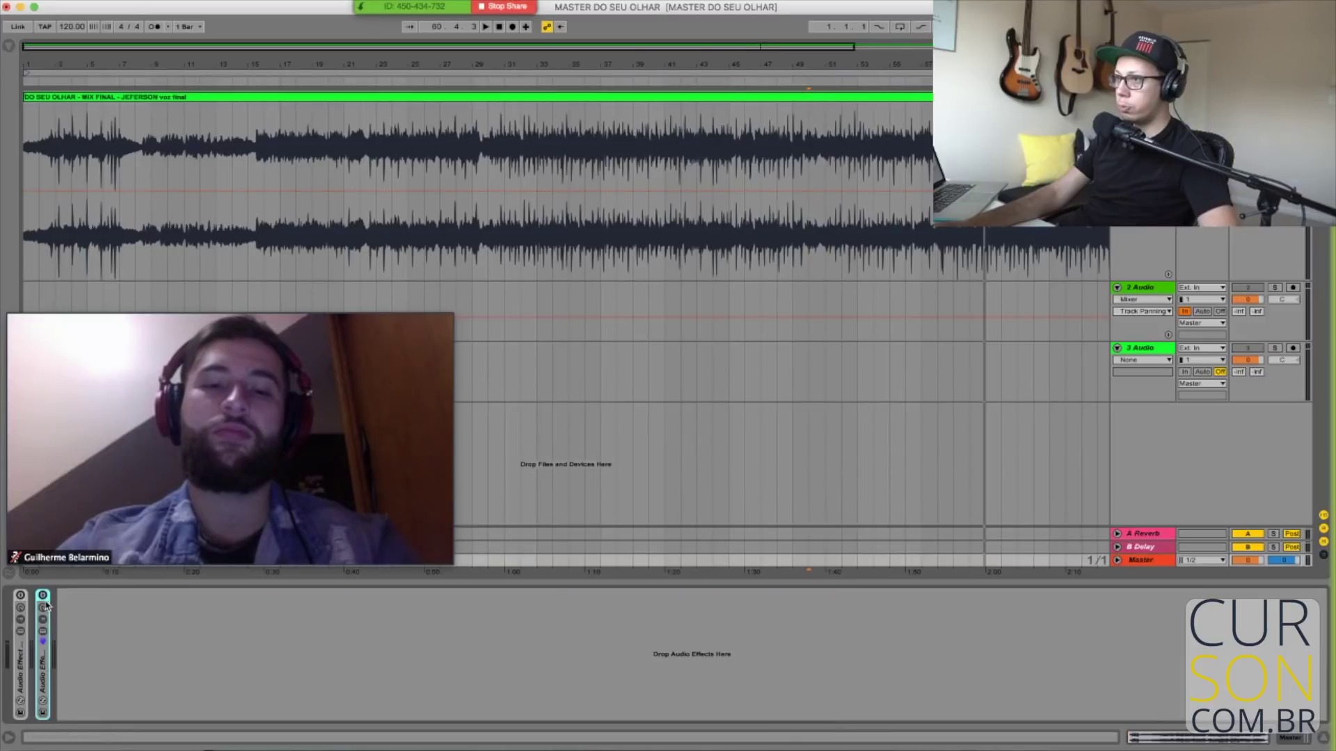
pyautogui.doubleClick(45, 672)
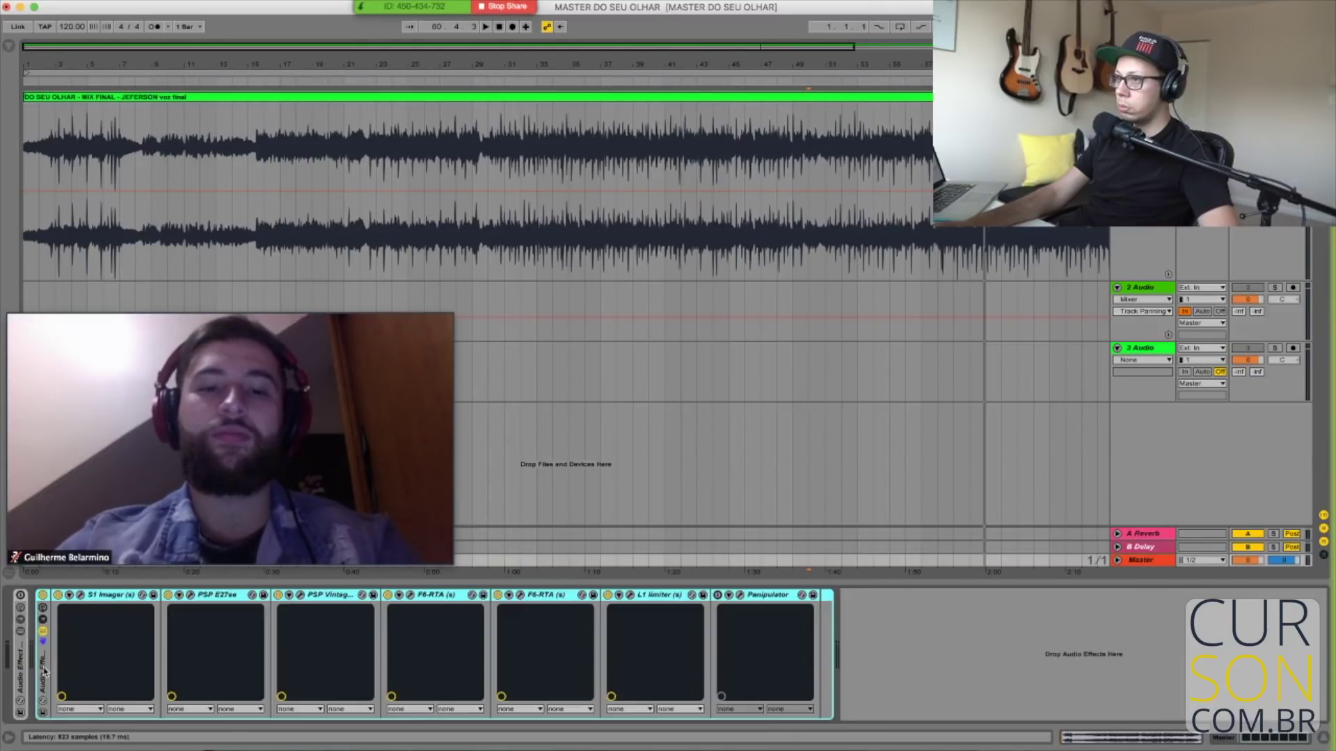
# In the duplicated rack, turn off S1 Imager, PSP E27se, both F6-RTA and L1 limiter, leaving only PSP VintageWarmer on
pyautogui.click(58, 595)
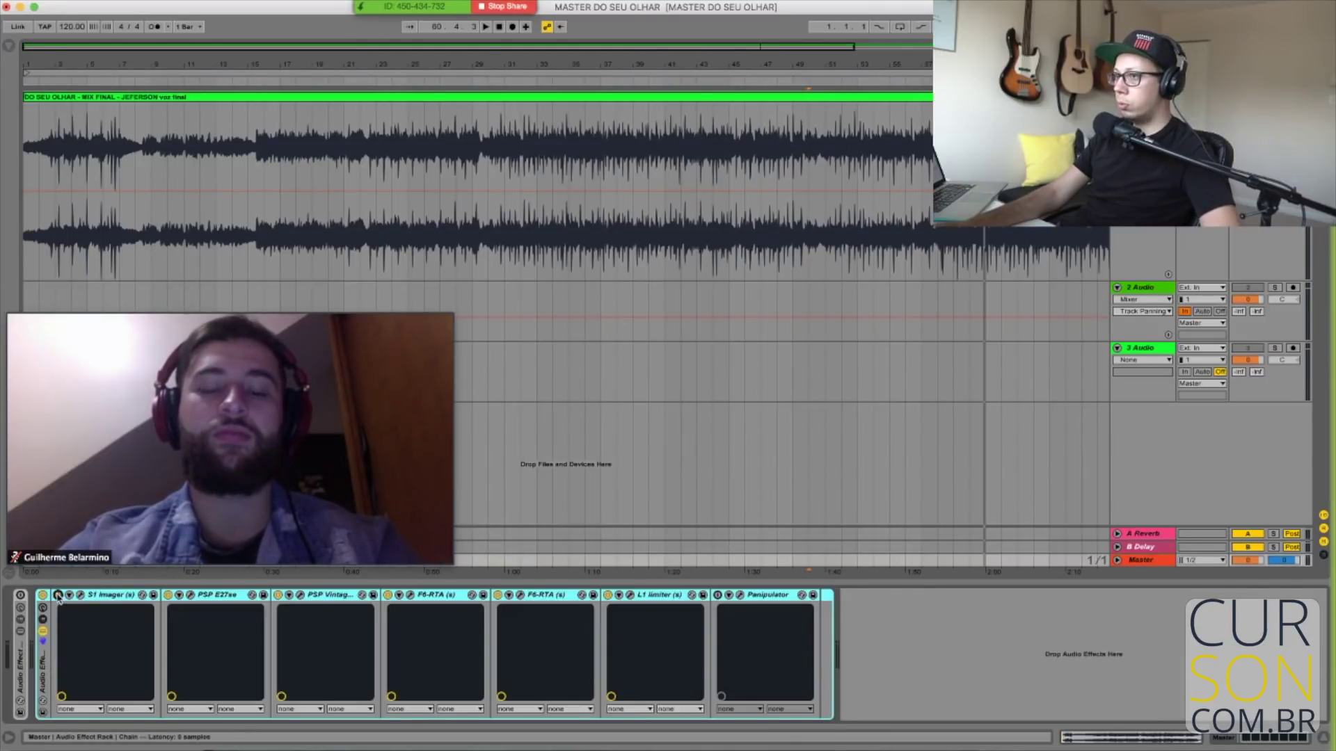
pyautogui.click(168, 595)
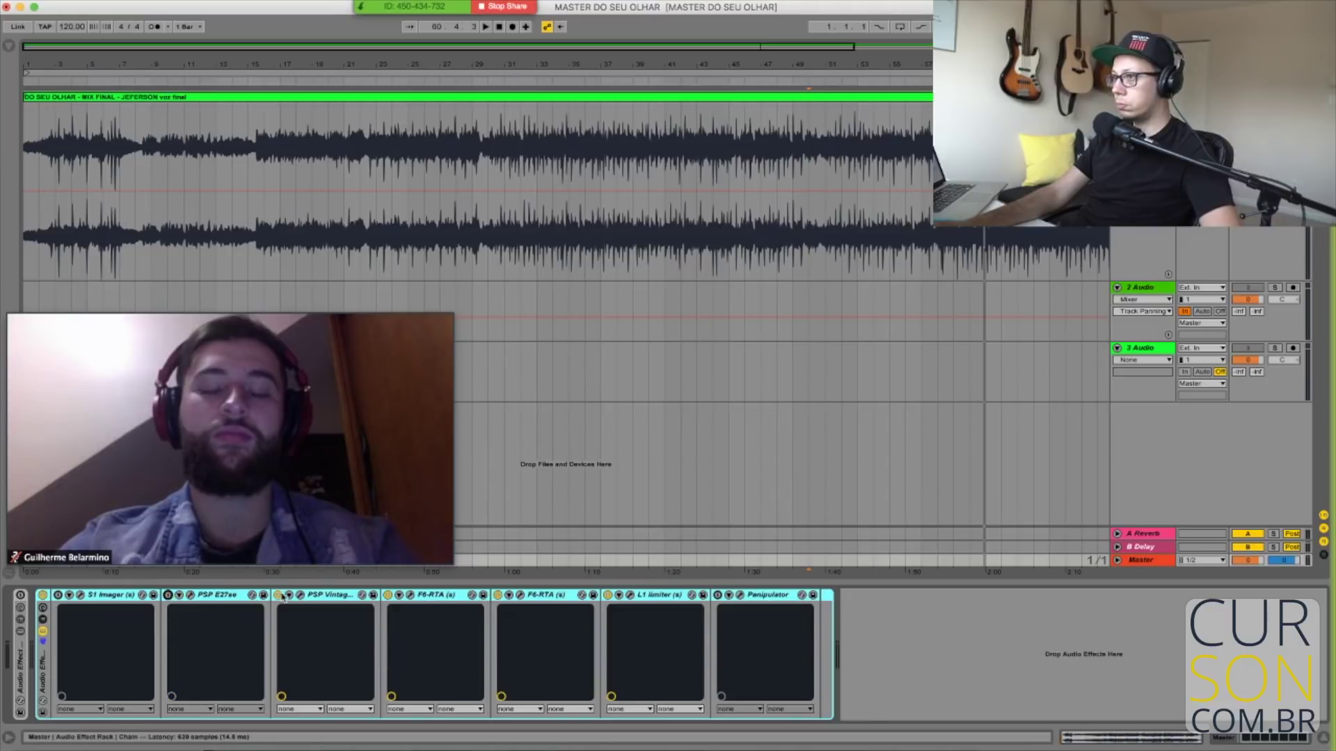
pyautogui.click(387, 595)
pyautogui.click(498, 595)
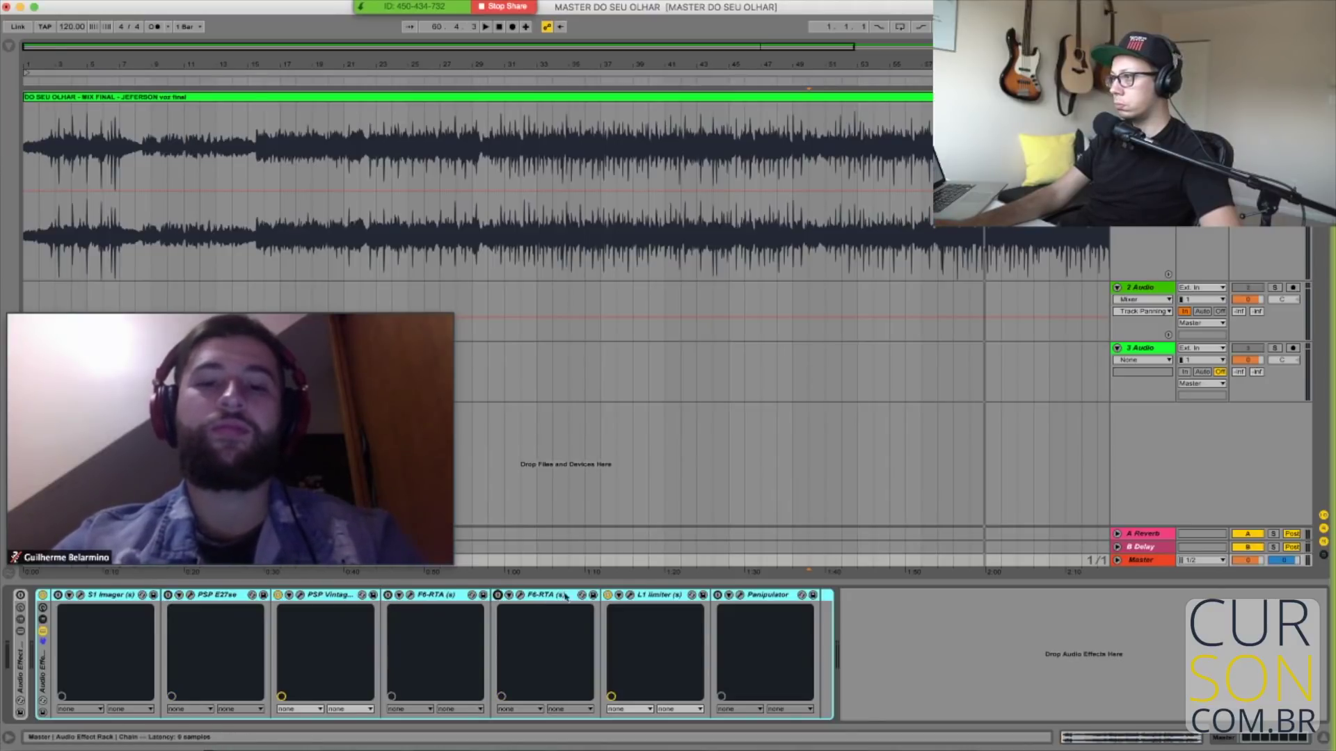
pyautogui.click(607, 595)
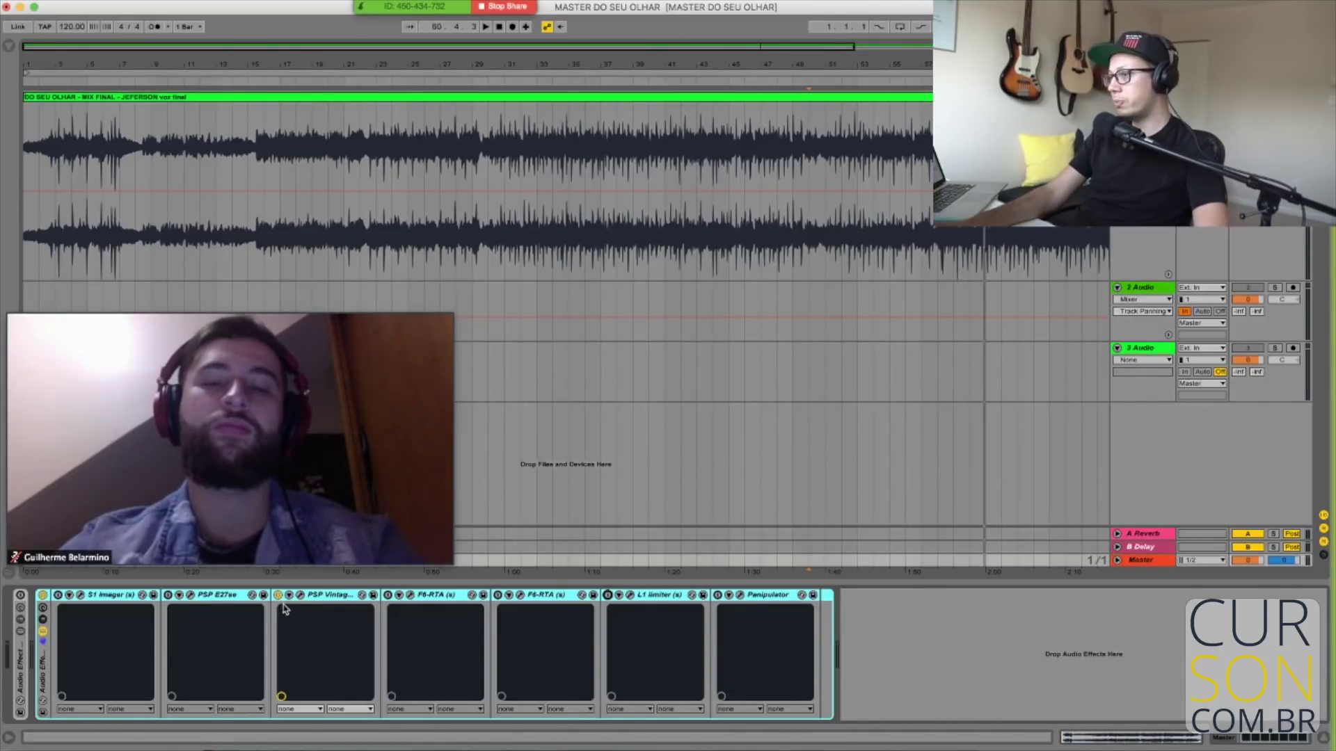
pyautogui.click(322, 596)
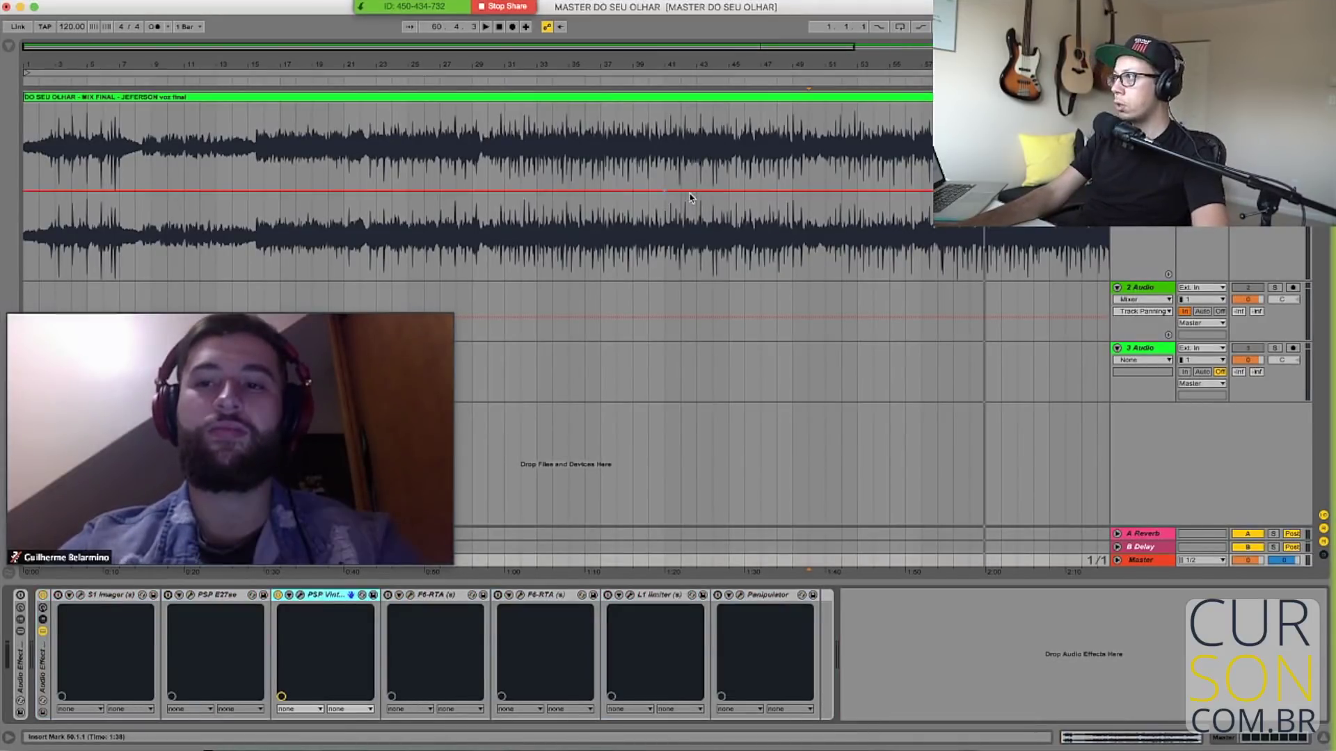
# Play the song from about bar 29 in Session view with the Master's effect chain shown, and stop playback
pyautogui.click(487, 131)
pyautogui.press('space')
pyautogui.press('Tab')
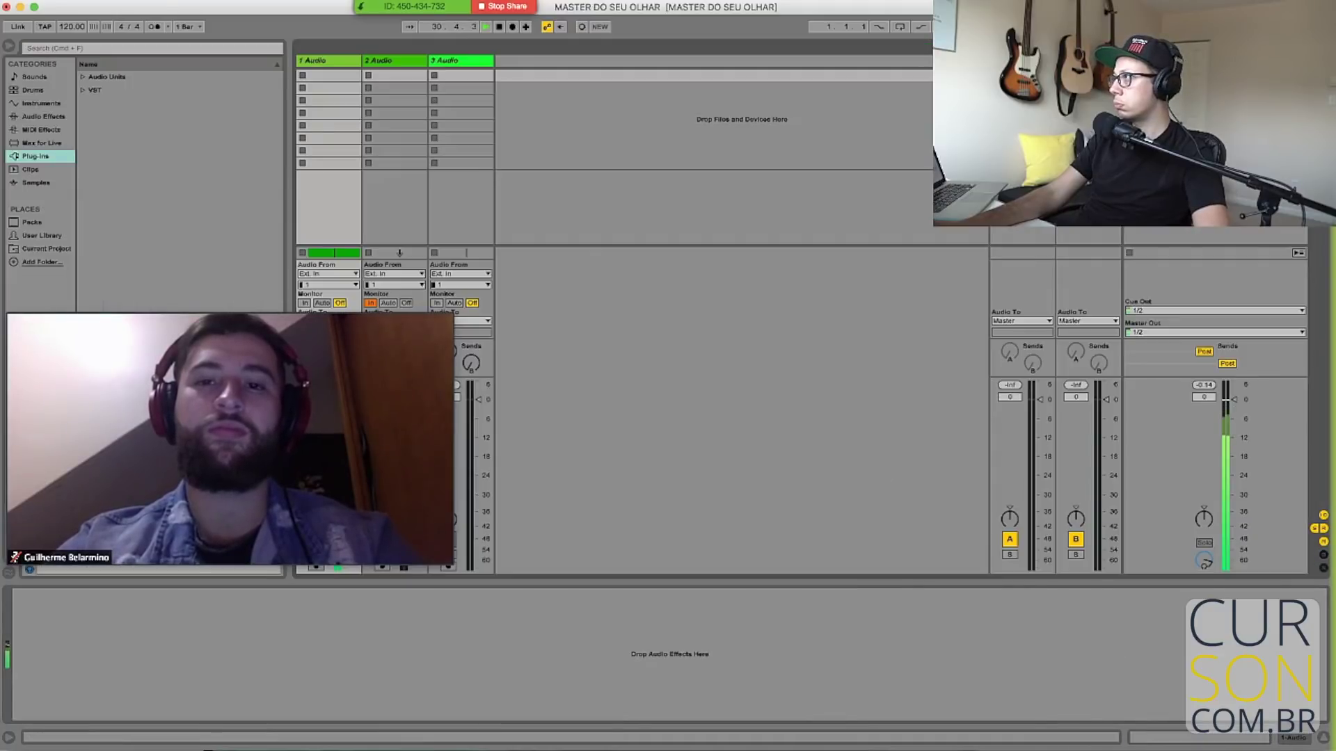
pyautogui.click(1148, 272)
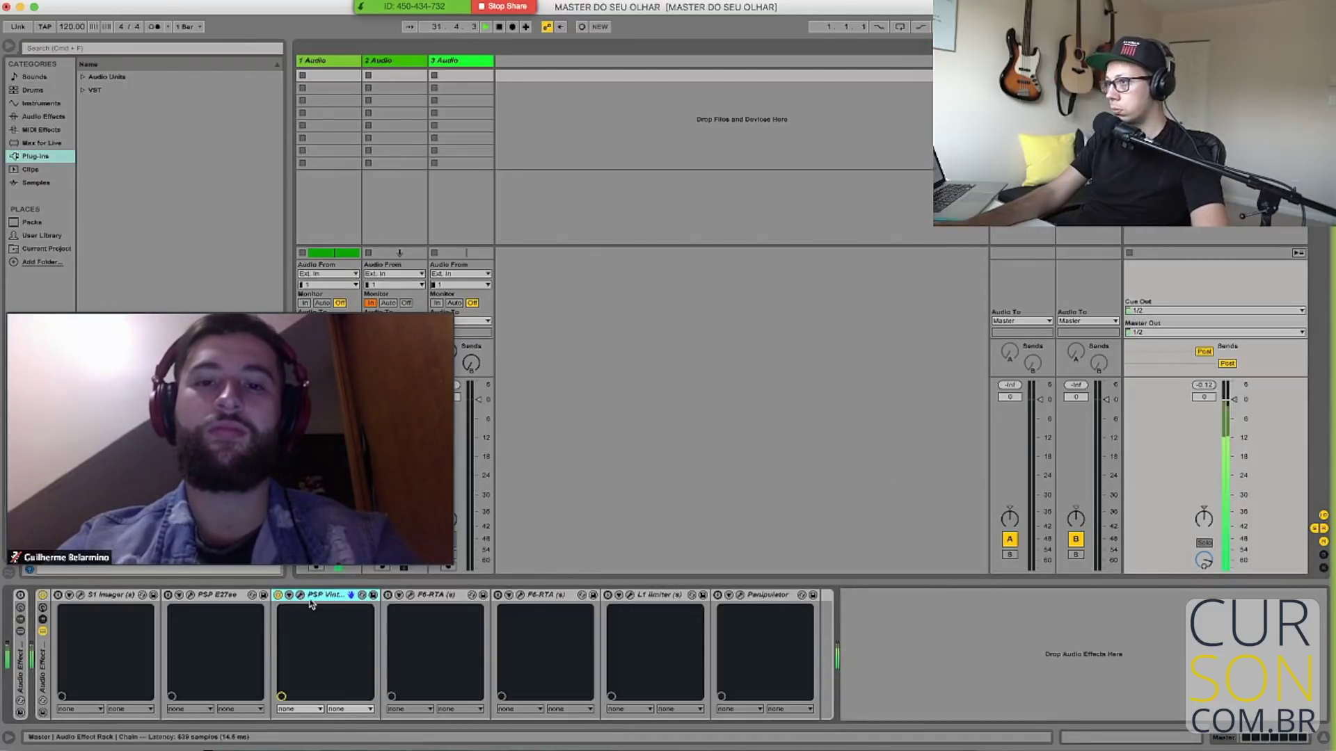
pyautogui.press('space')
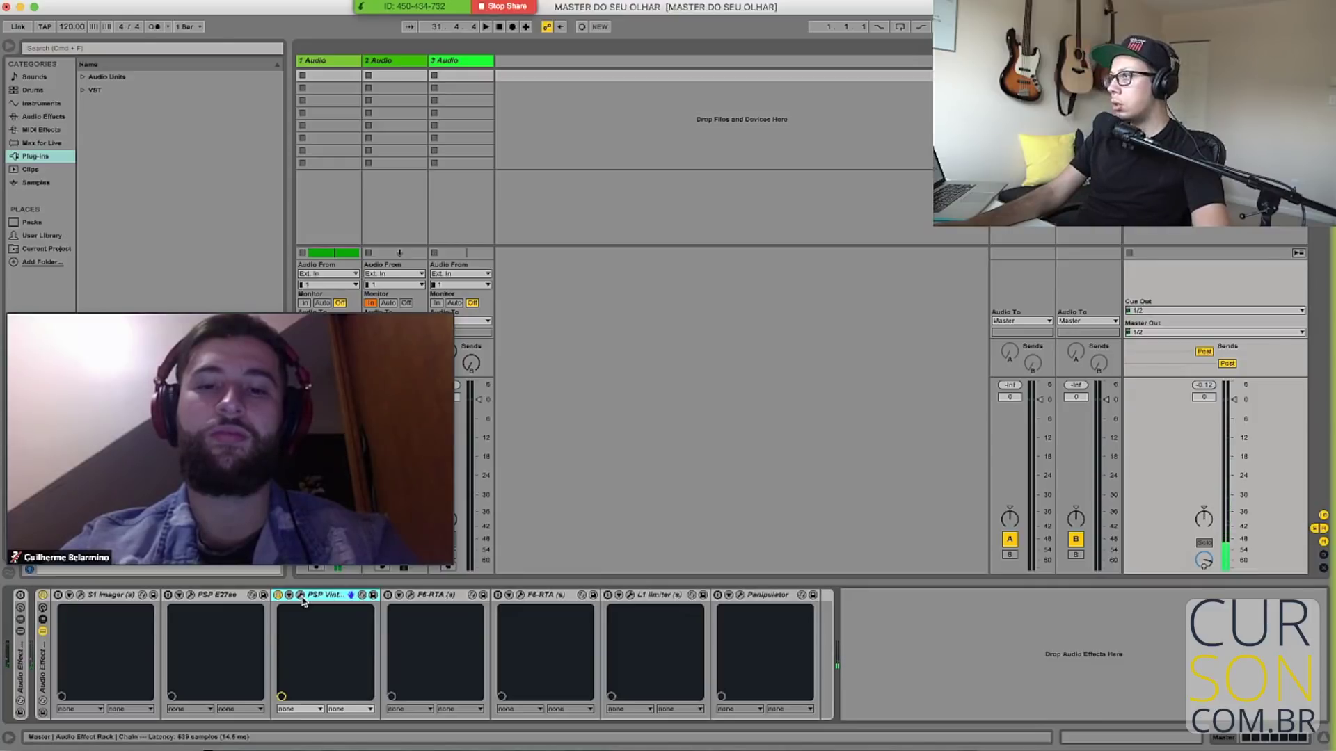
# Open the PSP VintageWarmer2 plug-in window and place it over the empty area between the tracks and the returns
pyautogui.click(302, 597)
pyautogui.moveTo(462, 83); pyautogui.dragTo(856, 91)
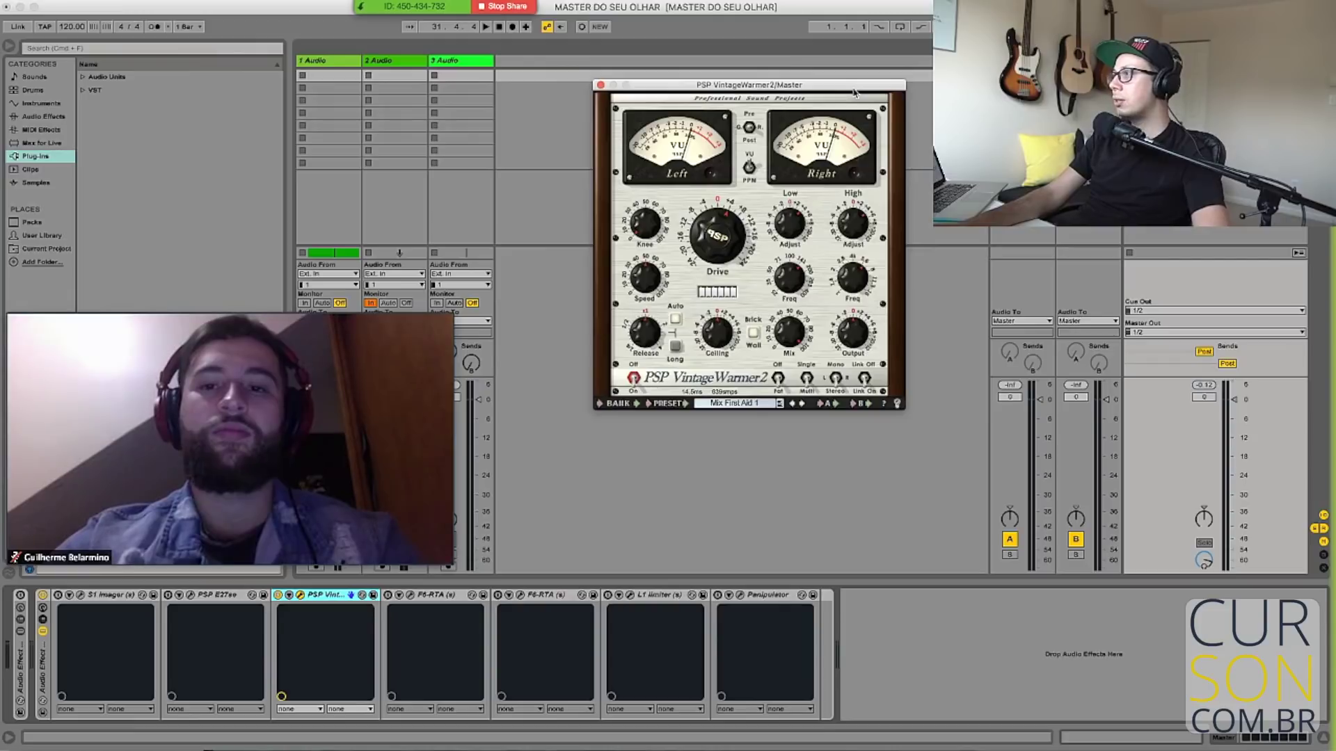
pyautogui.moveTo(855, 93); pyautogui.dragTo(876, 85)
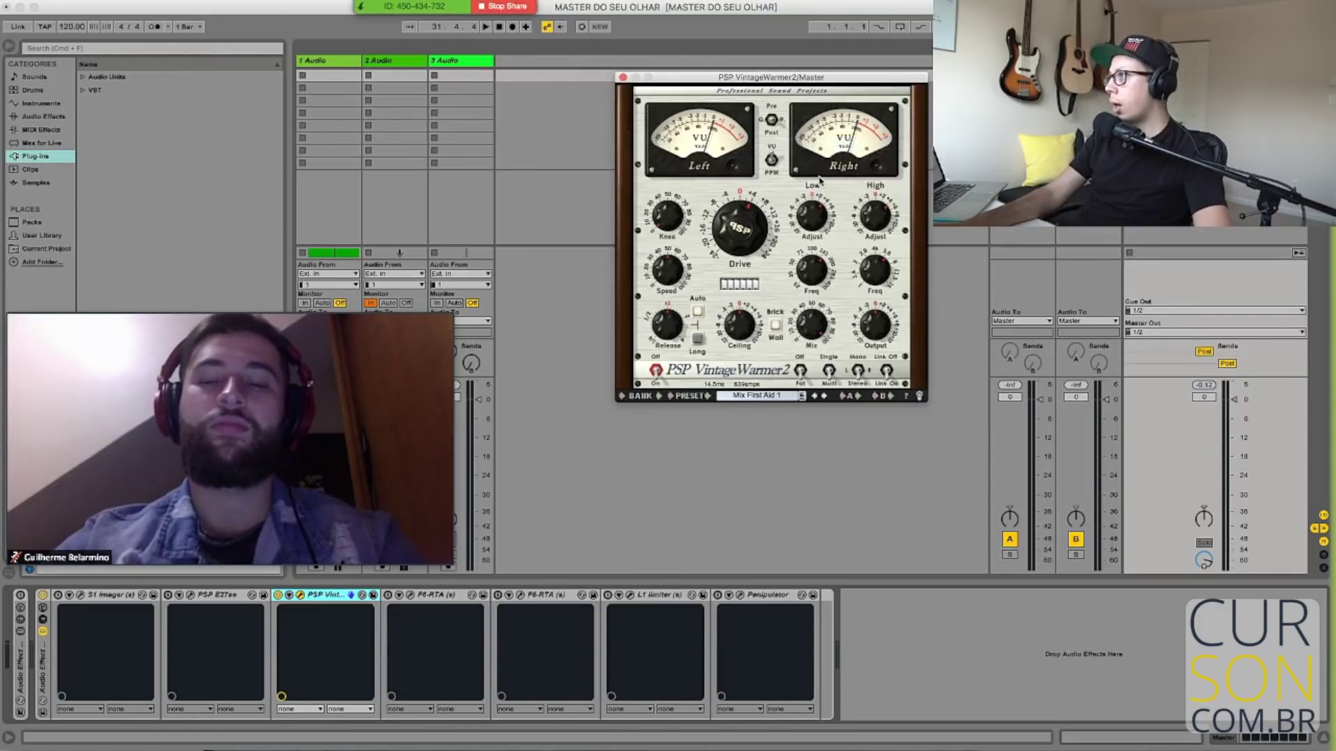
# Audition PSP VintageWarmer2 during playback while raising its Drive to about +4.72
pyautogui.moveTo(779, 201)
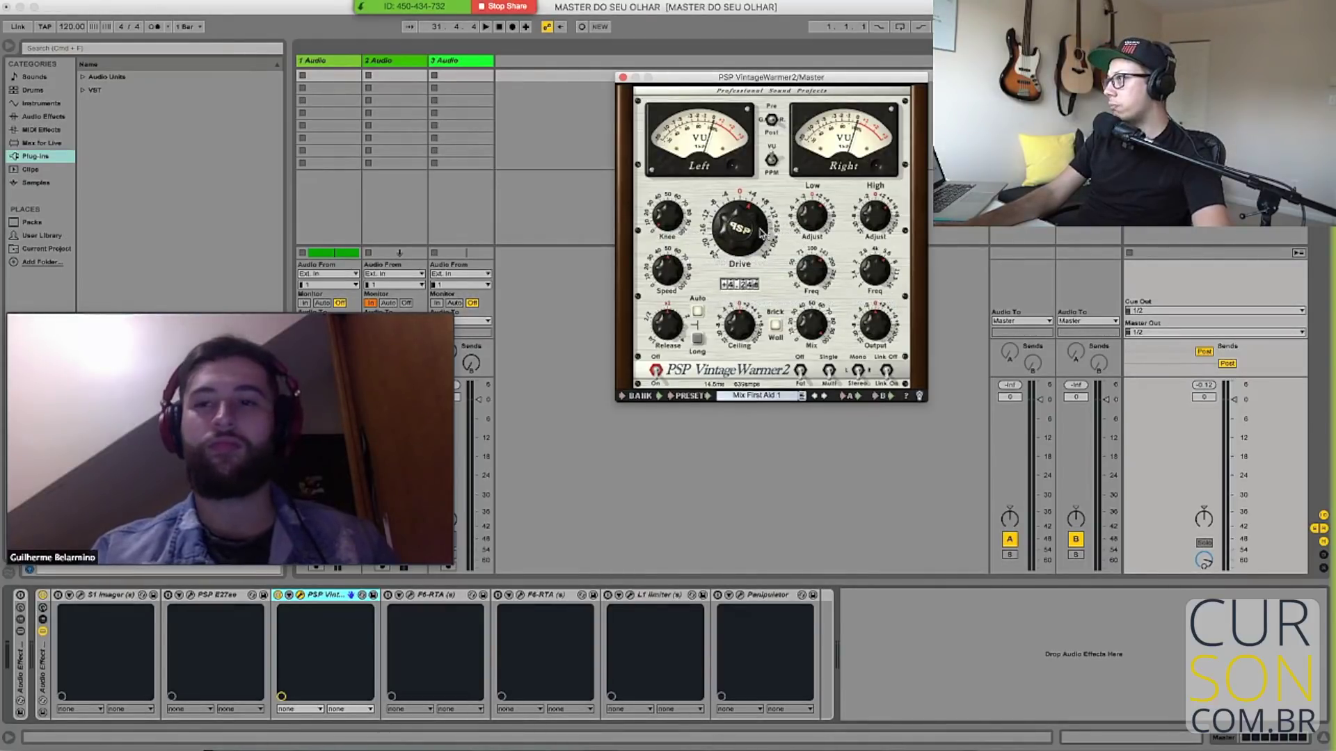
pyautogui.press('space')
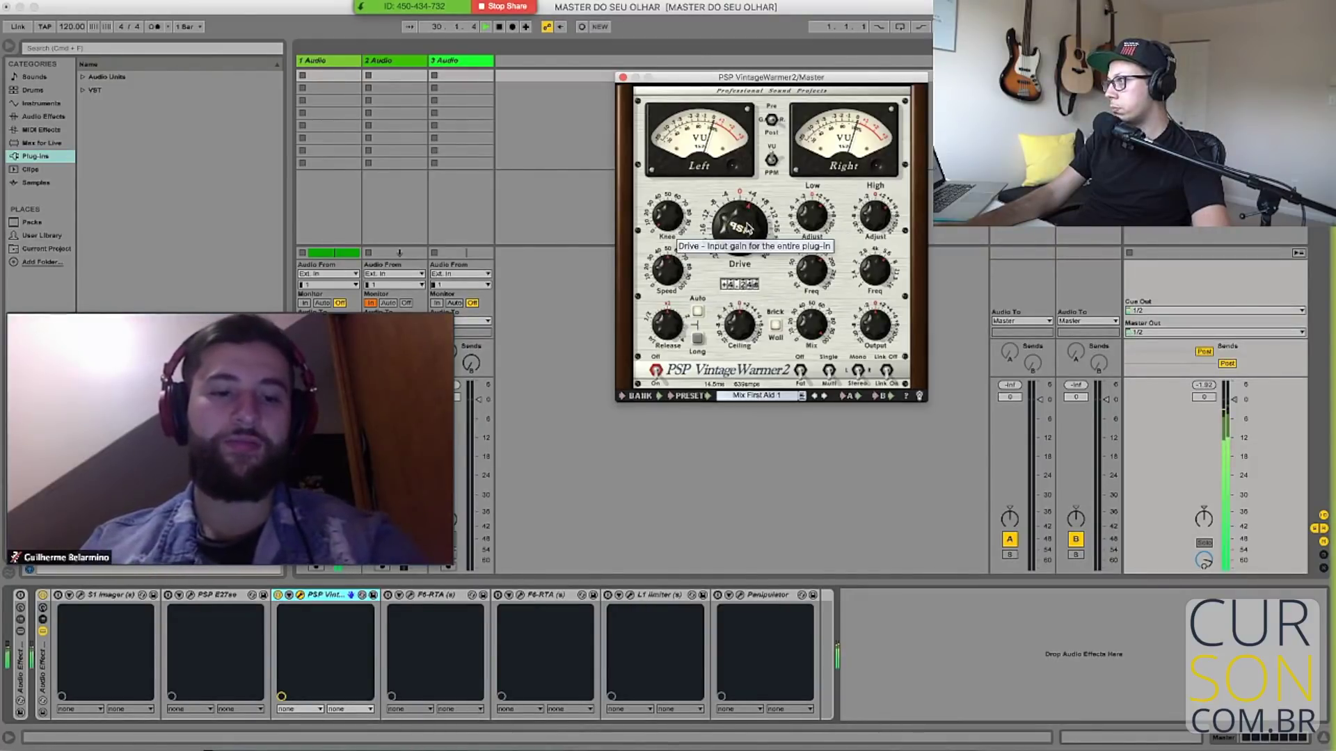
pyautogui.scroll(-1, 746, 228)
pyautogui.scroll(2, 748, 228)
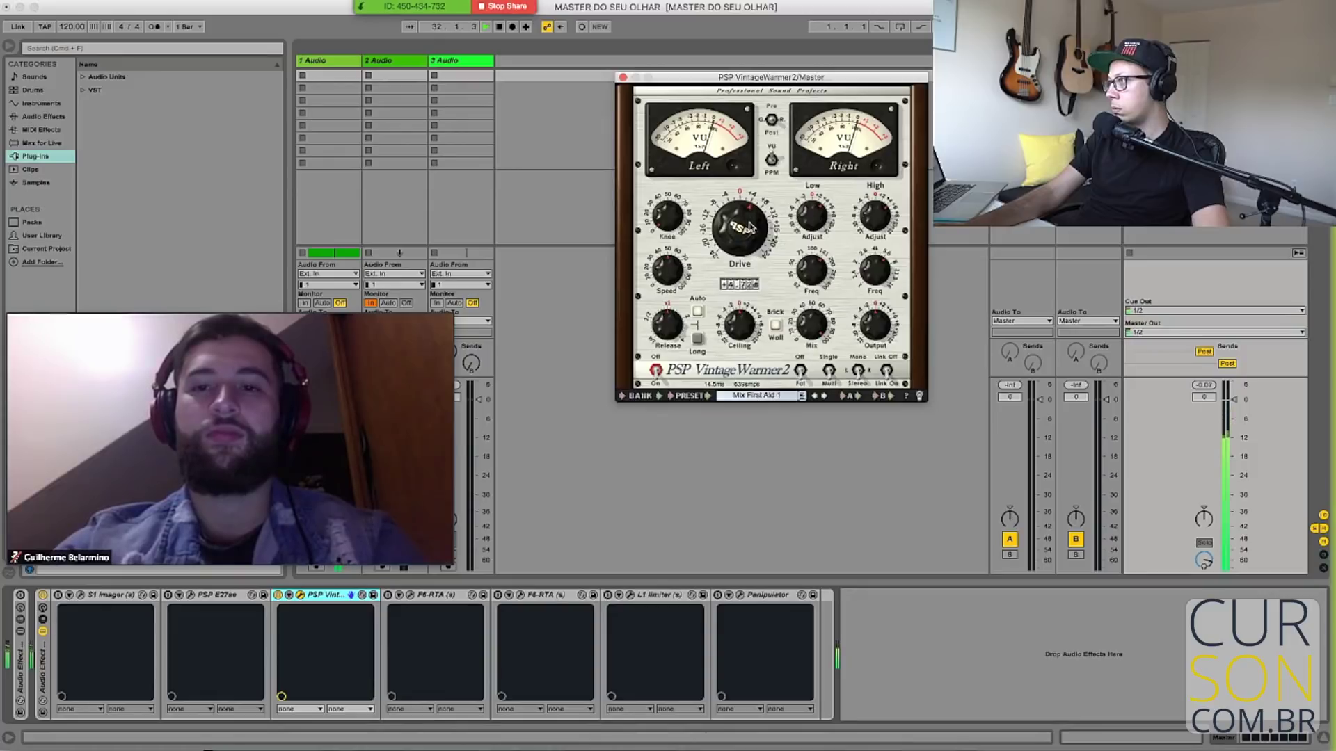
pyautogui.scroll(2, 750, 230)
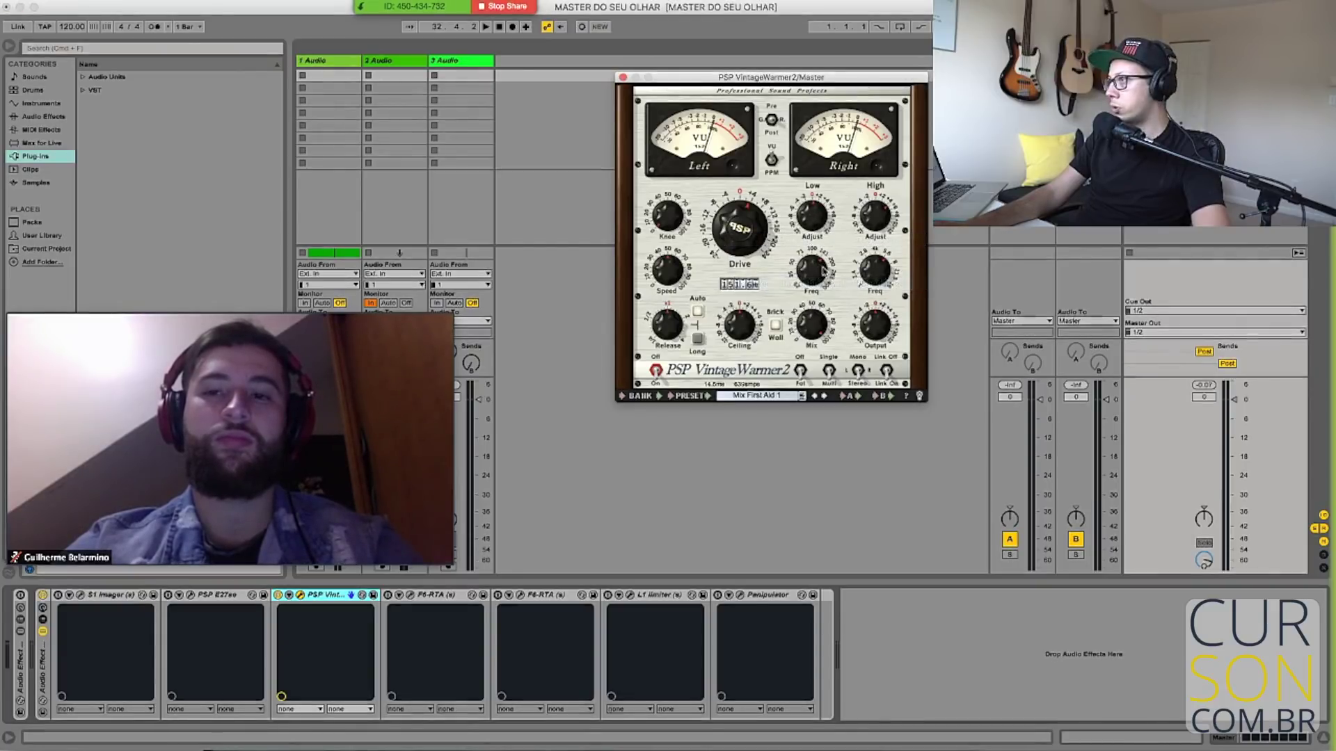
pyautogui.press('space')
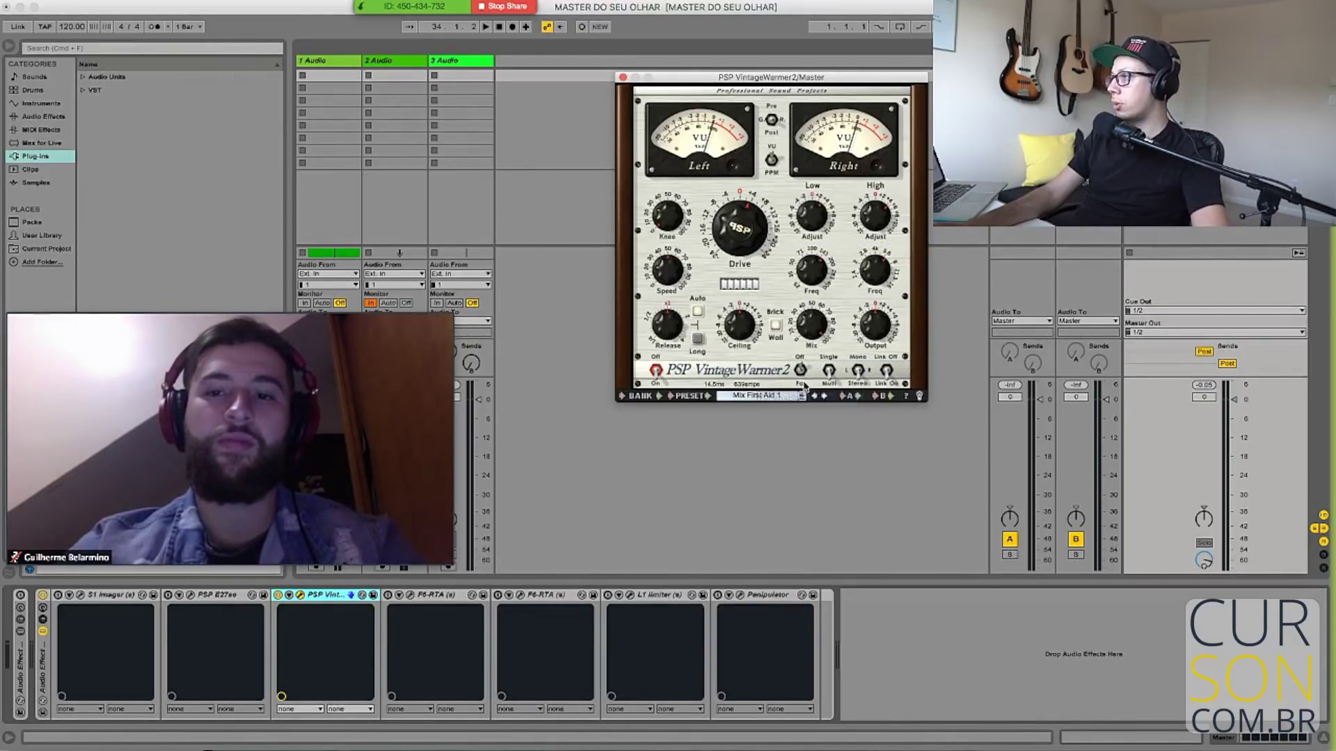
pyautogui.press('space')
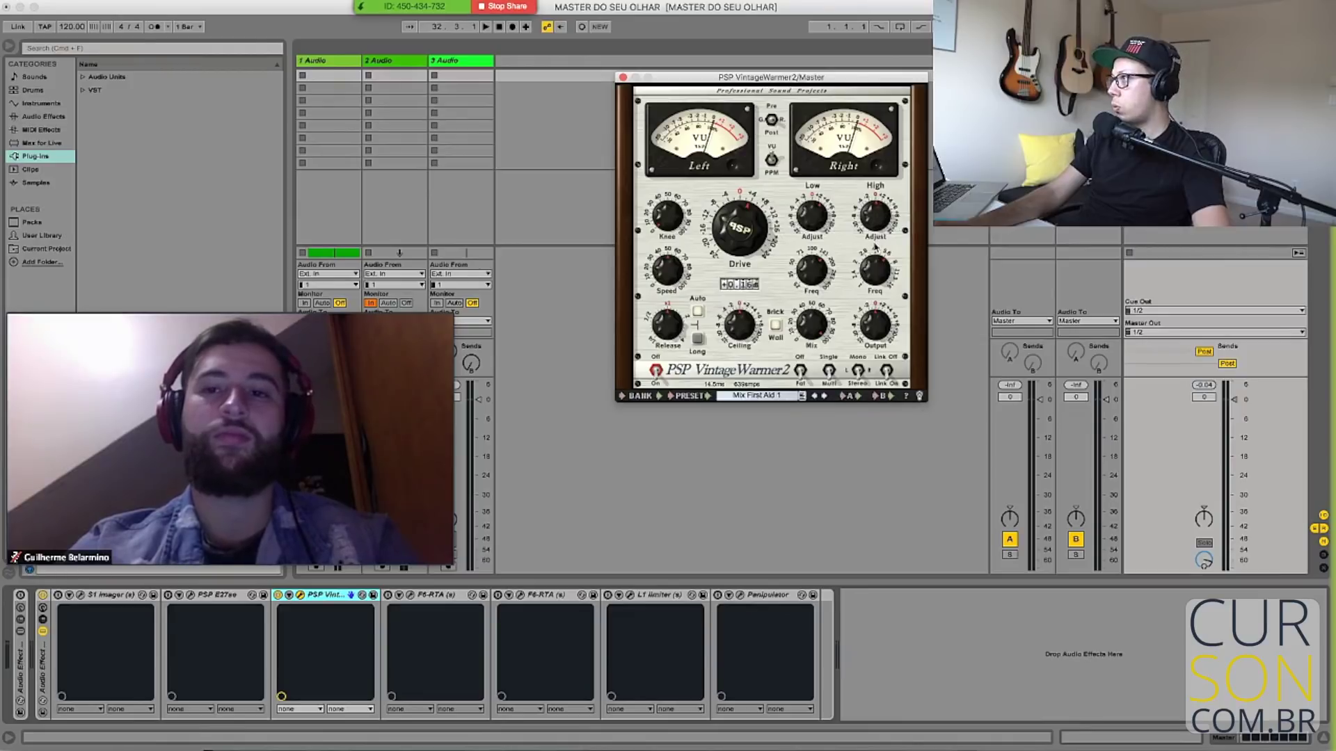
# Adjust PSP VintageWarmer2's high-band Freq and compare the song with the plug-in off and on during playback
pyautogui.moveTo(881, 287)
pyautogui.mouseDown()
pyautogui.moveTo(871, 426)
pyautogui.moveTo(872, 264)
pyautogui.mouseUp()
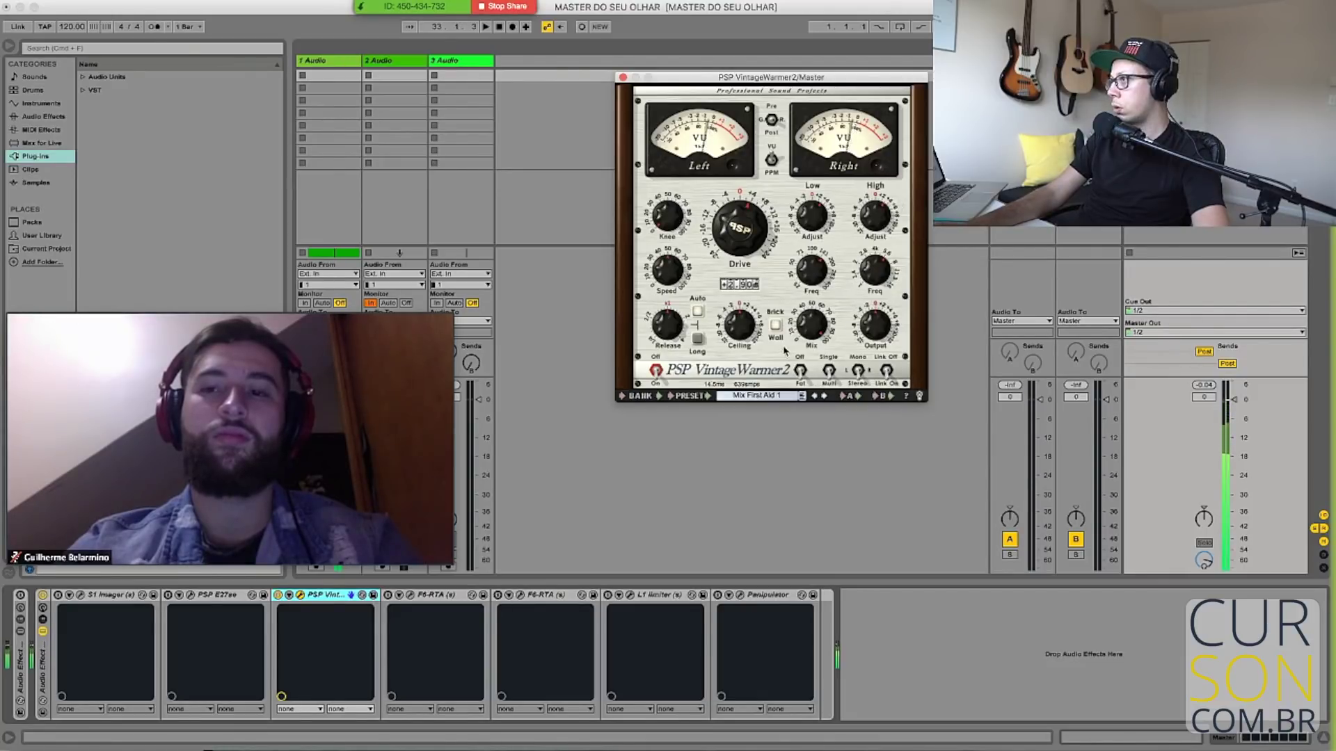
pyautogui.moveTo(812, 333)
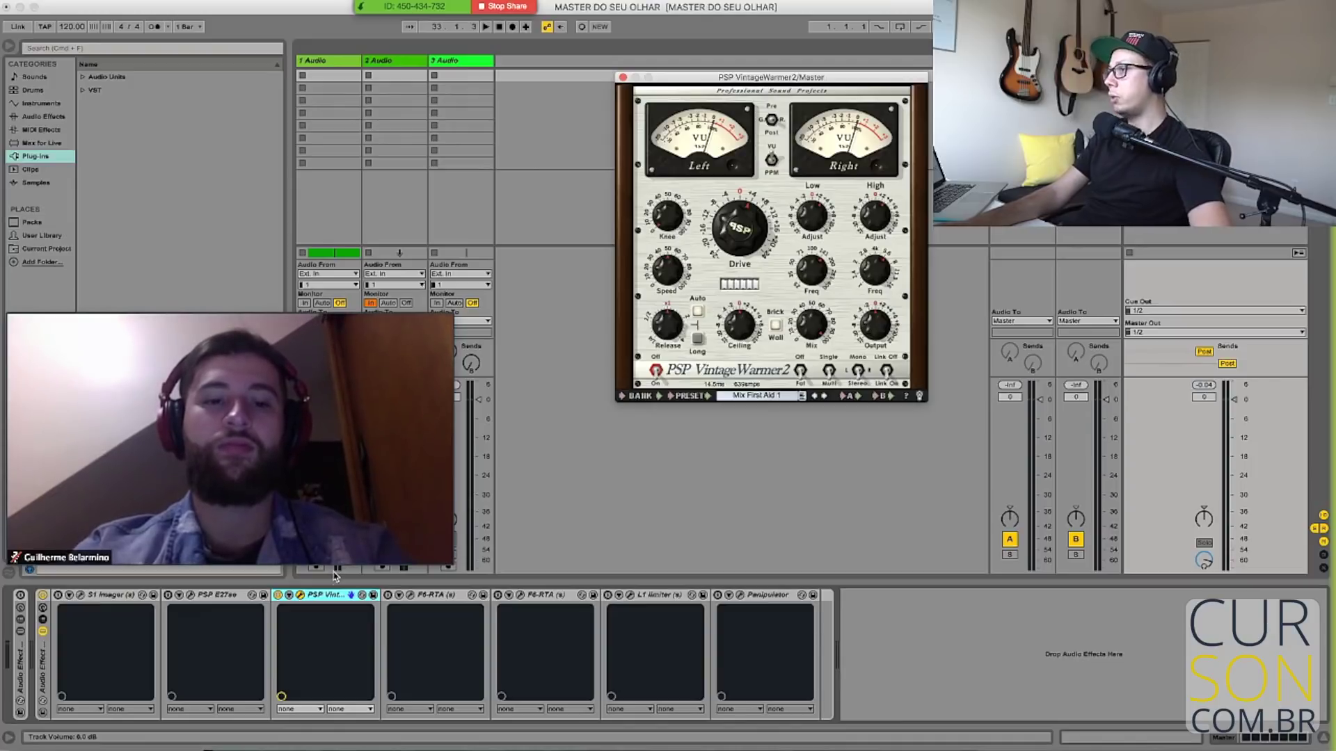
pyautogui.press('space')
pyautogui.click(277, 596)
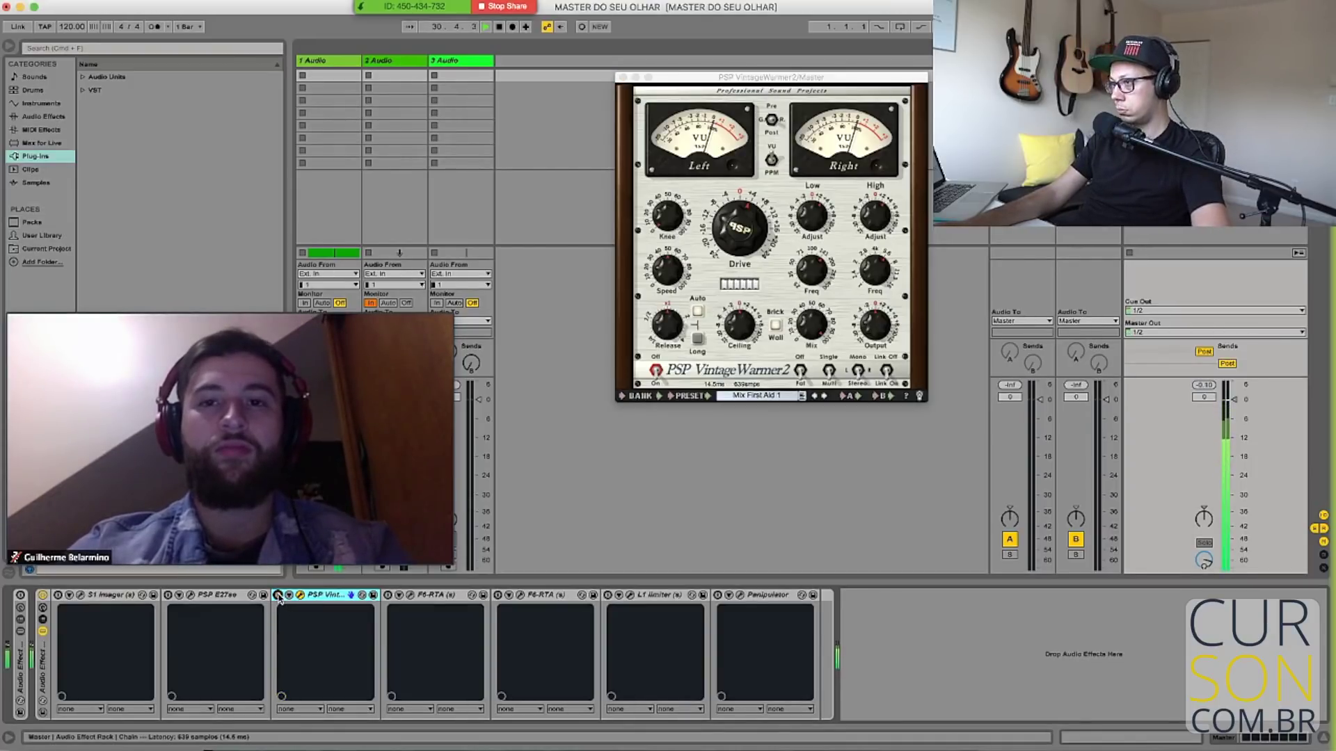
pyautogui.click(277, 595)
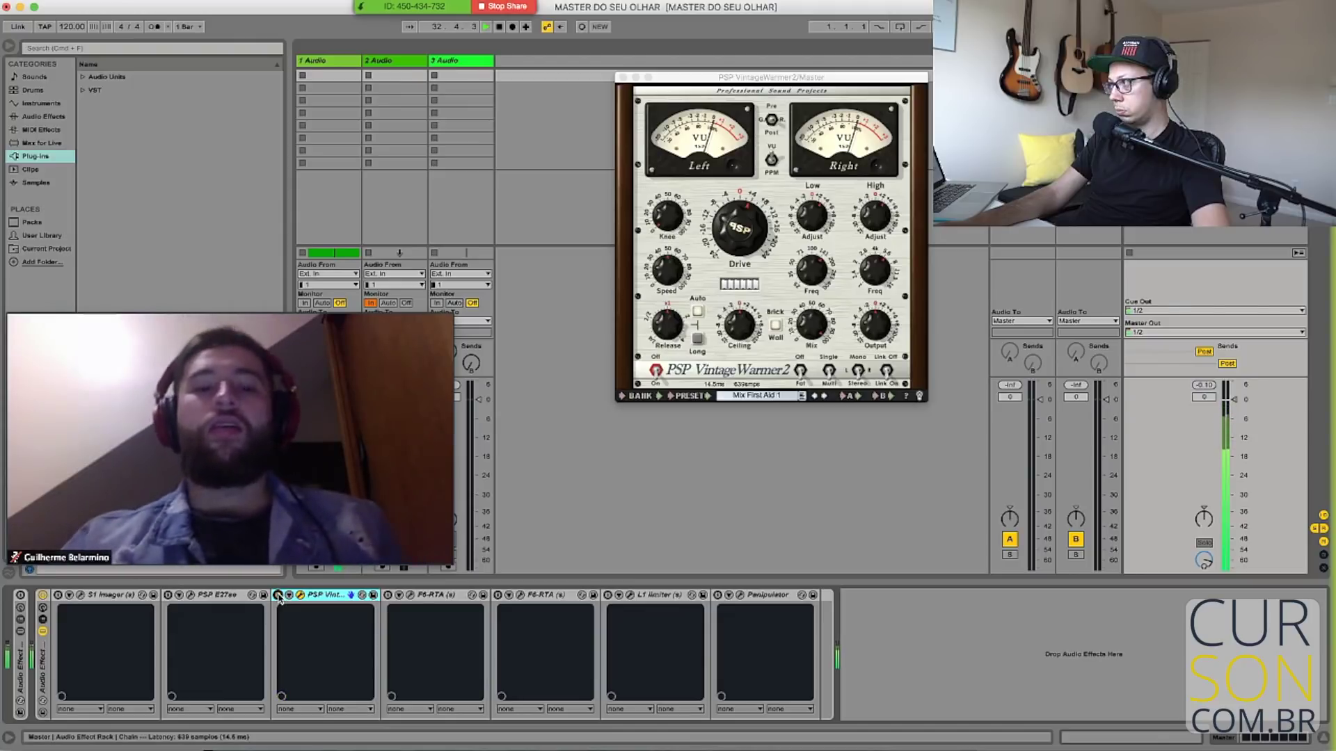
pyautogui.press('space')
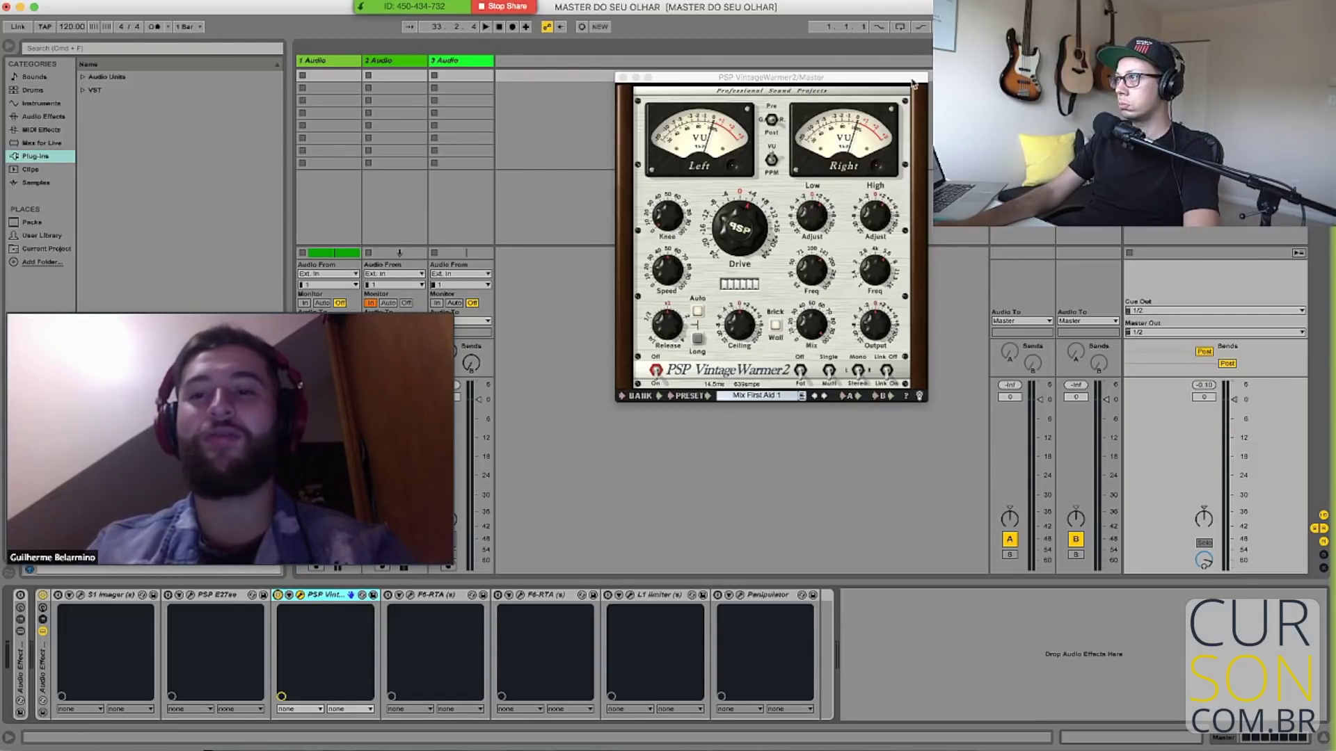
pyautogui.moveTo(773, 76); pyautogui.dragTo(686, 78)
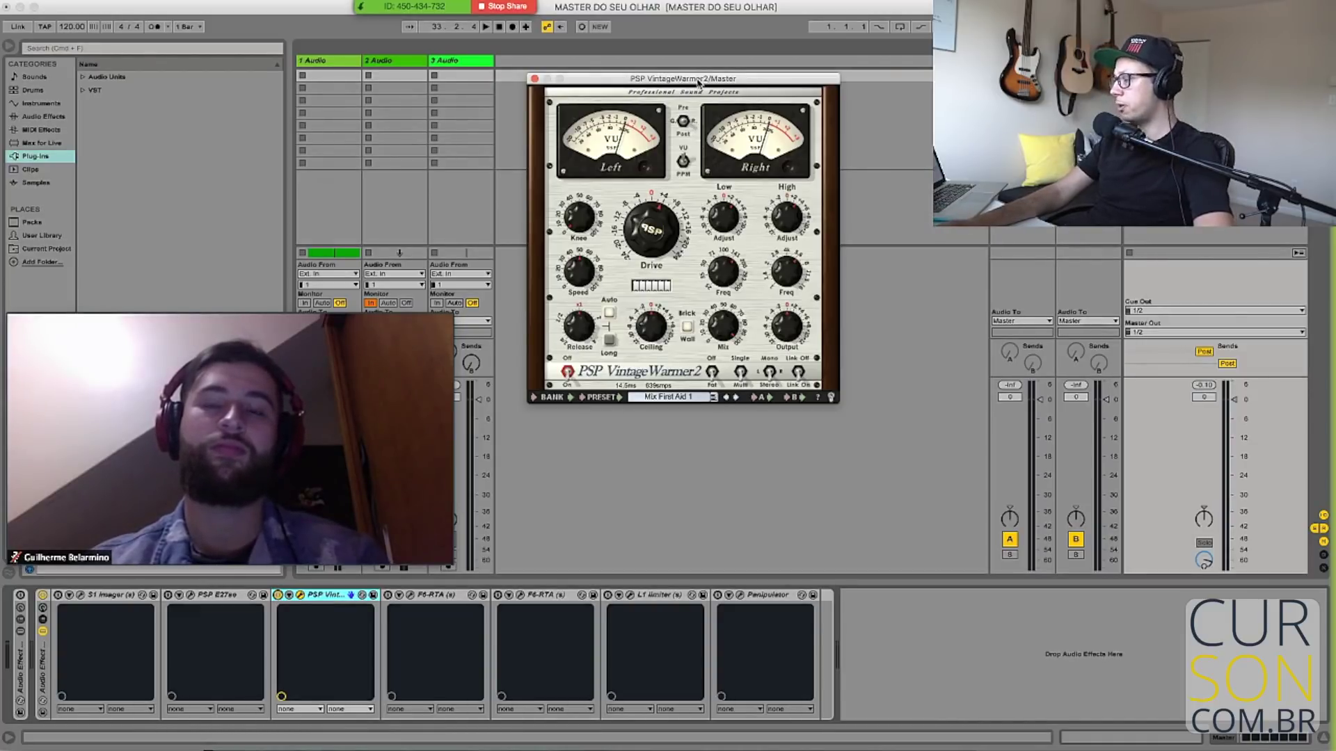
pyautogui.moveTo(697, 81); pyautogui.dragTo(700, 73)
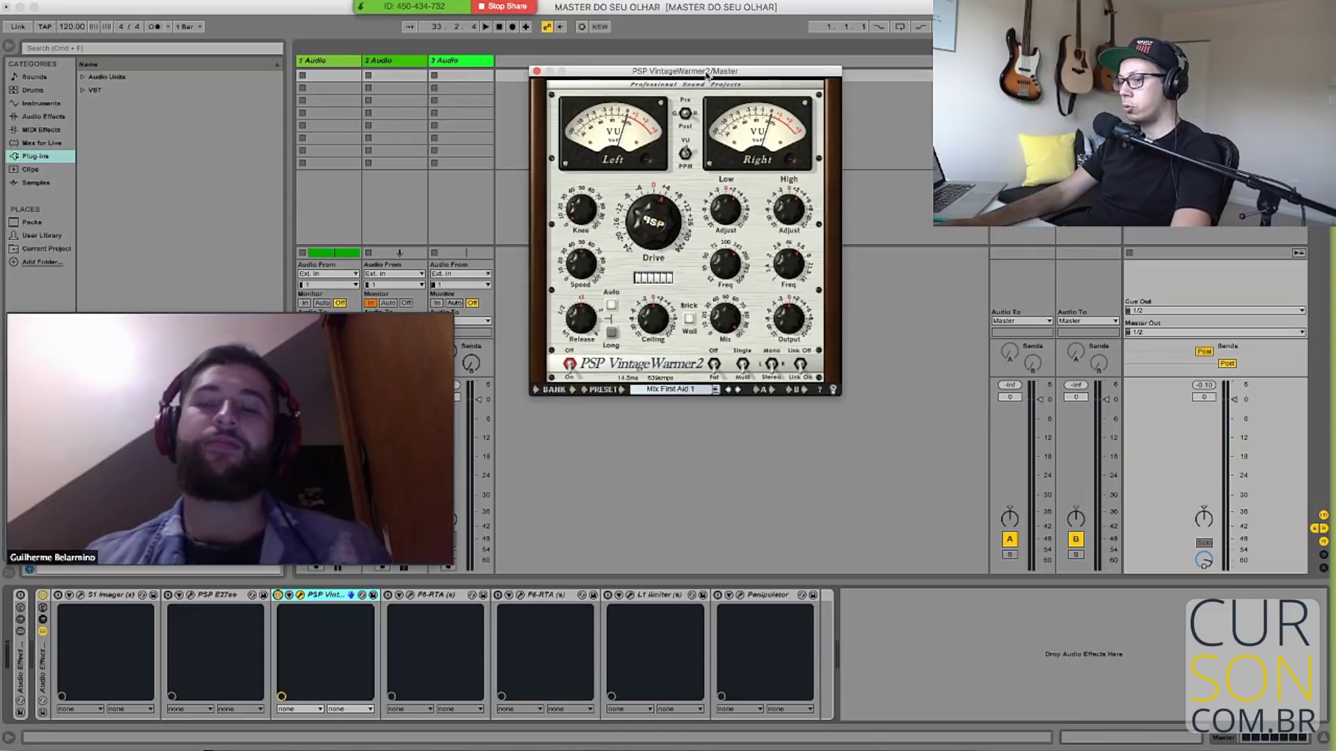
pyautogui.moveTo(706, 75); pyautogui.dragTo(689, 75)
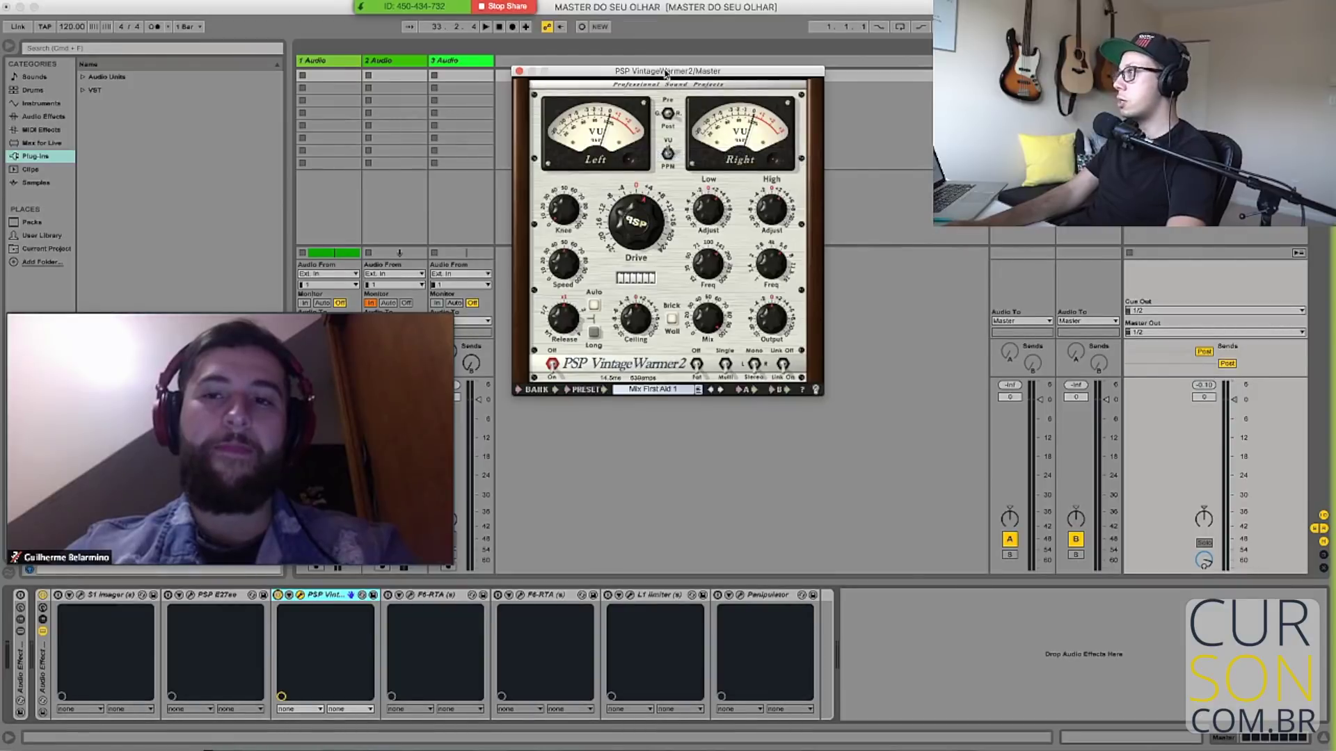
pyautogui.moveTo(671, 75); pyautogui.dragTo(741, 73)
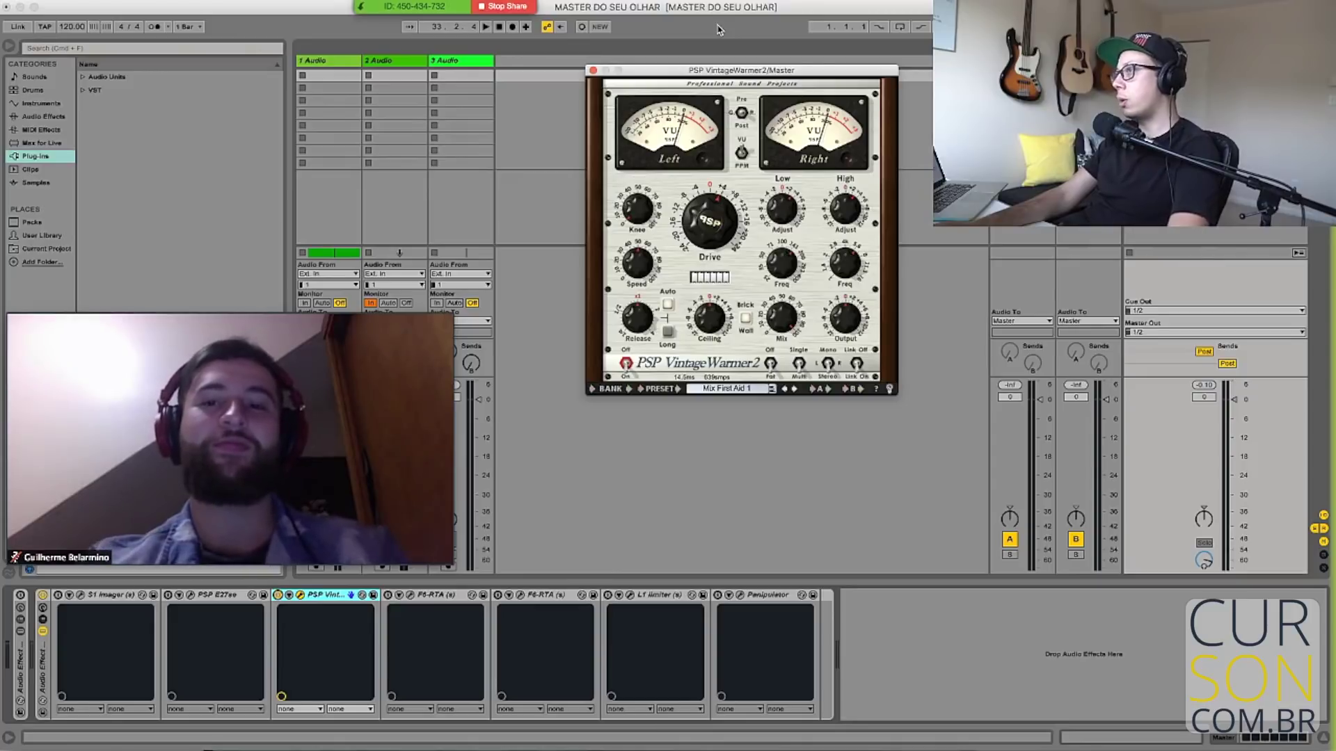
pyautogui.moveTo(694, 69); pyautogui.dragTo(692, 49)
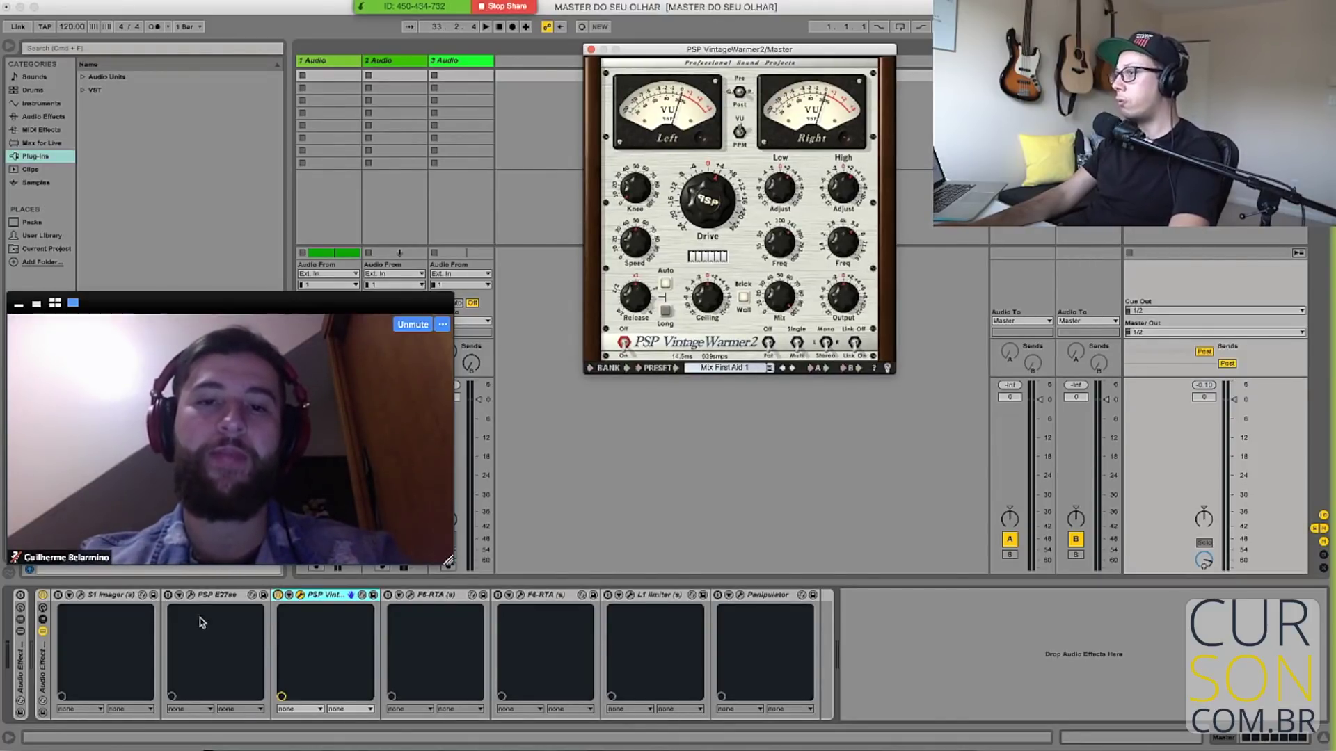
# Turn on S1 Imager and show its plug-in window over the empty area beside the audio tracks
pyautogui.click(171, 600)
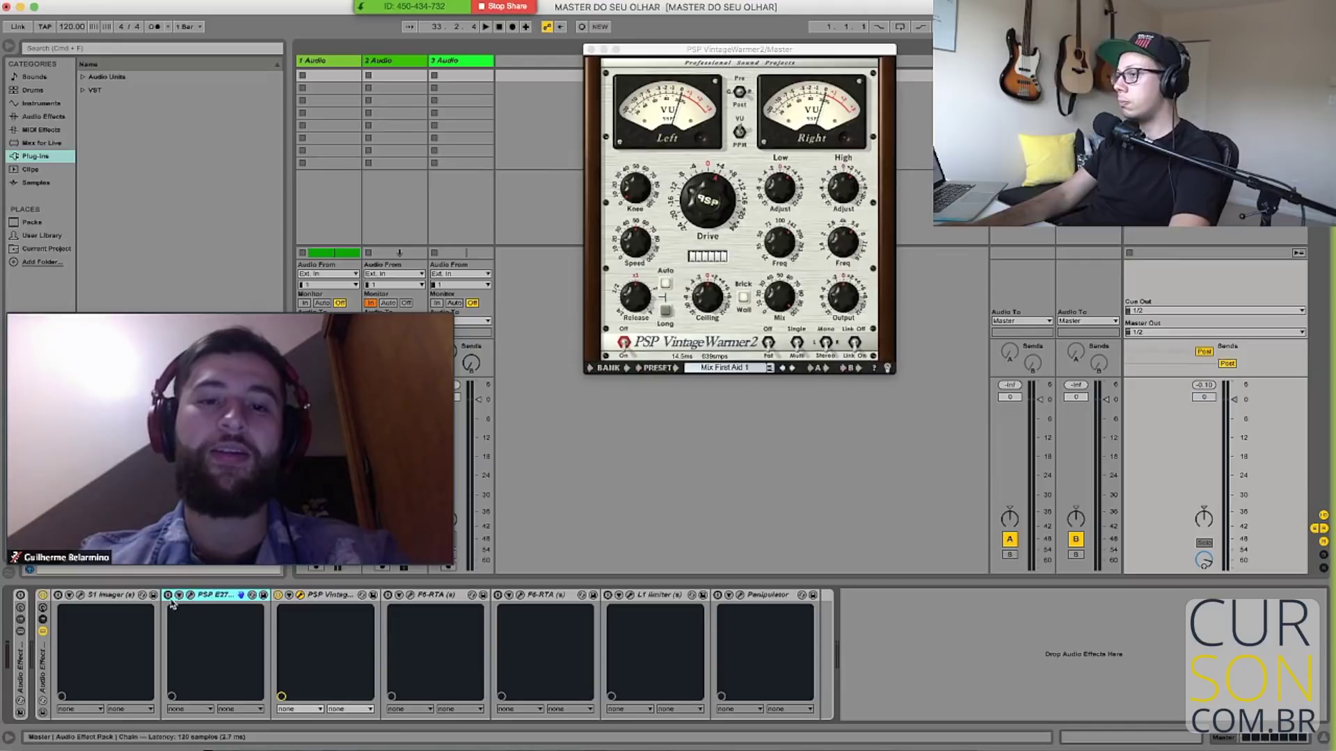
pyautogui.click(81, 595)
pyautogui.moveTo(536, 147); pyautogui.dragTo(698, 112)
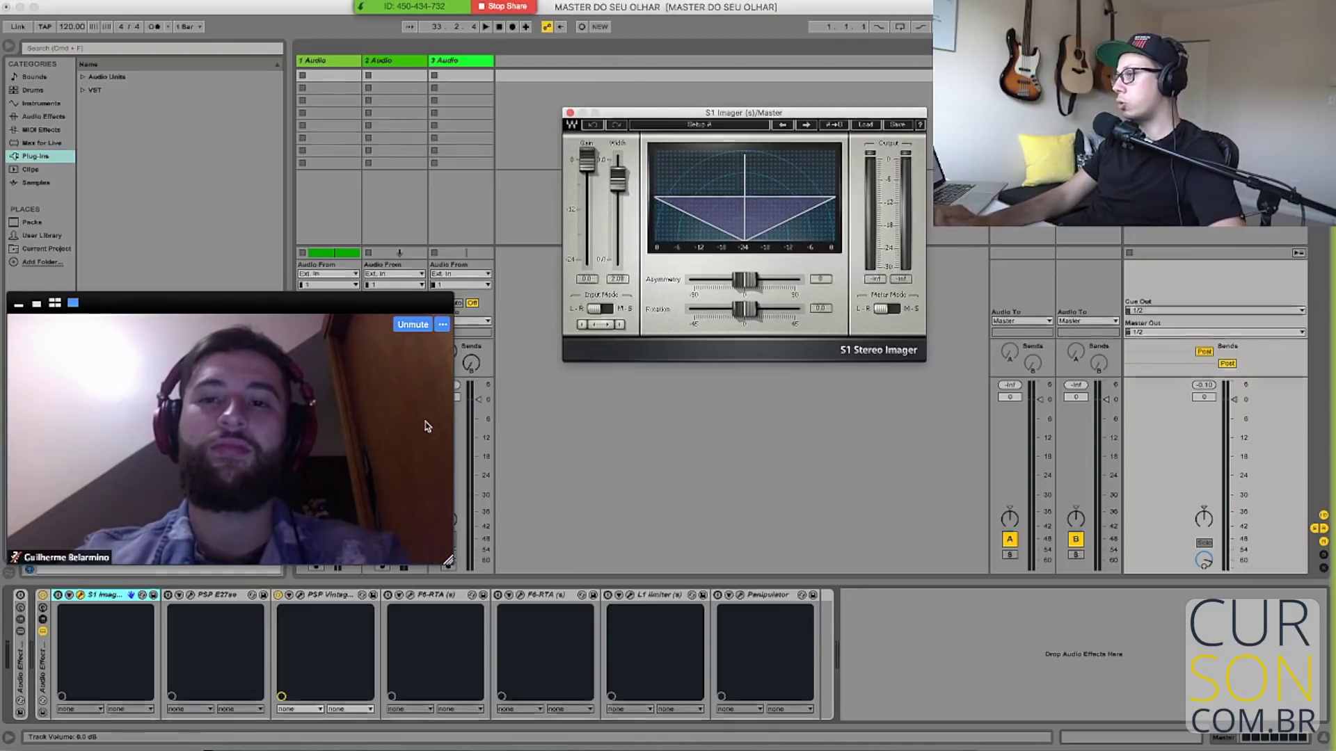
pyautogui.click(80, 596)
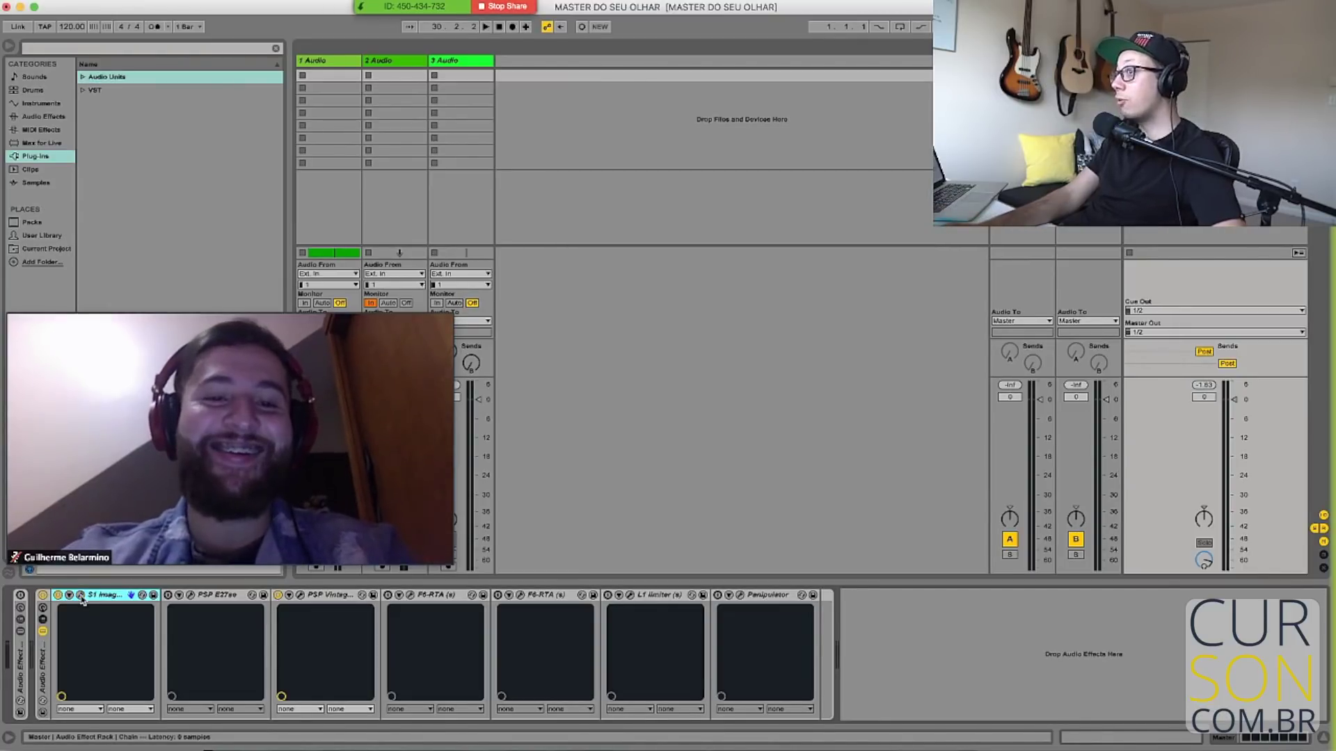
pyautogui.click(80, 595)
# During playback, reduce S1 Imager's Width to about 1.52 and compare the song with the plug-in off and on
pyautogui.press('space')
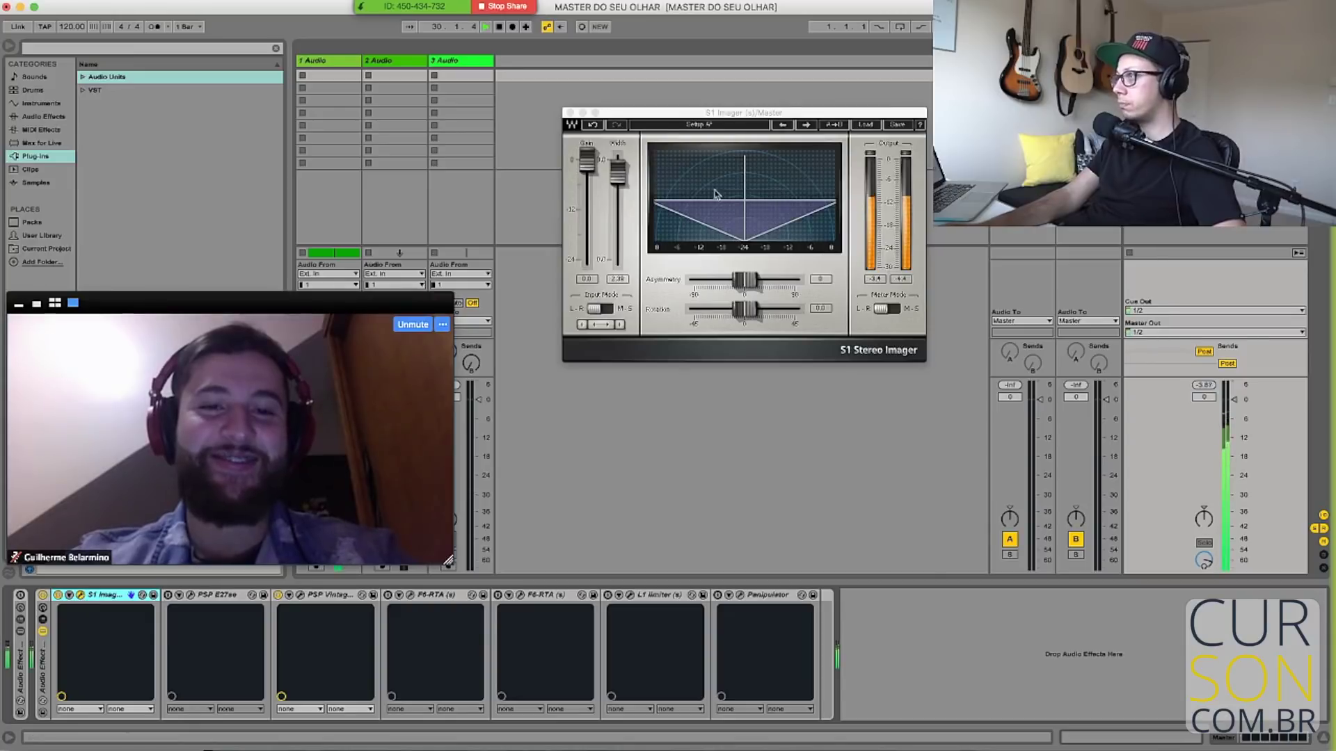
pyautogui.moveTo(617, 261); pyautogui.dragTo(617, 200)
pyautogui.moveTo(287, 544)
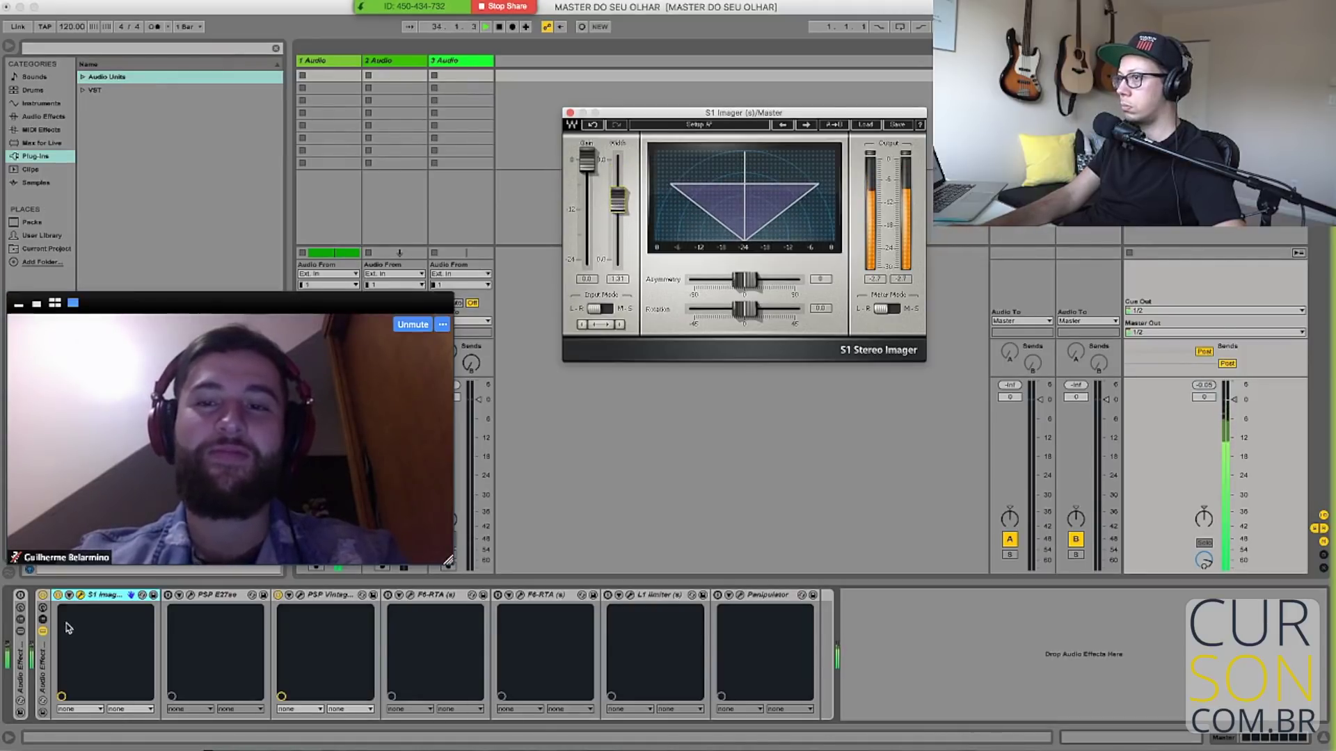
pyautogui.click(58, 595)
pyautogui.click(59, 595)
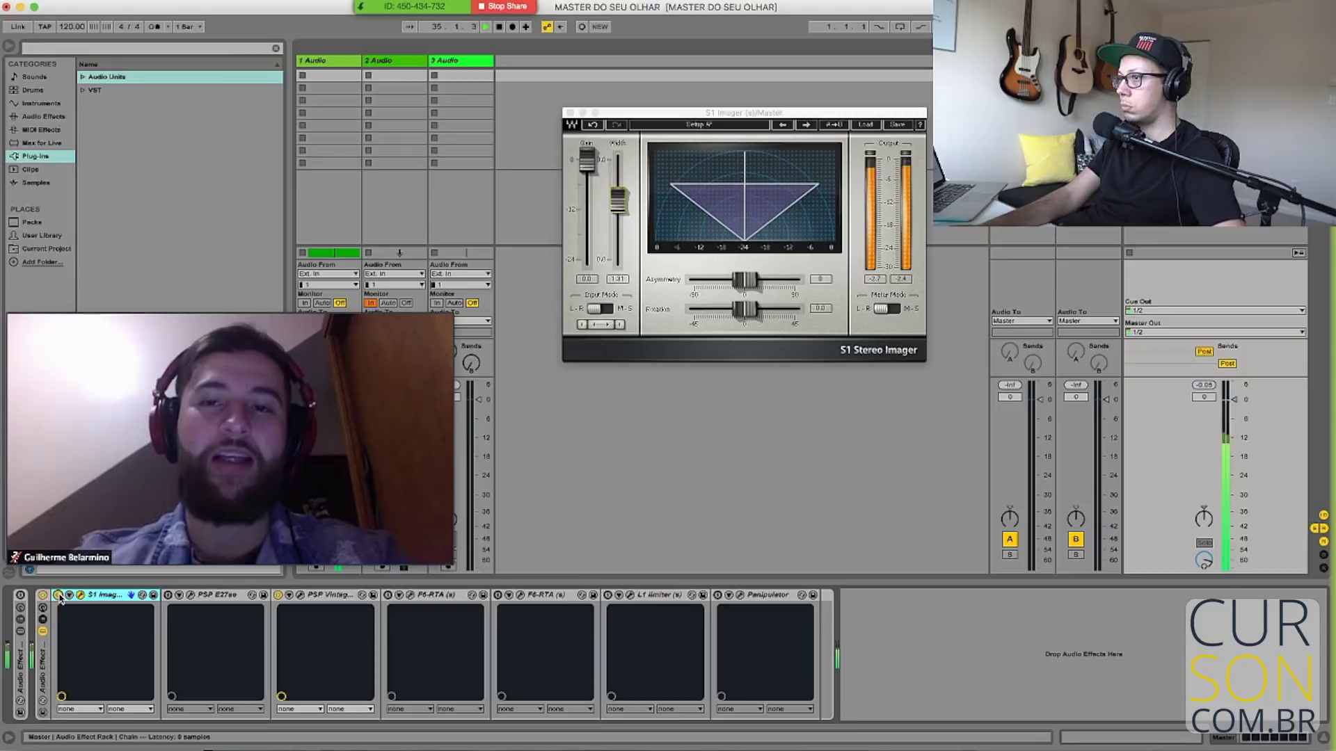
pyautogui.click(58, 596)
pyautogui.click(58, 596)
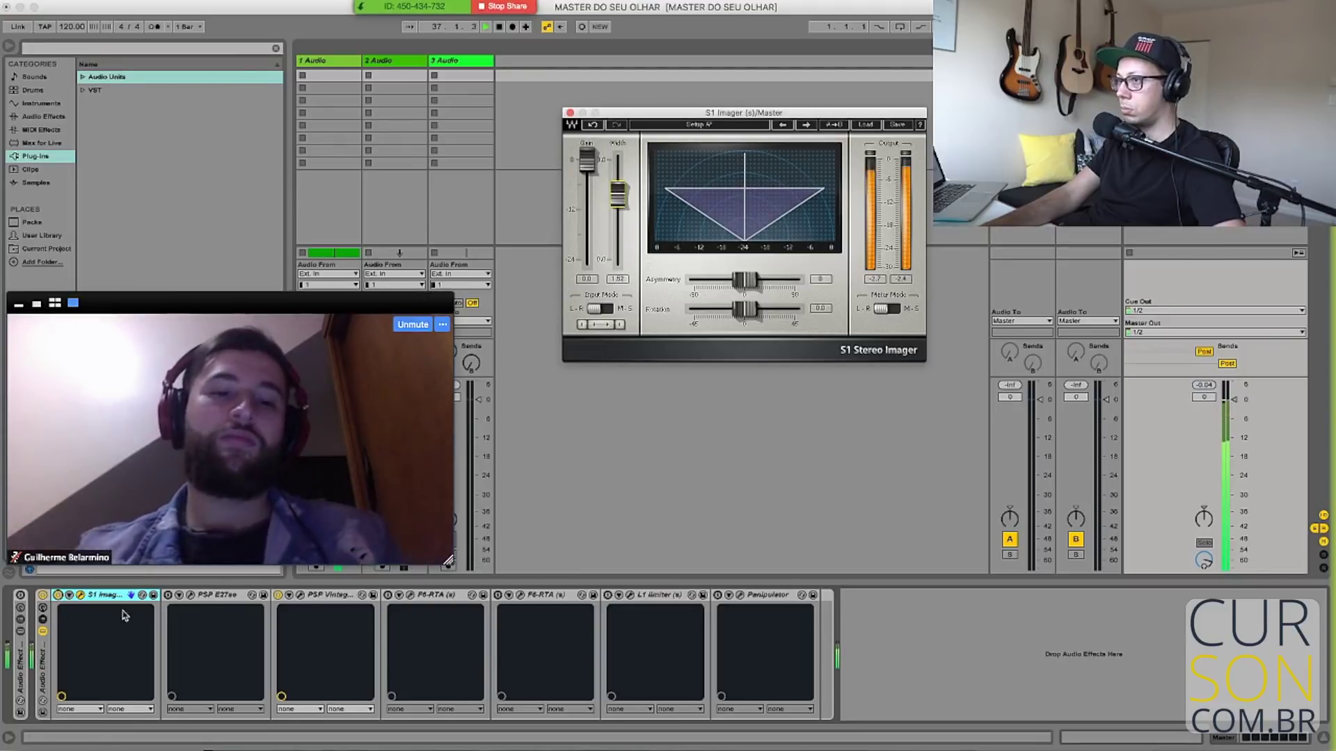
pyautogui.click(61, 600)
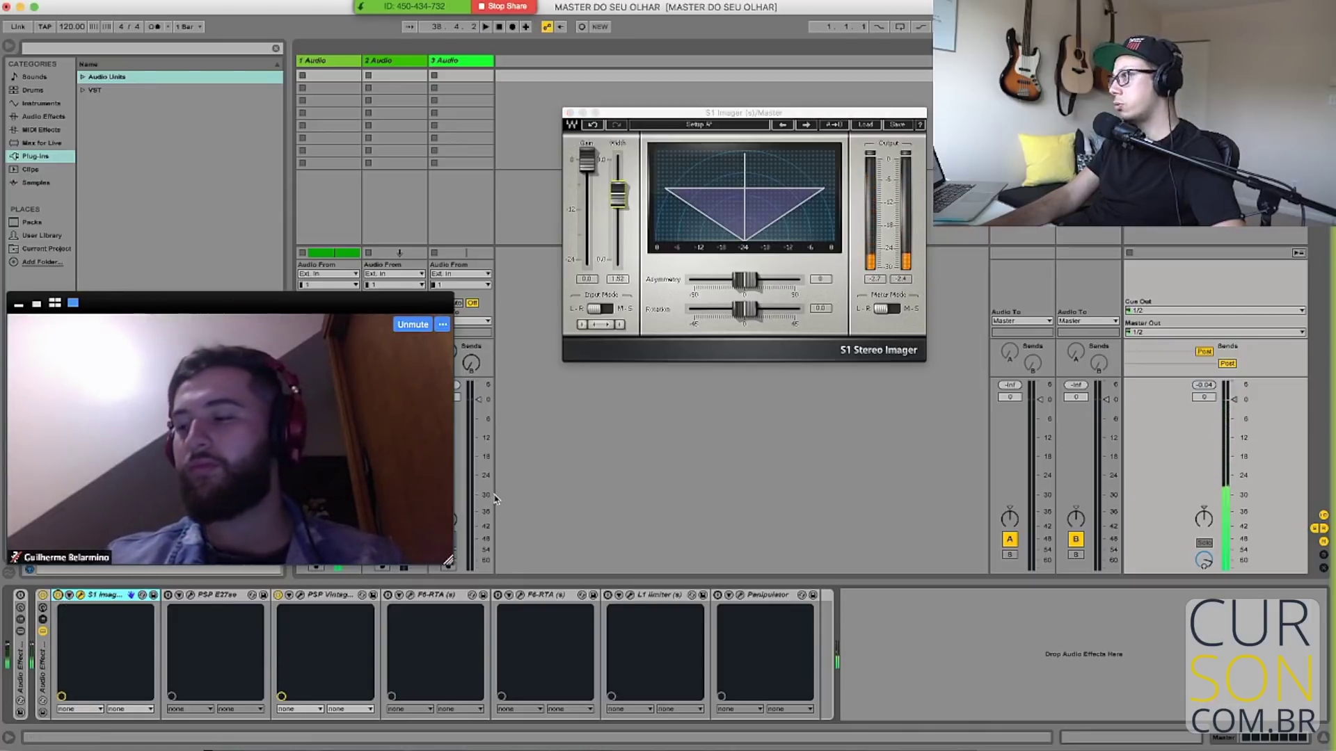
# Raise S1 Imager's Width to about 1.62 during playback and compare the song again with the plug-in bypassed and active
pyautogui.click(214, 597)
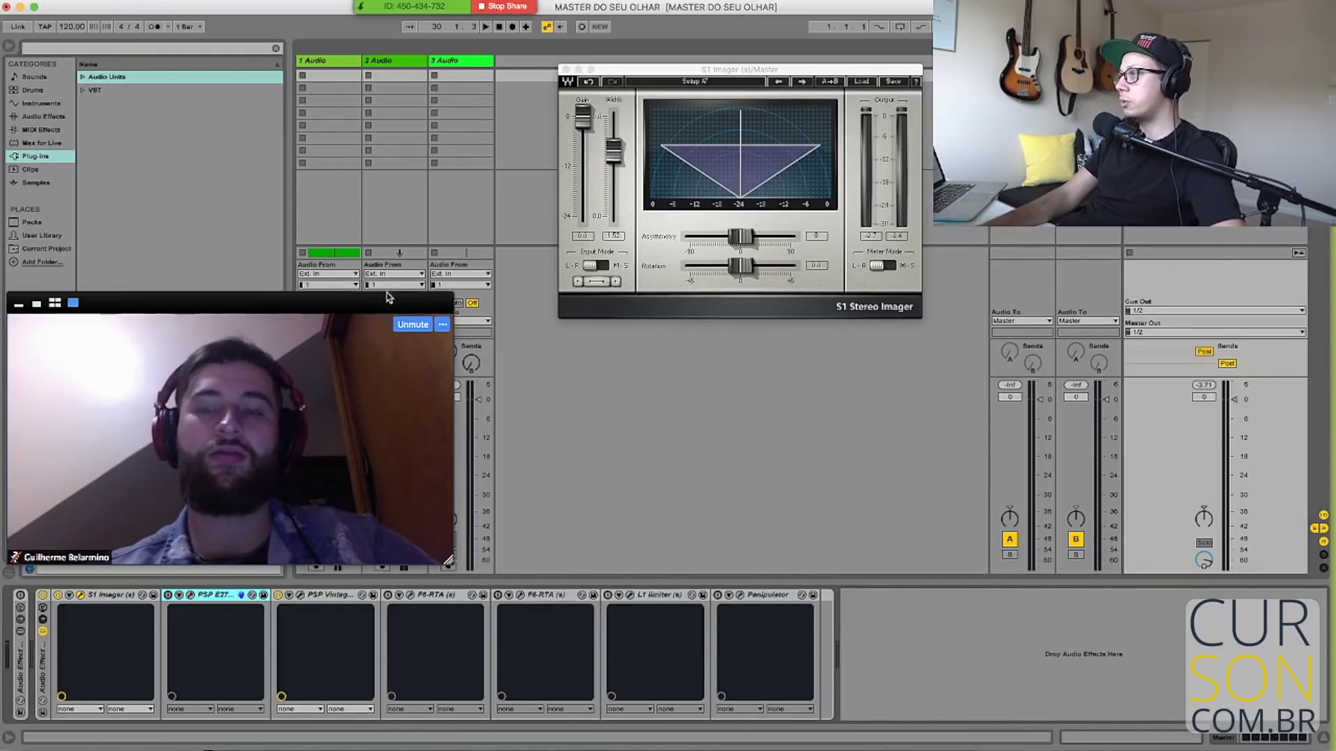
pyautogui.press('space')
pyautogui.moveTo(614, 148); pyautogui.dragTo(618, 154)
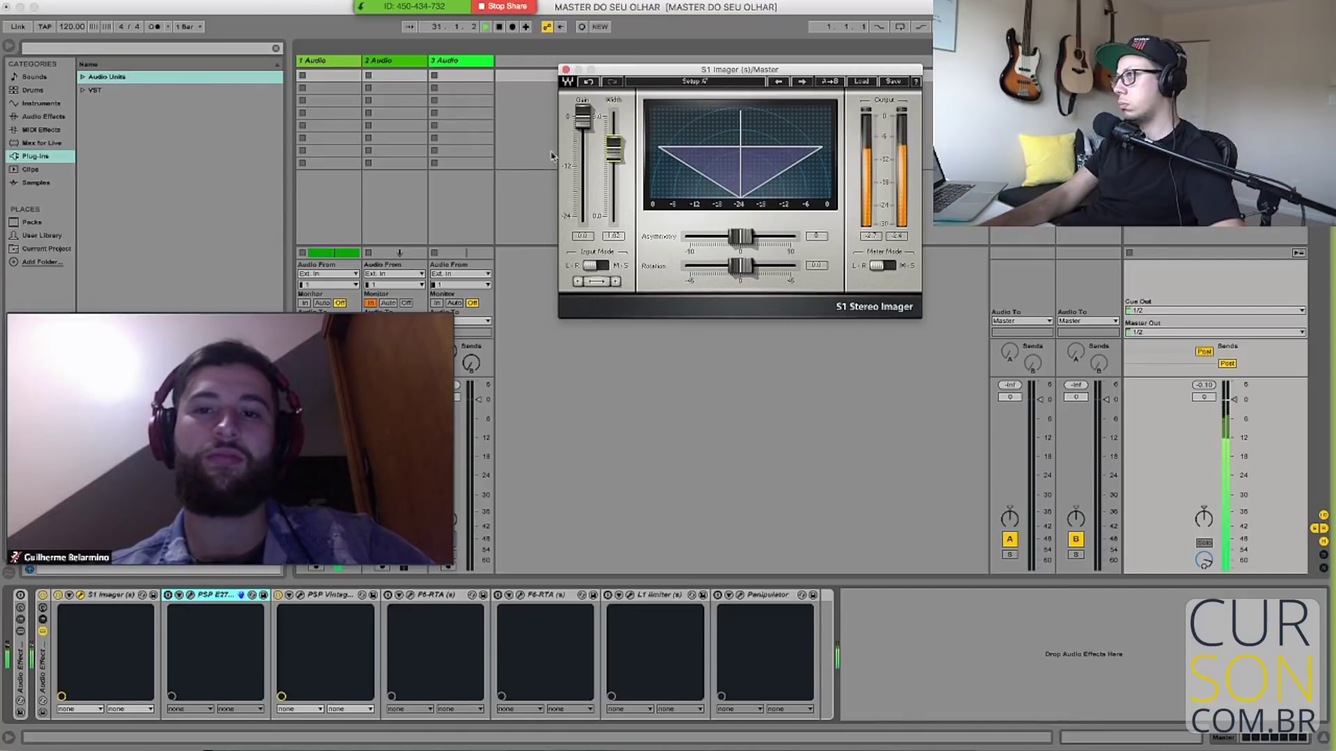
pyautogui.click(58, 596)
pyautogui.click(58, 596)
pyautogui.press('space')
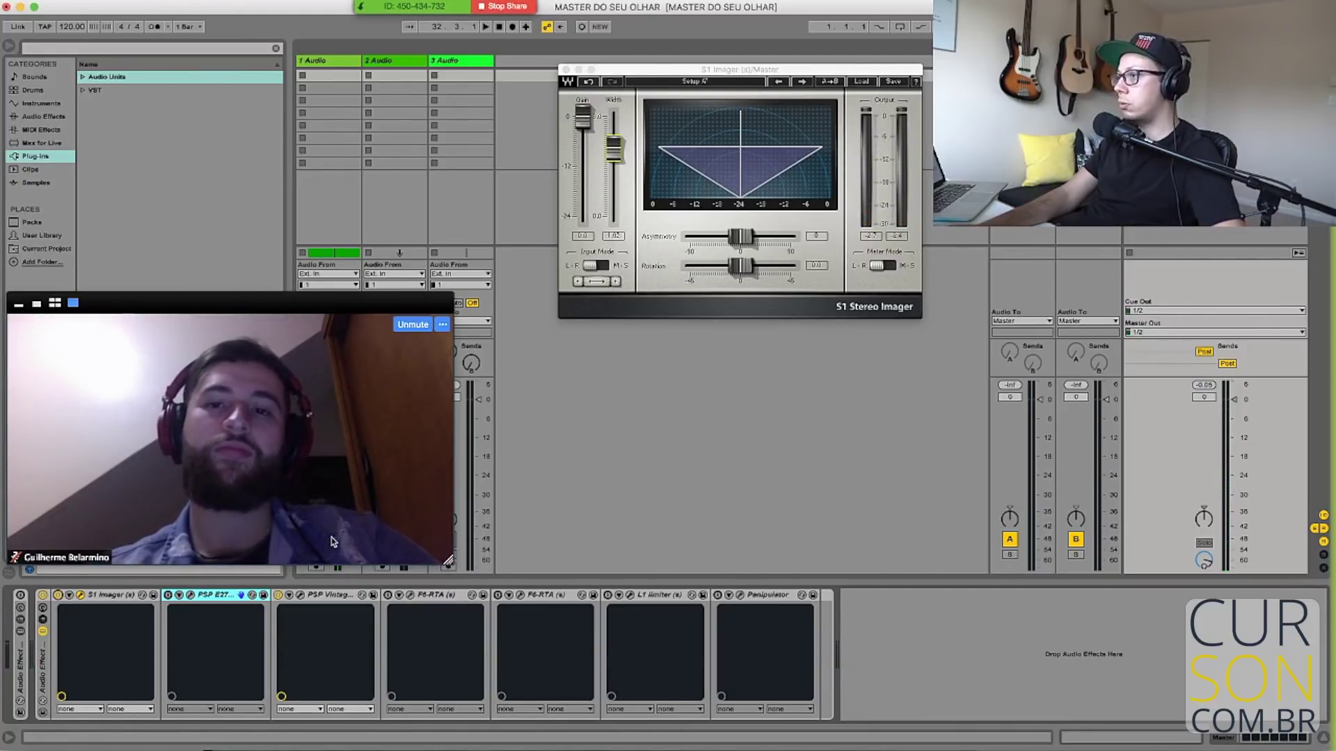
# Open the PSP E27se plug-in window from the Master's effect chain
pyautogui.click(433, 601)
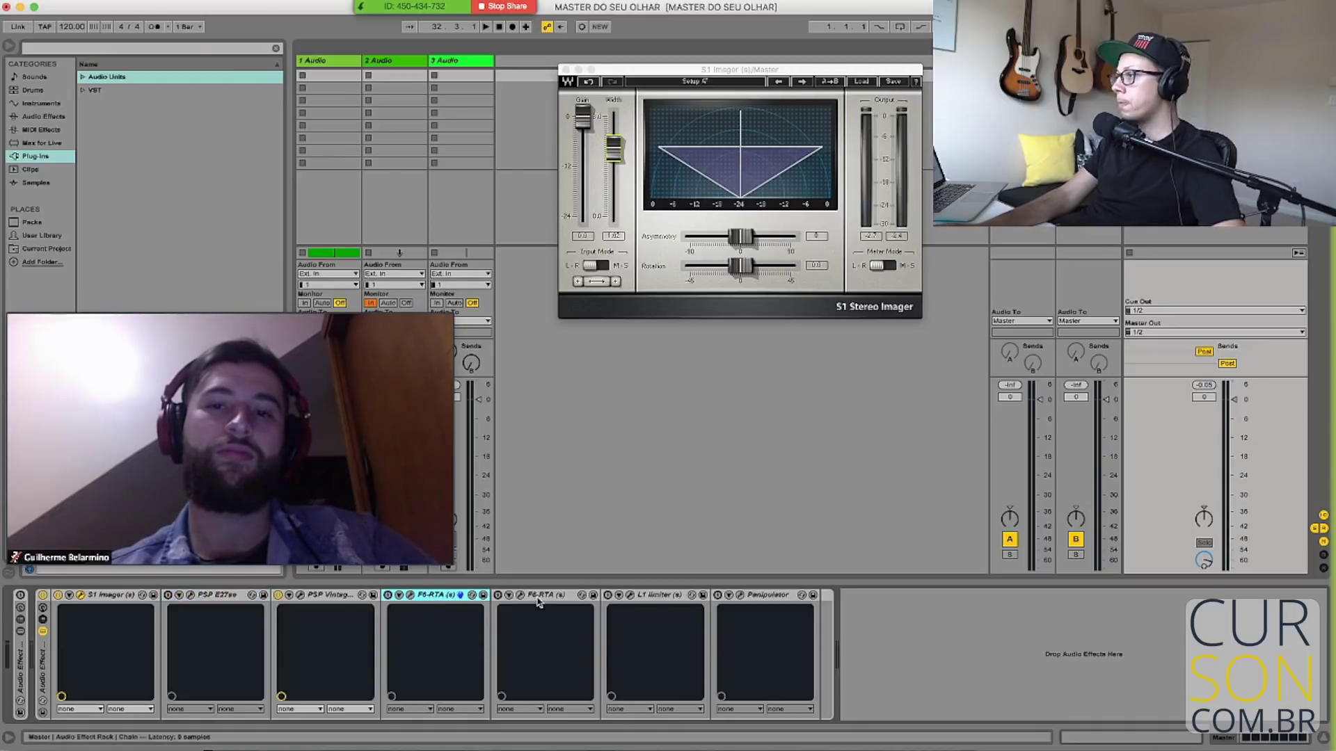
pyautogui.click(209, 599)
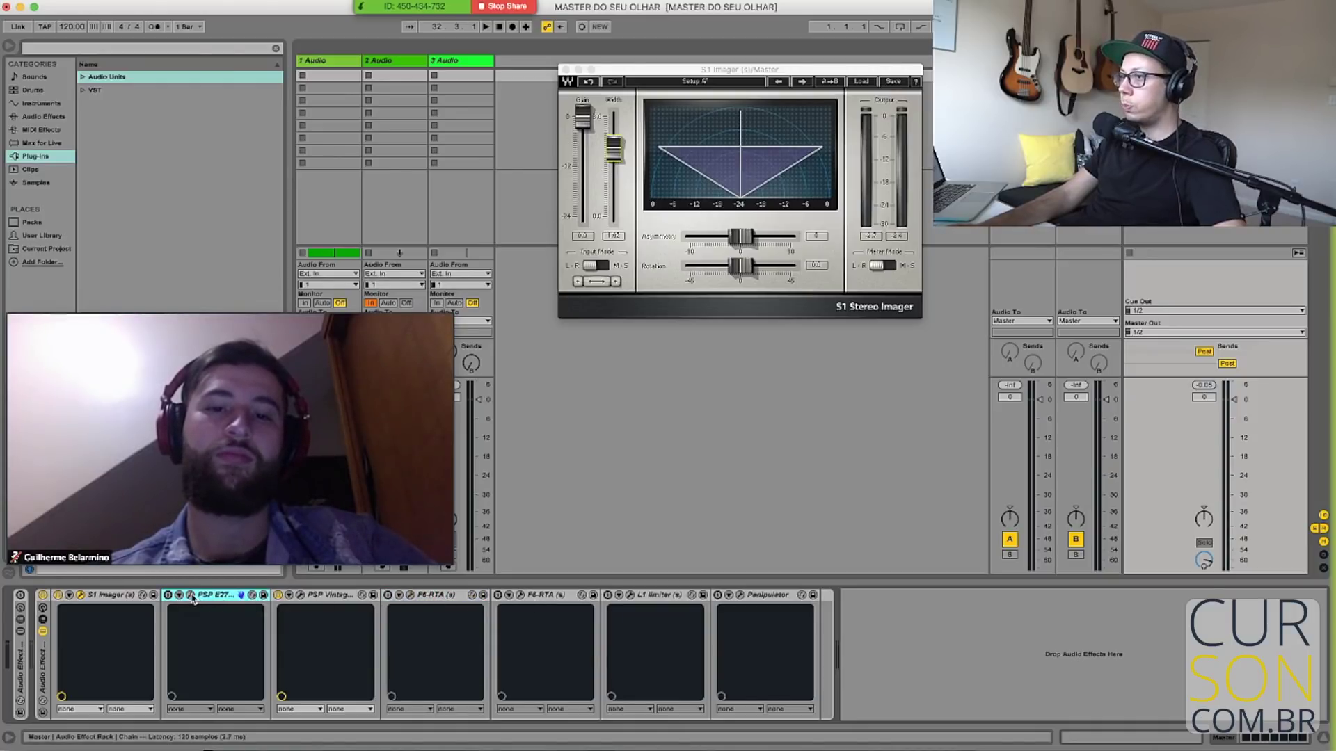
pyautogui.click(192, 596)
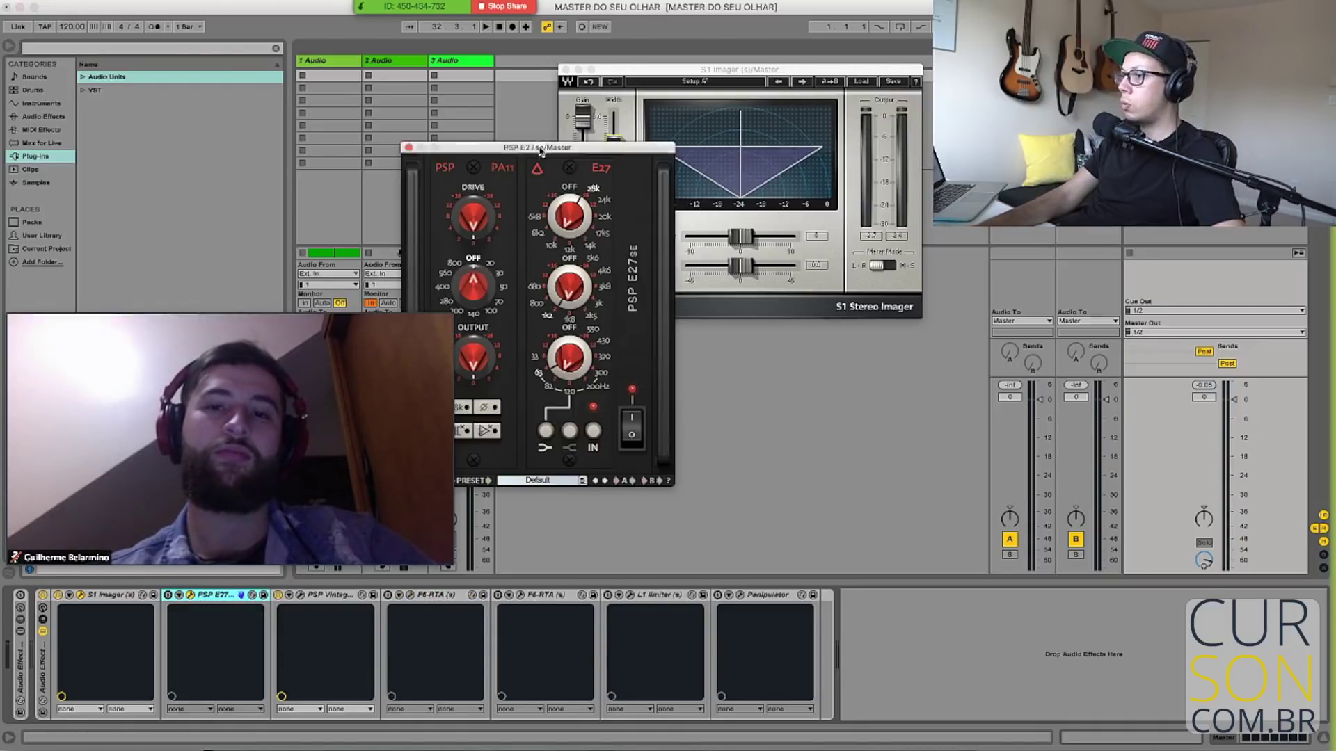
# Switch to the browser, examine the side view of the Avedis E27 hardware equalizer on Vintage King, and close the page
pyautogui.press('super+Tab')
pyautogui.click(636, 235)
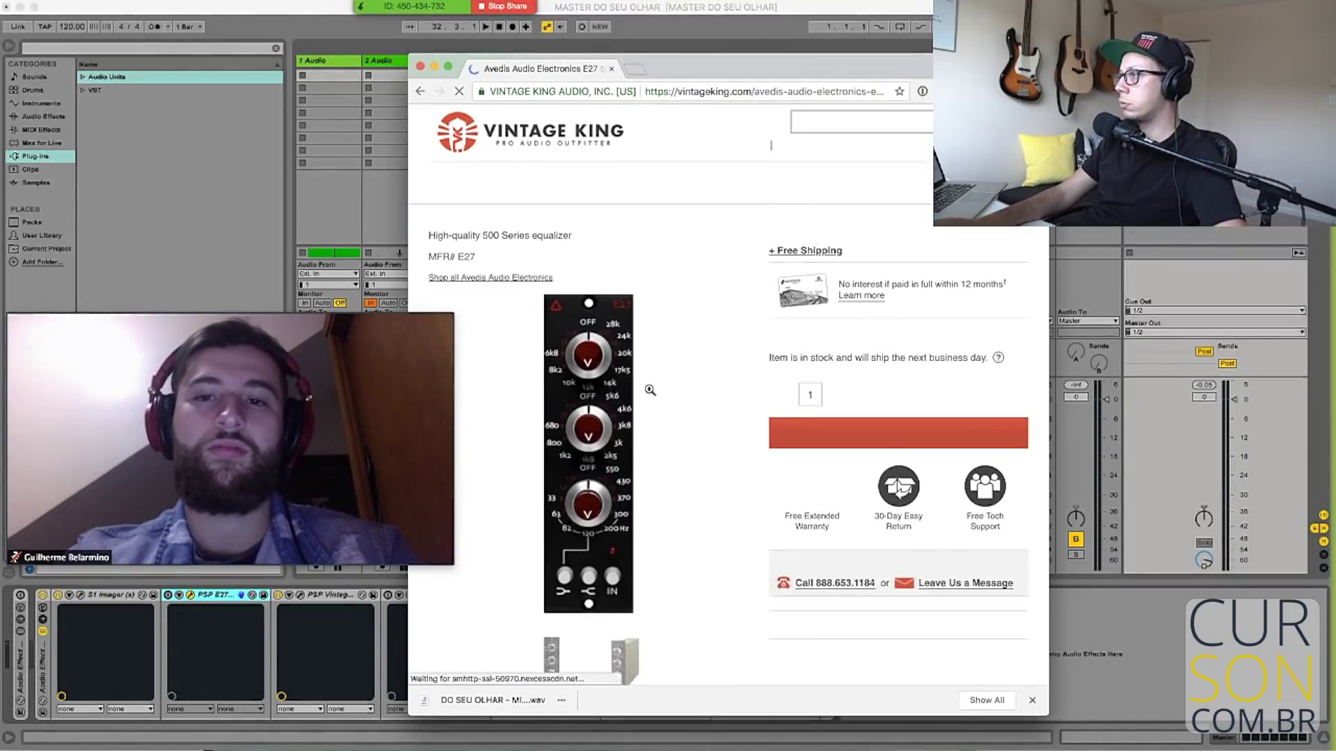
pyautogui.scroll(-3, 650, 390)
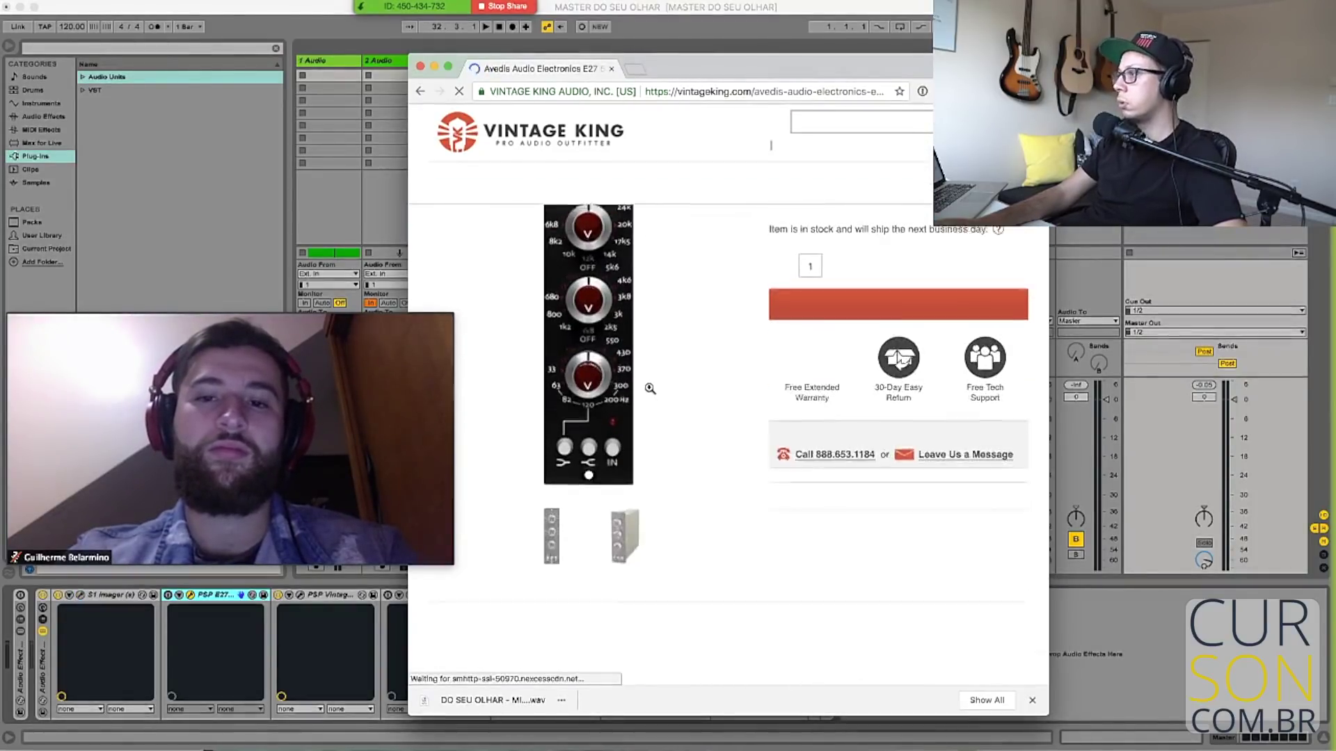
pyautogui.click(639, 515)
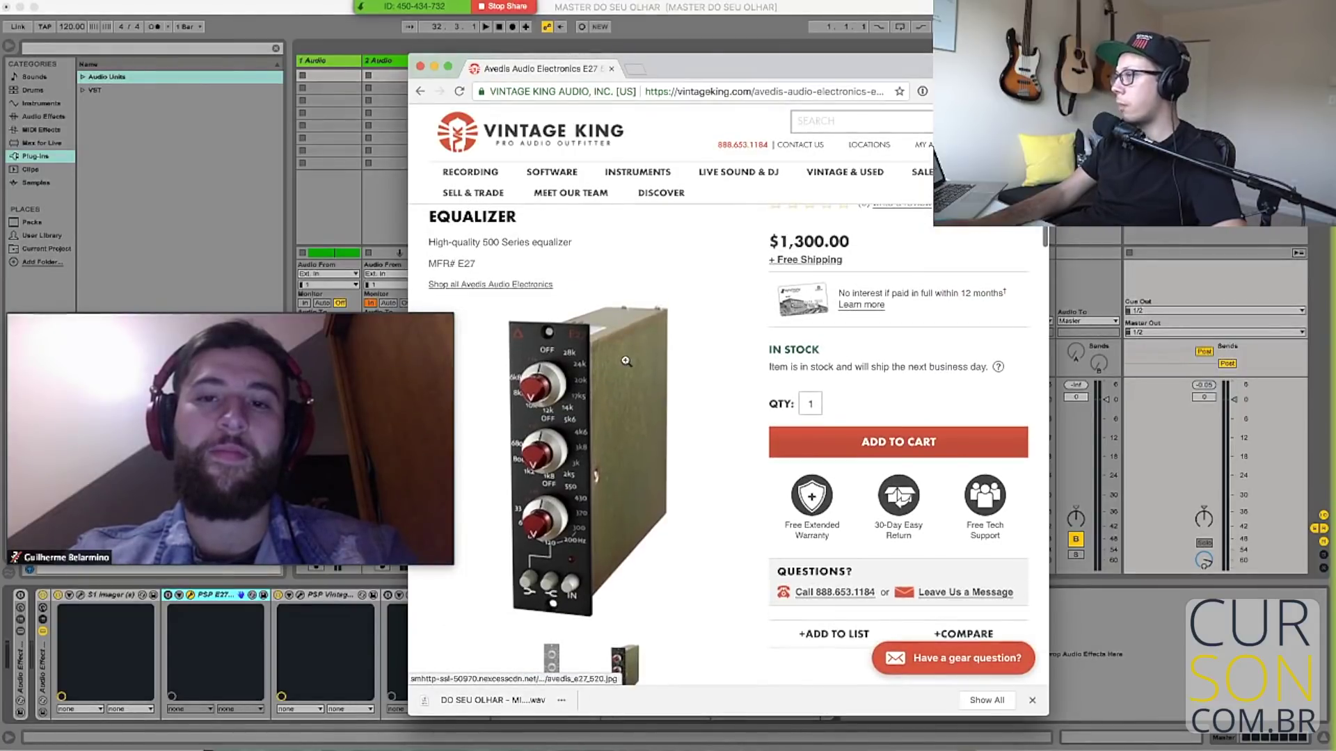
pyautogui.scroll(-2, 626, 361)
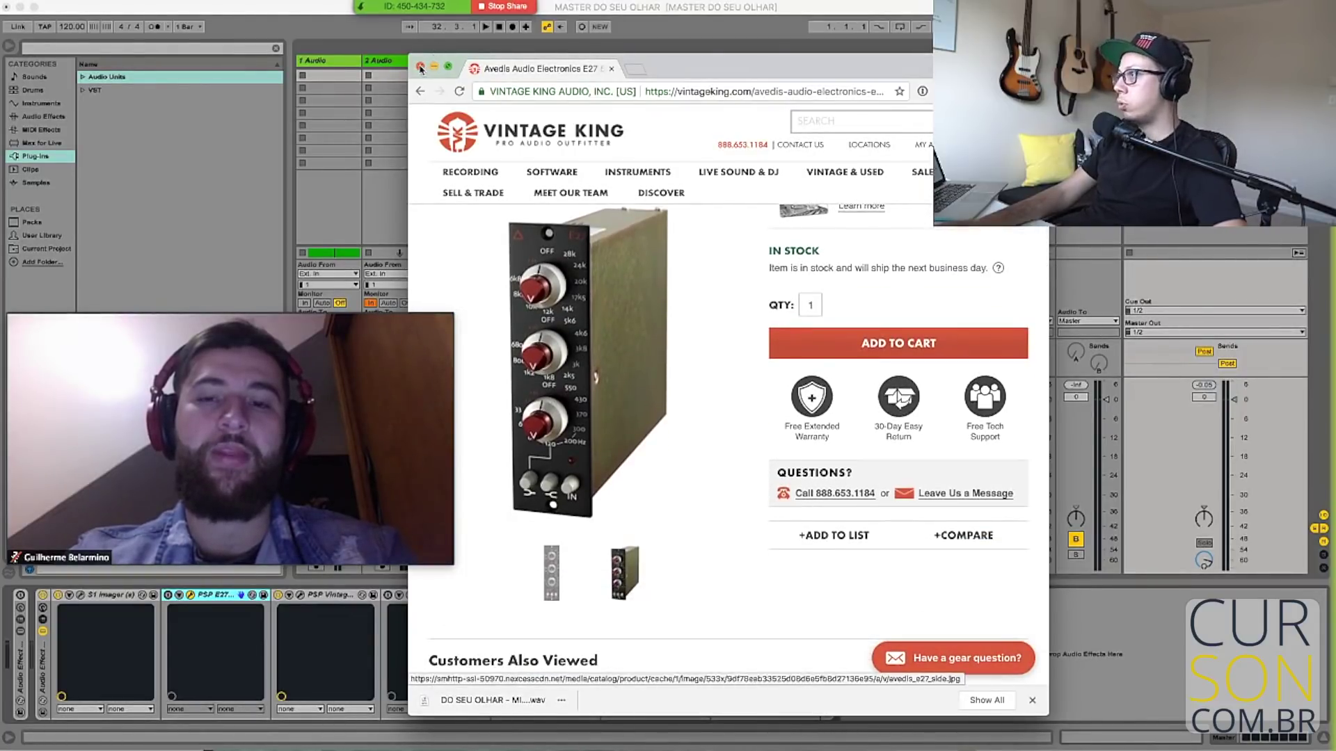
pyautogui.click(420, 67)
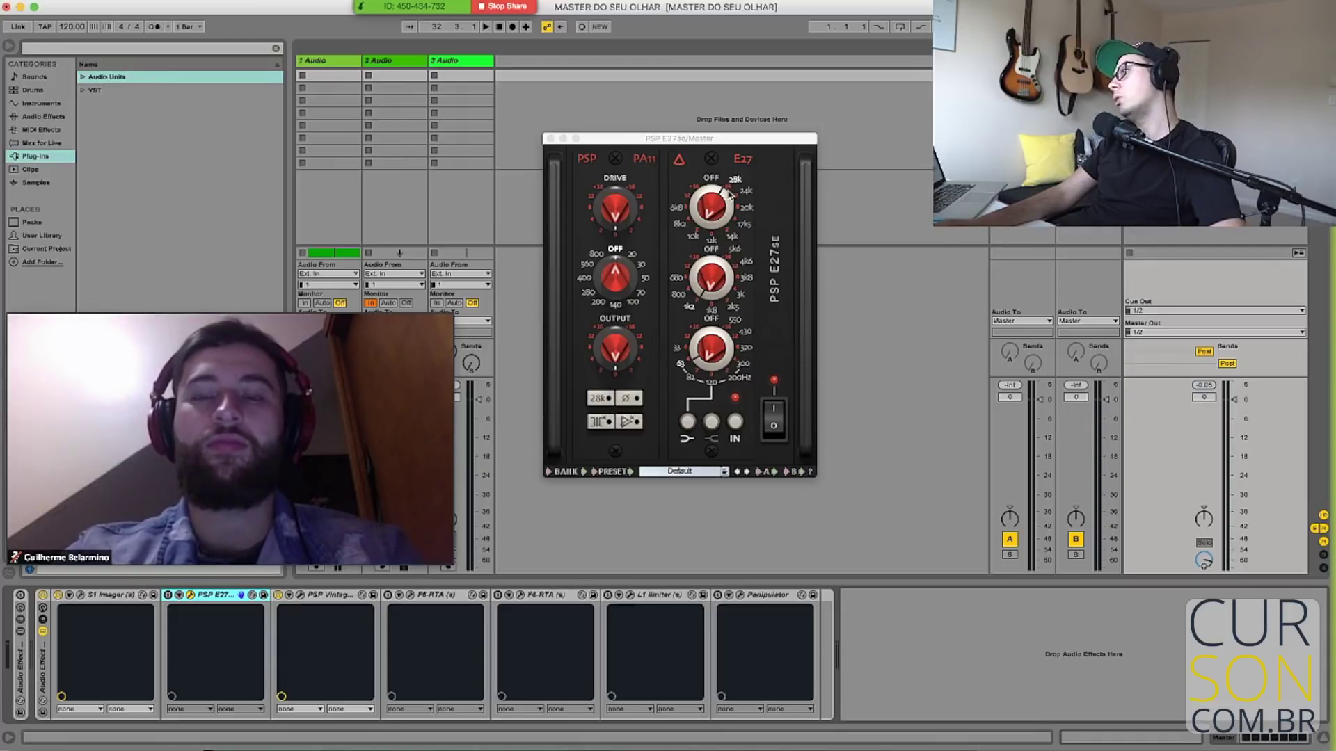
# Turn off PSP E27se's three equalizer bands, play the song briefly, and activate the plug-in
pyautogui.moveTo(713, 204); pyautogui.dragTo(720, 195)
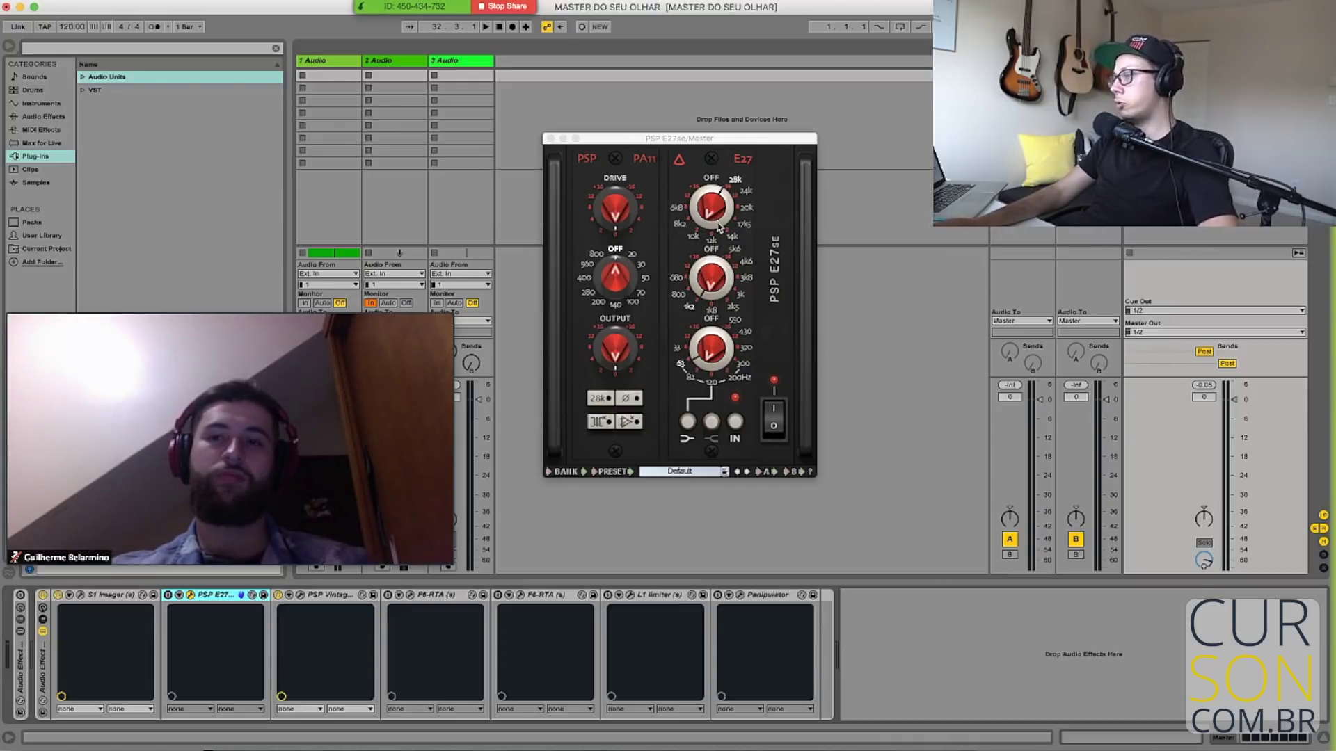
pyautogui.press('space')
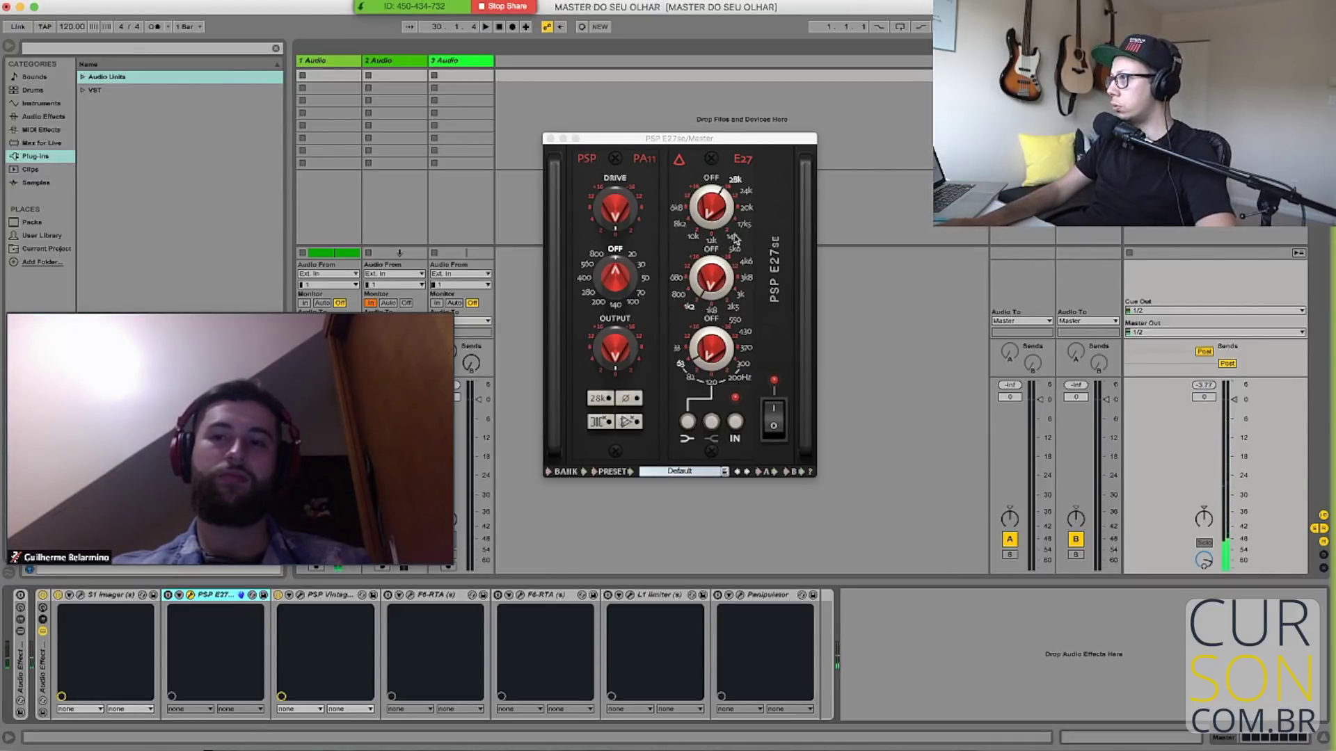
pyautogui.click(684, 279)
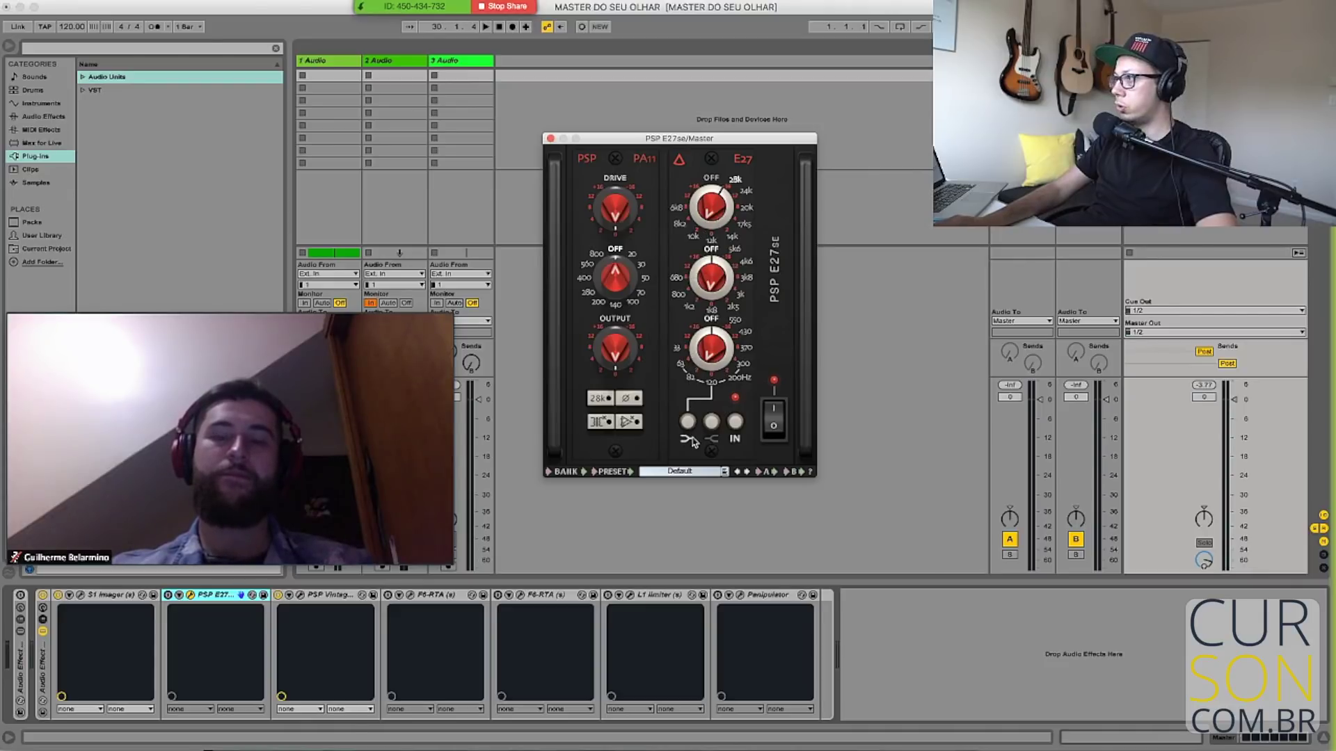
pyautogui.moveTo(713, 194); pyautogui.dragTo(708, 199)
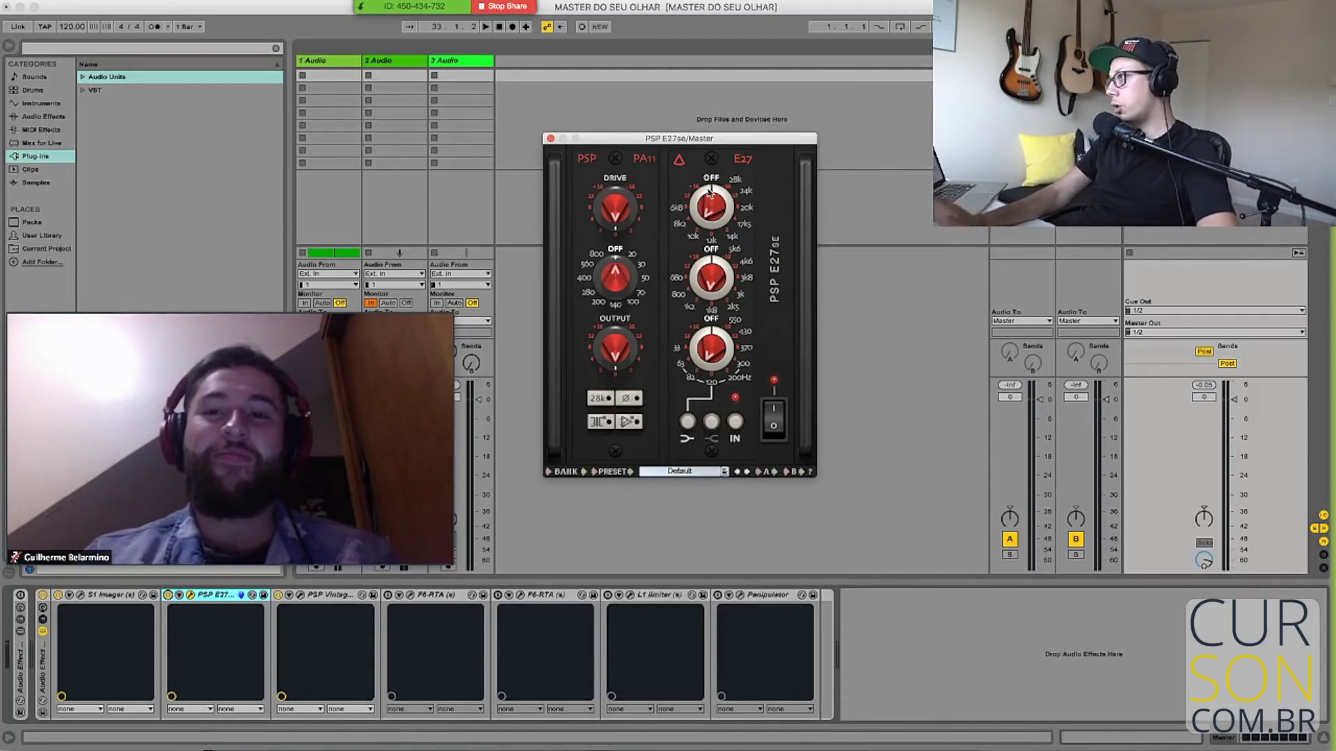
# Play the song with PSP E27se's high band off and switch that band to 28k for comparison
pyautogui.press('space')
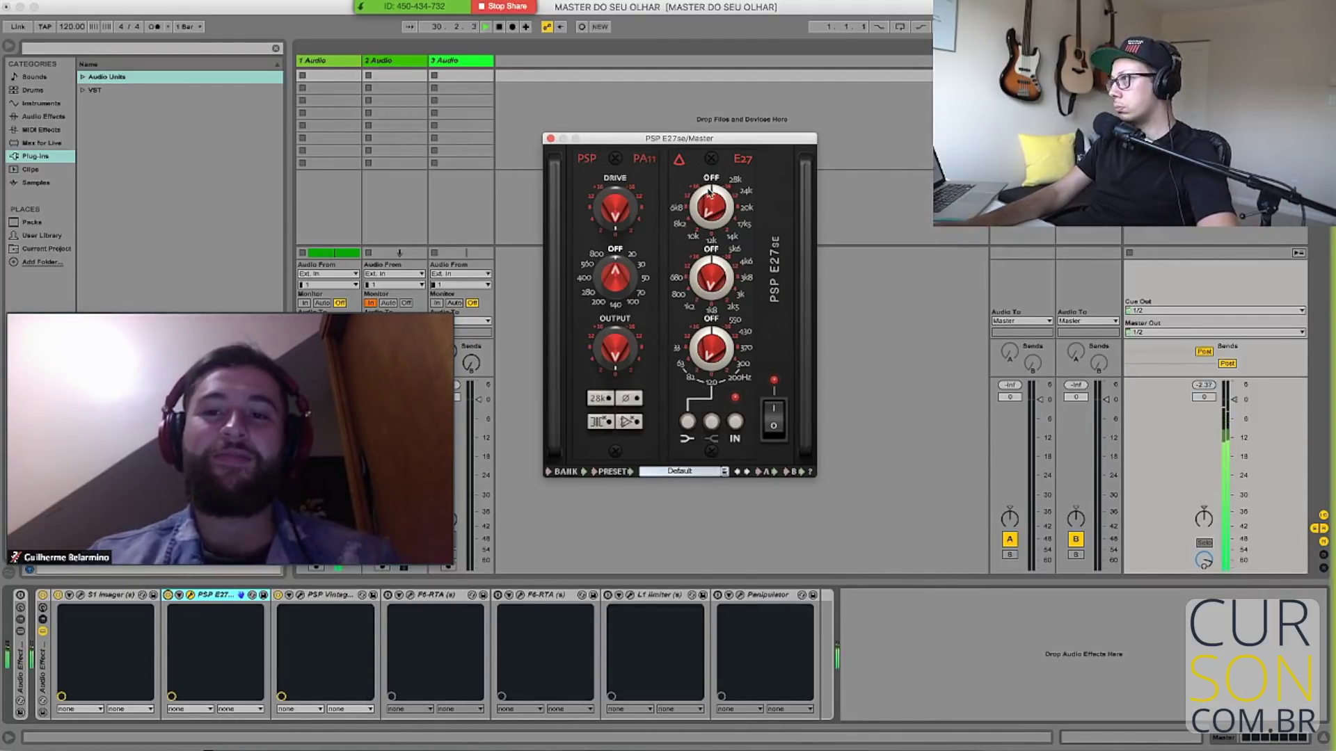
pyautogui.moveTo(710, 194); pyautogui.dragTo(711, 185)
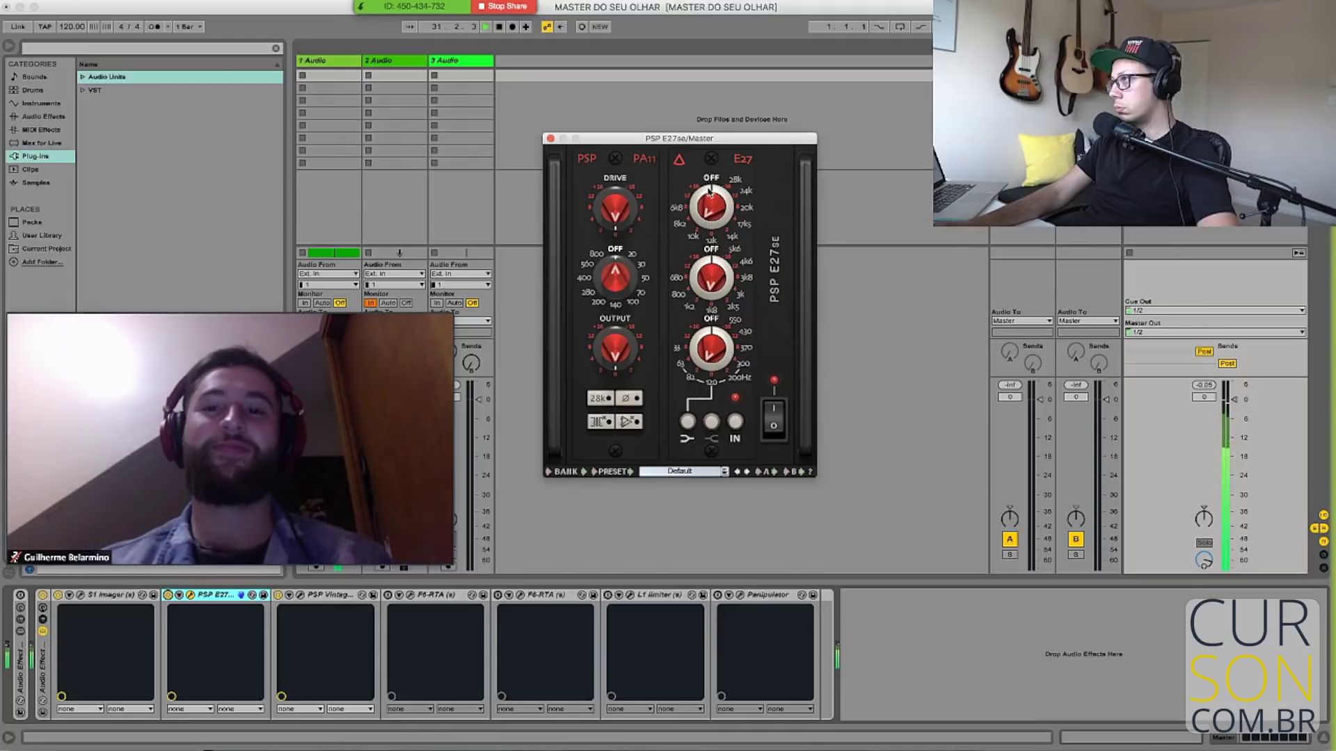
pyautogui.moveTo(709, 185); pyautogui.dragTo(713, 182)
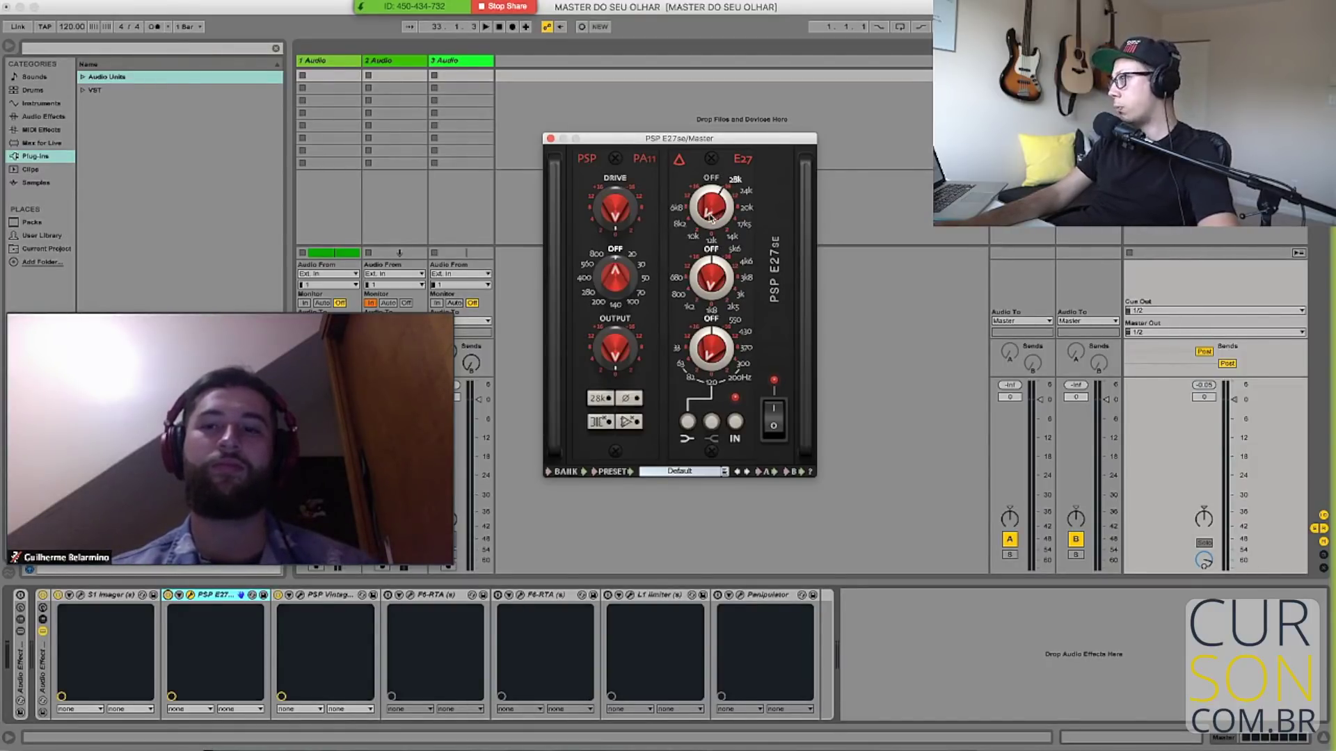
# Play the song and adjust the gain of PSP E27se's 28k high band, ending playback
pyautogui.press('space')
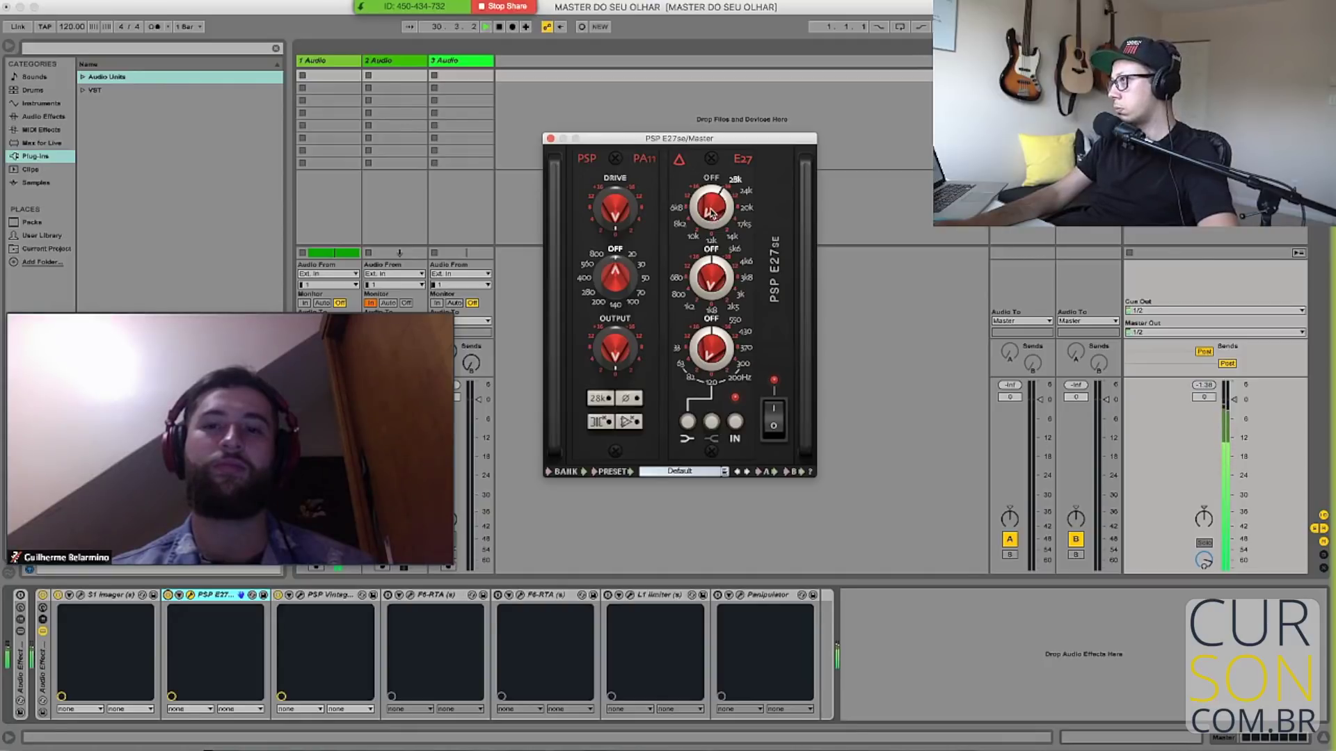
pyautogui.moveTo(698, 217)
pyautogui.mouseDown()
pyautogui.moveTo(696, 180)
pyautogui.moveTo(697, 205)
pyautogui.mouseUp()
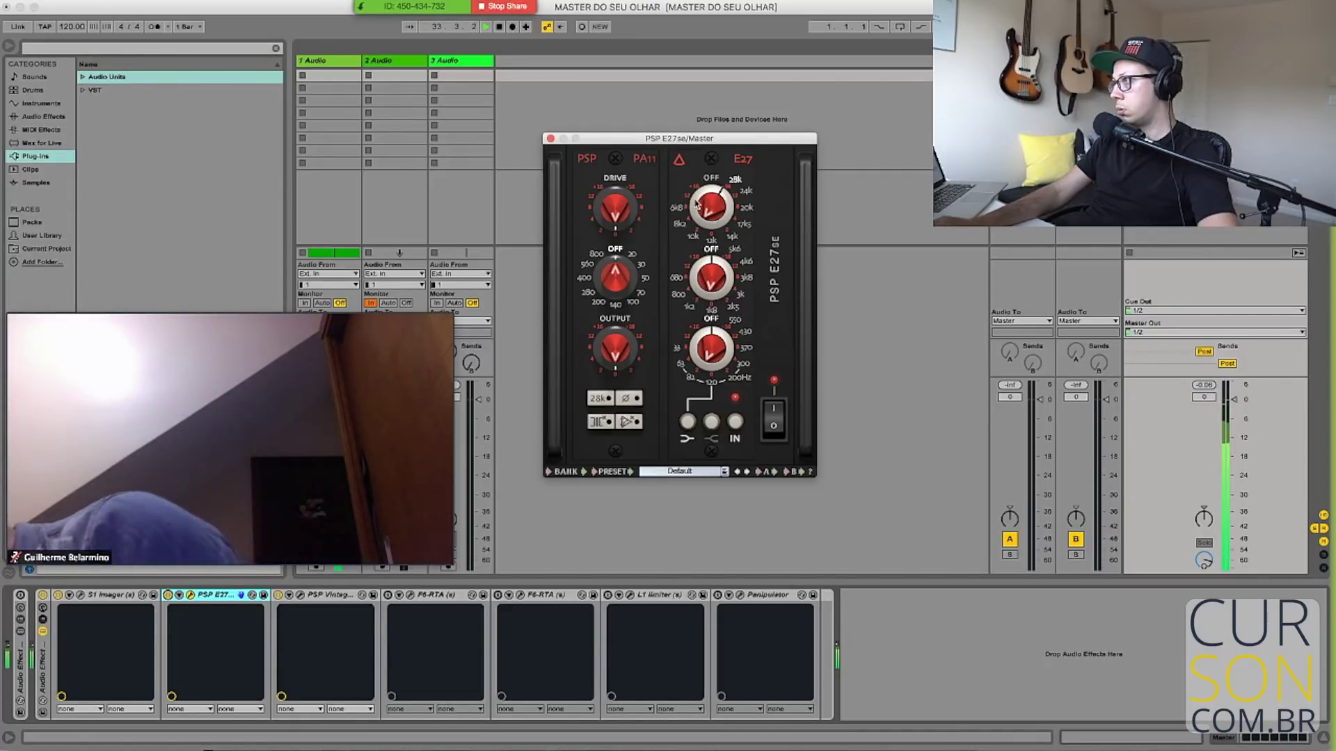
pyautogui.press('space')
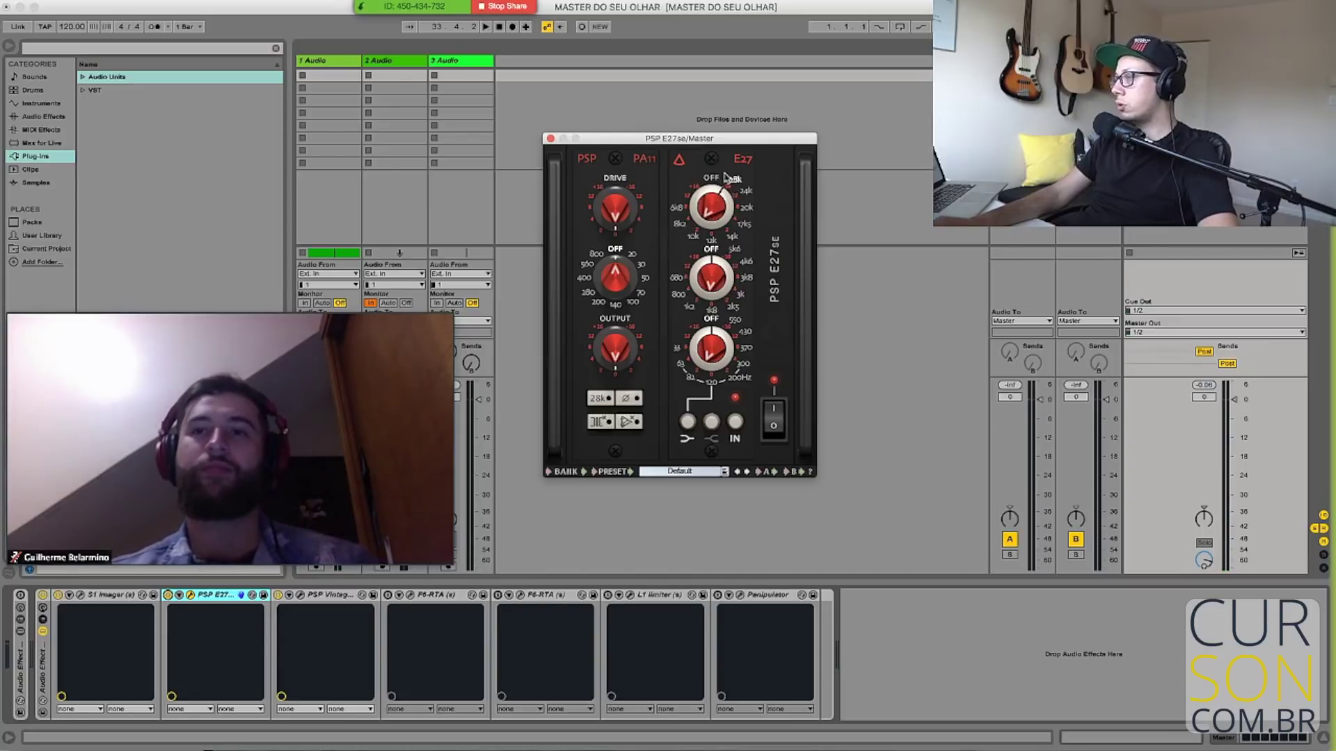
# Switch PSP E27se's middle band on at 1k2 and adjust its gain during playback
pyautogui.moveTo(711, 139); pyautogui.dragTo(794, 75)
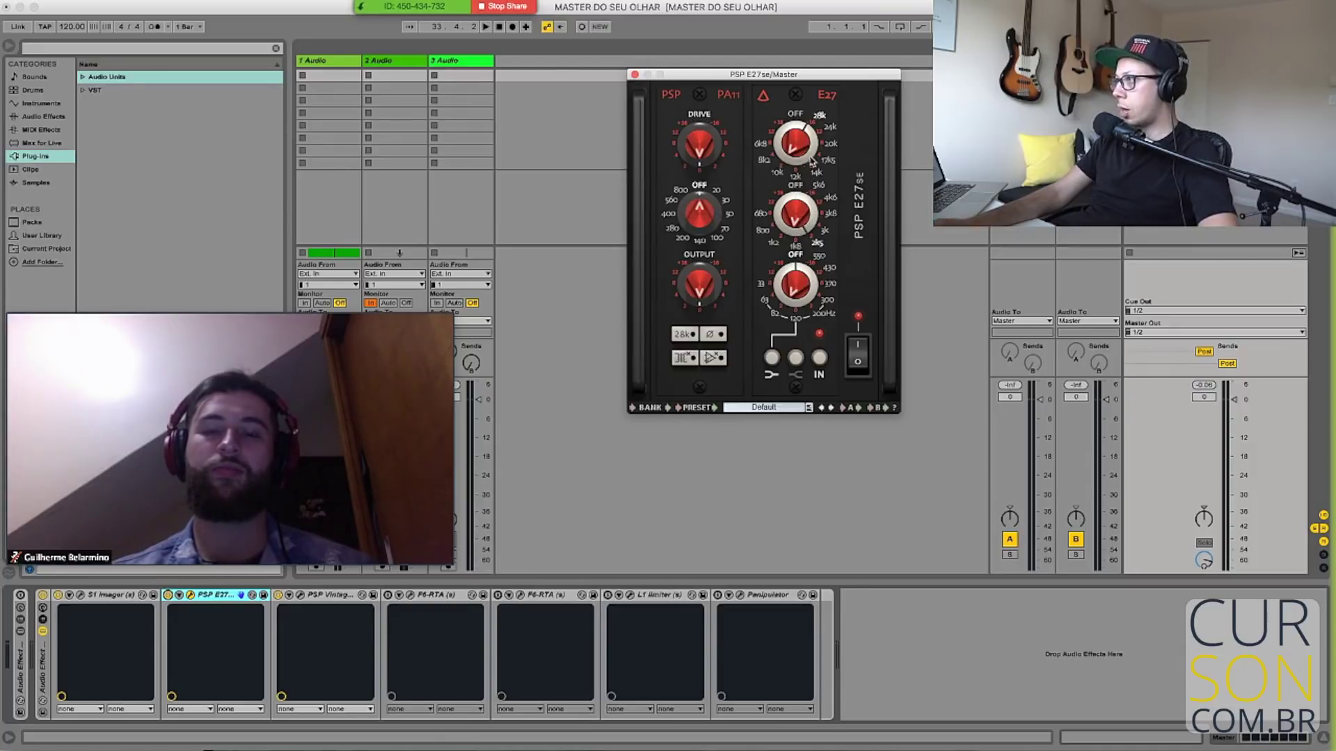
pyautogui.press('space')
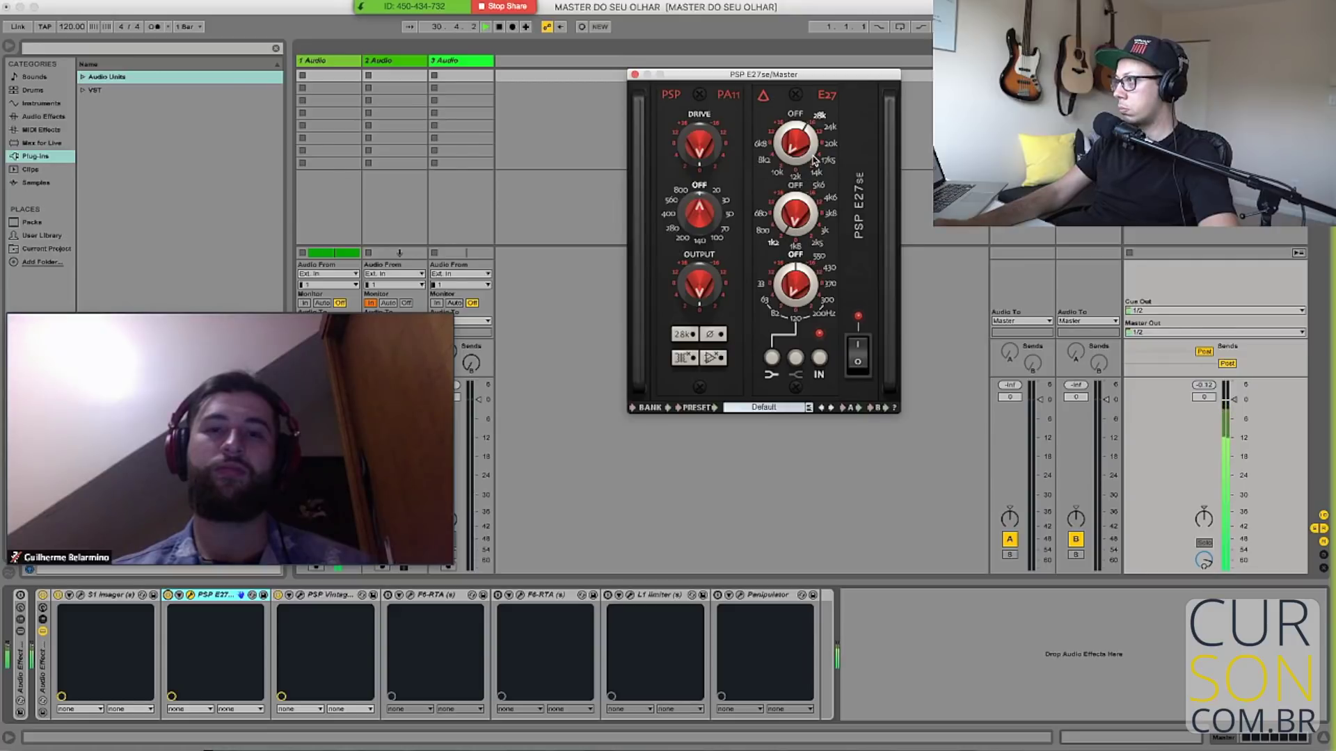
pyautogui.moveTo(798, 223); pyautogui.dragTo(794, 174)
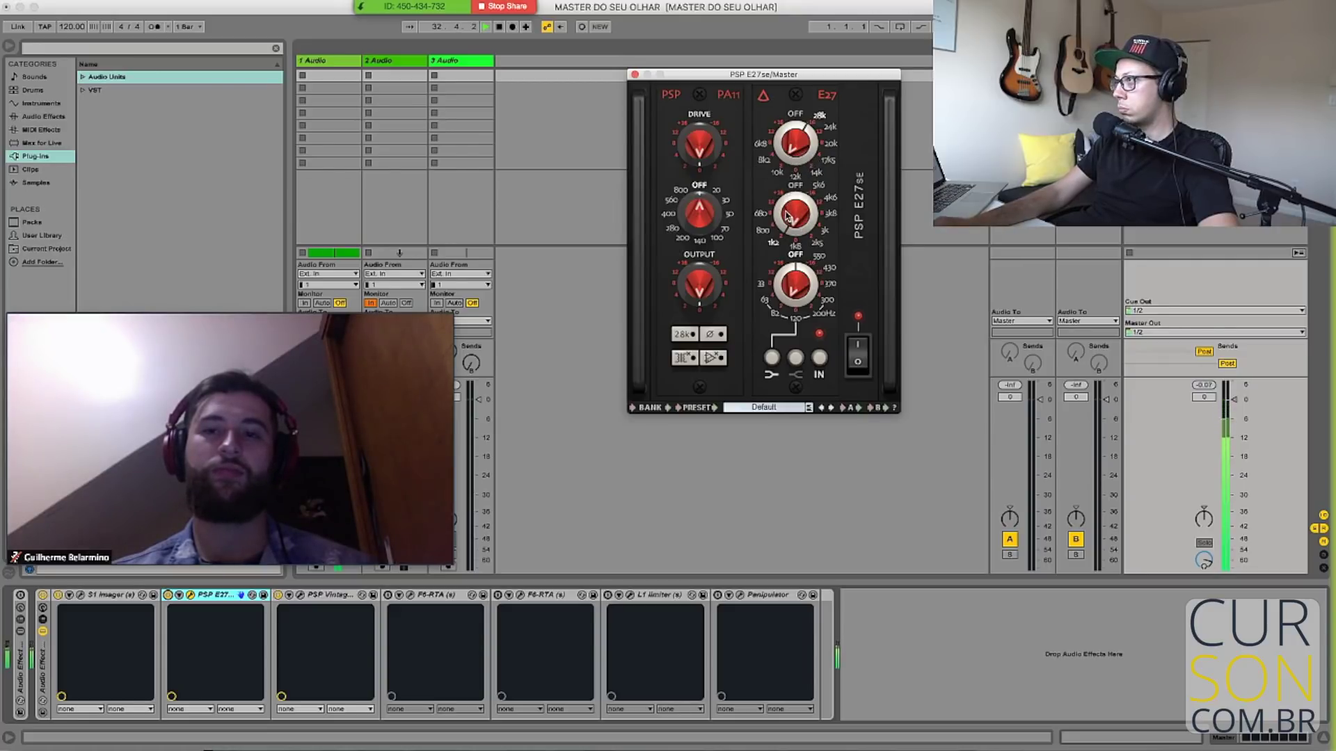
pyautogui.press('space')
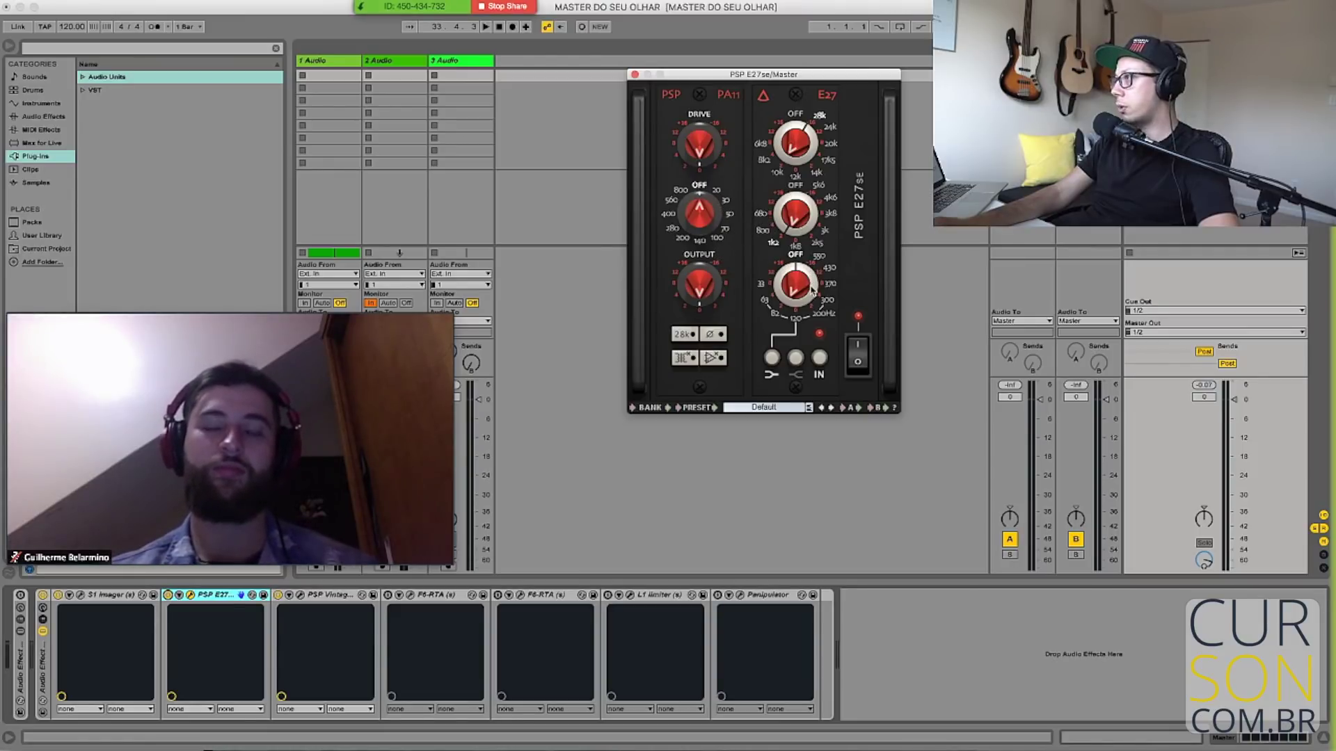
# Switch on PSP E27se's low band, adjust its gain during playback, and compare the song with the plug-in off and on
pyautogui.press('space')
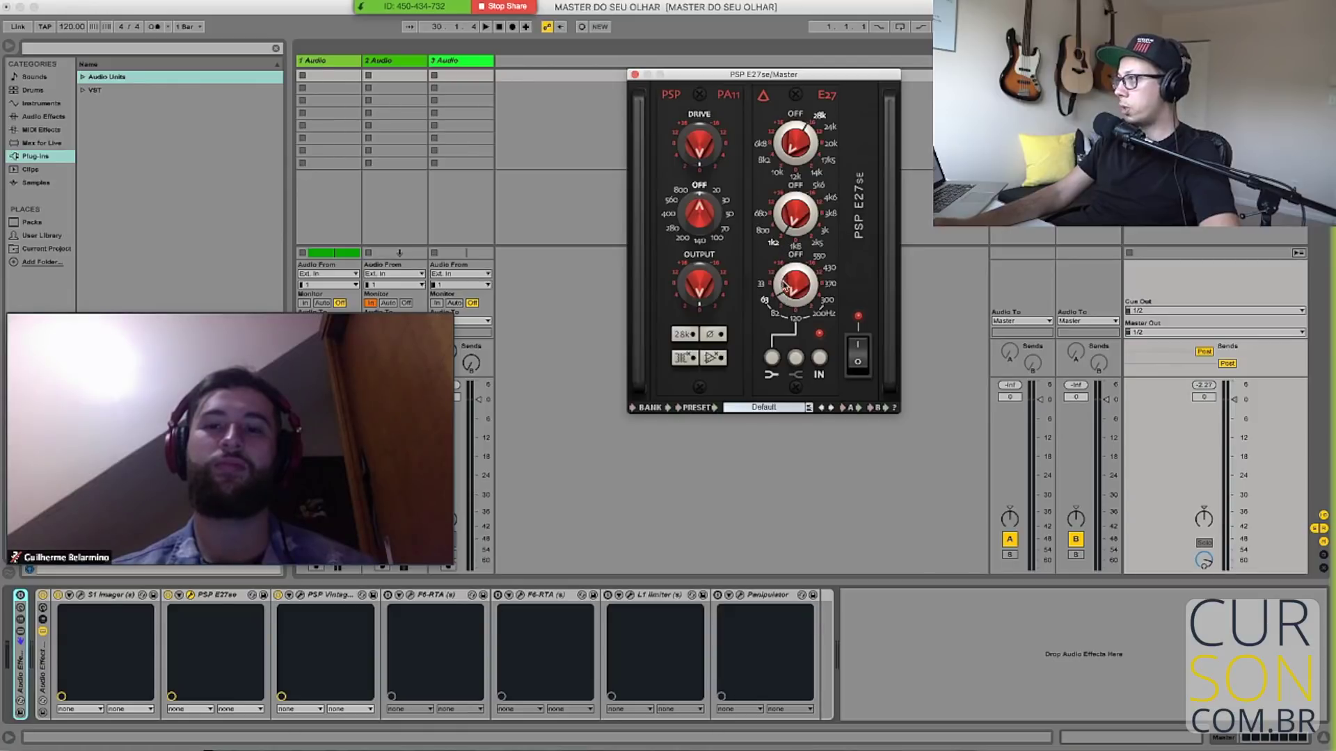
pyautogui.press('space')
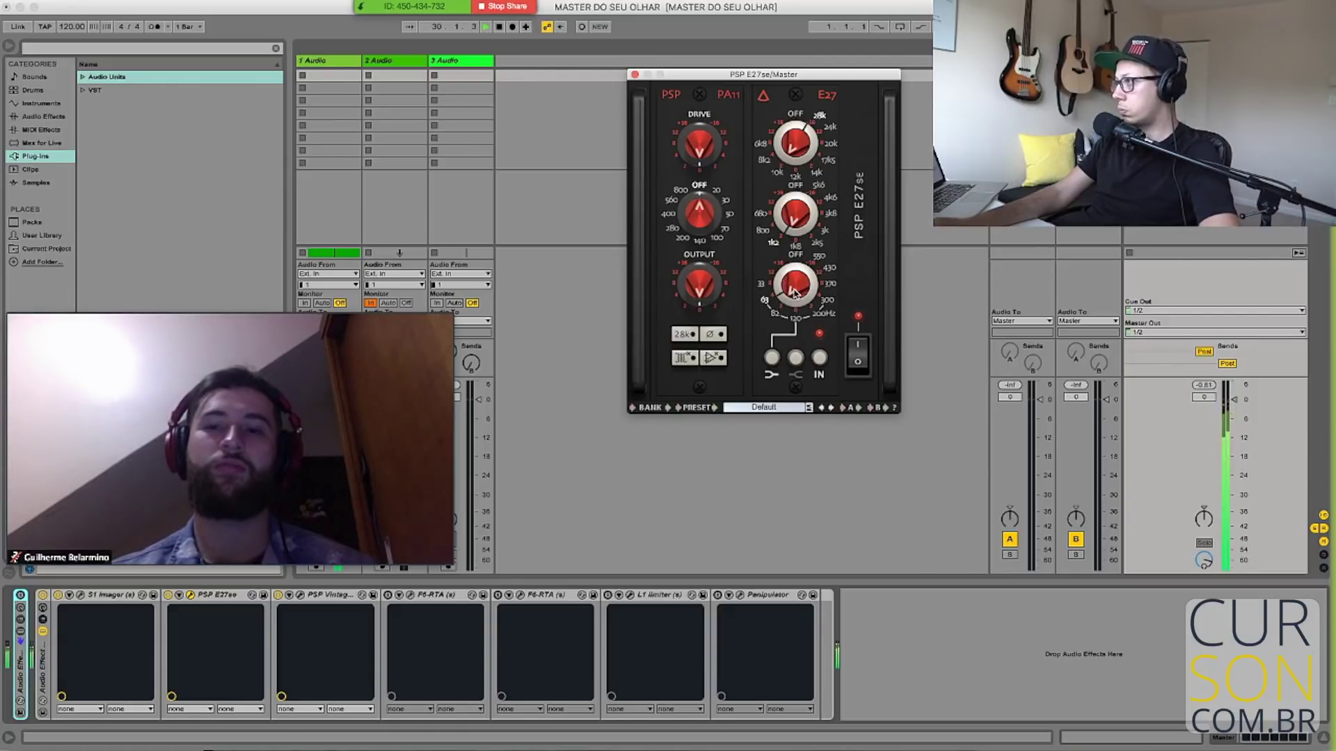
pyautogui.moveTo(794, 296); pyautogui.dragTo(792, 343)
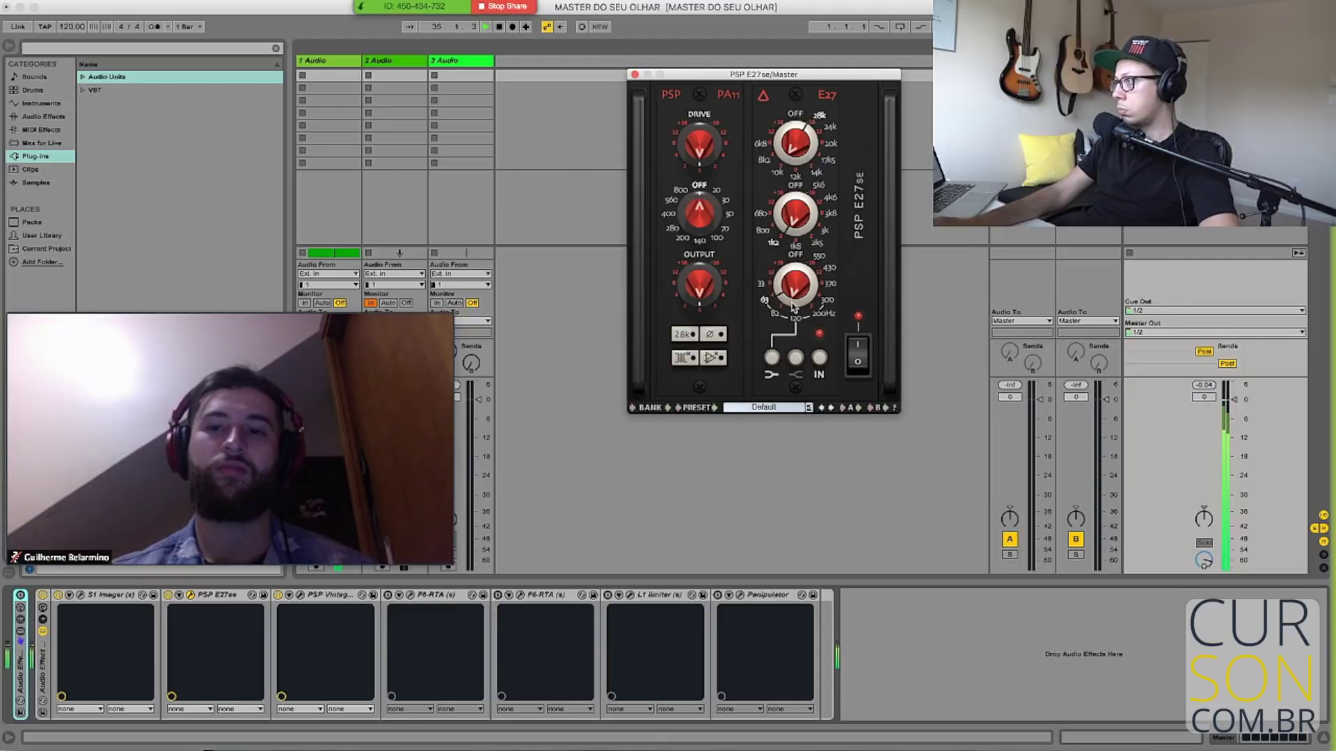
pyautogui.moveTo(796, 286)
pyautogui.mouseDown()
pyautogui.moveTo(802, 268)
pyautogui.moveTo(791, 281)
pyautogui.mouseUp()
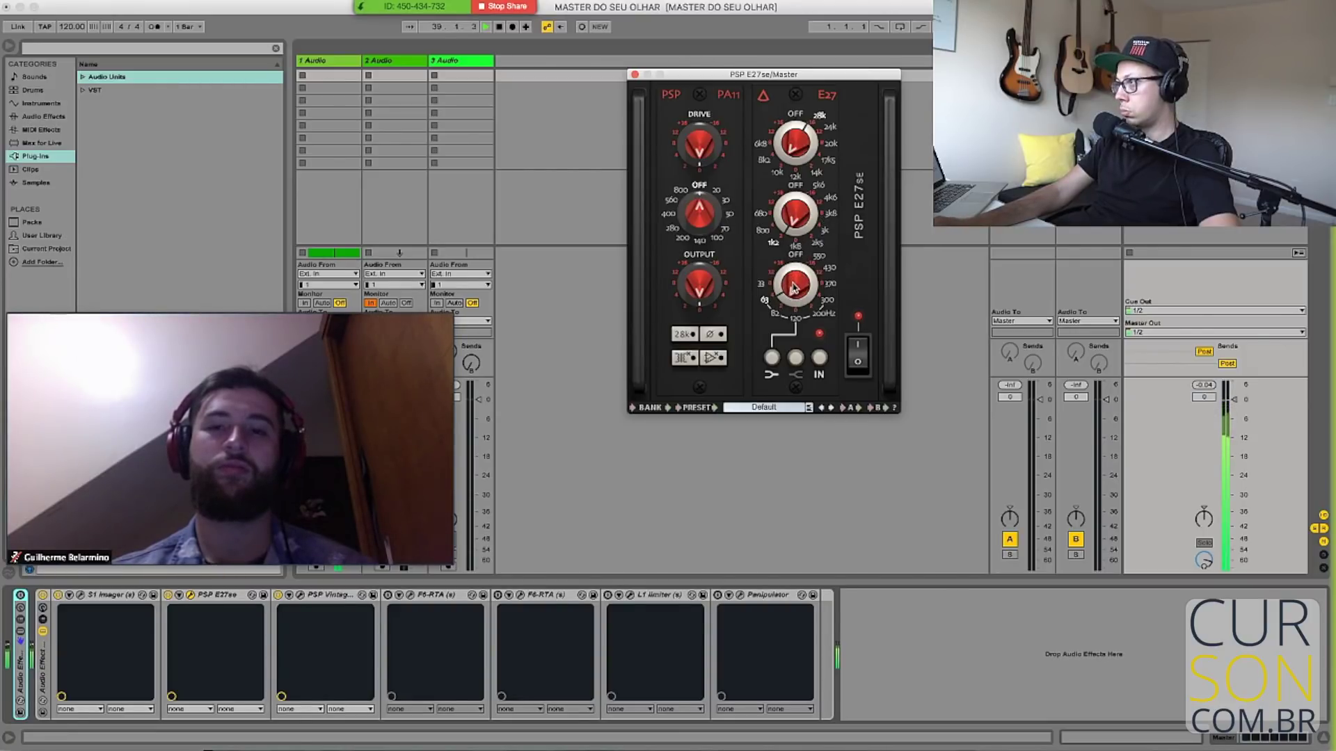
pyautogui.click(859, 360)
pyautogui.click(859, 360)
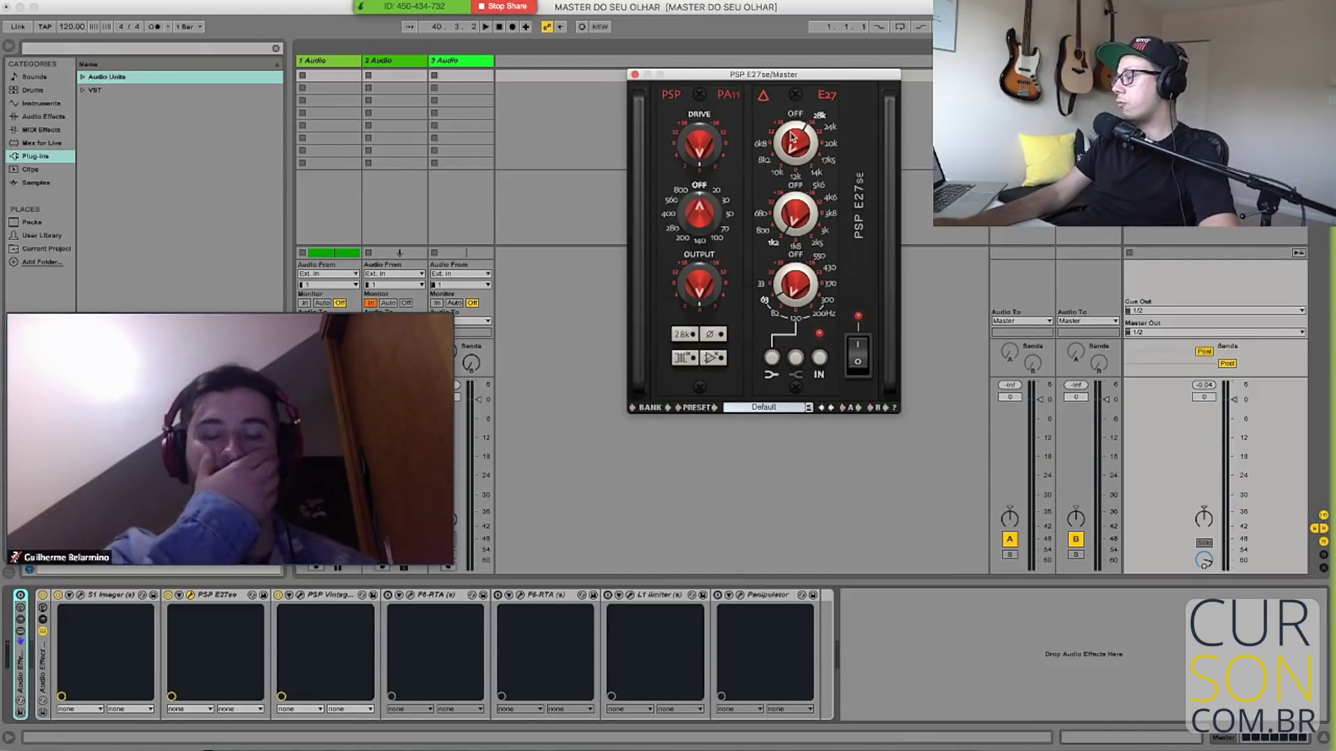
# Close the PSP E27se window and open the second F6-RTA plug-in from the Master's effect chain in its place
pyautogui.click(634, 75)
pyautogui.click(544, 597)
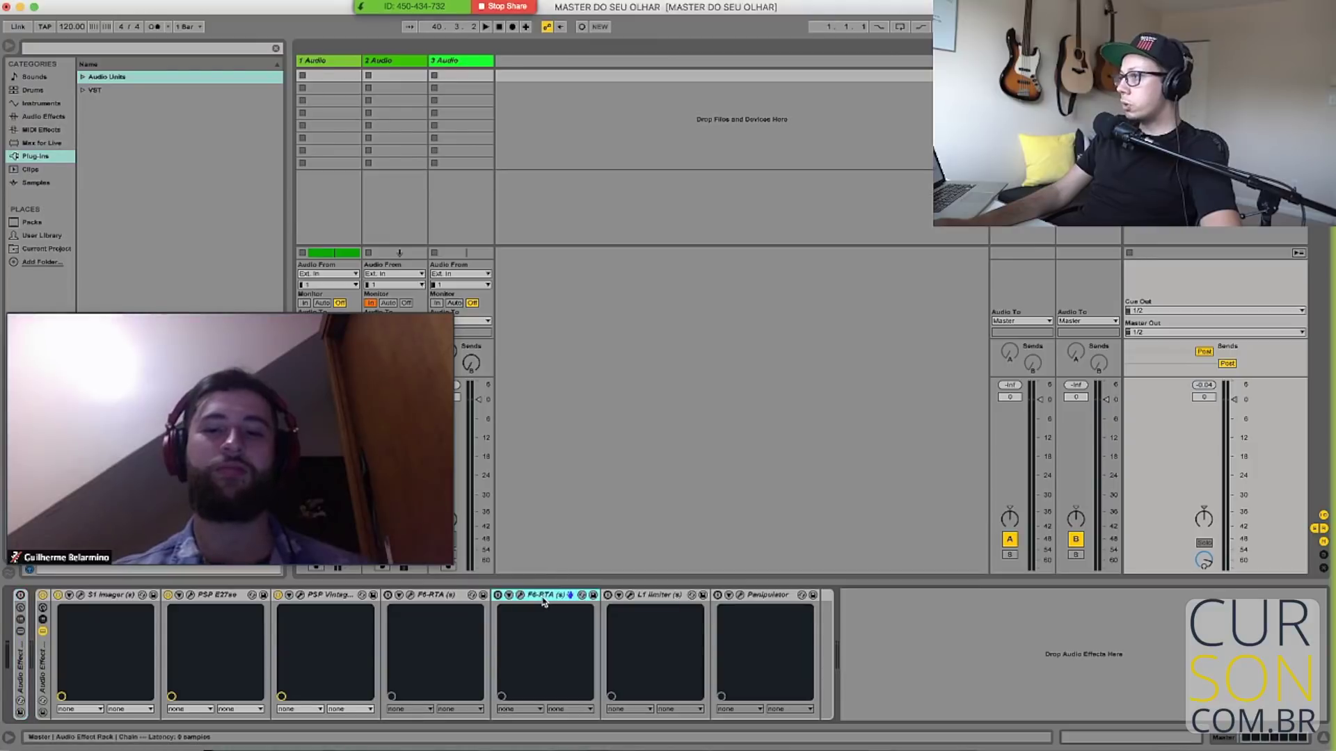
pyautogui.click(410, 597)
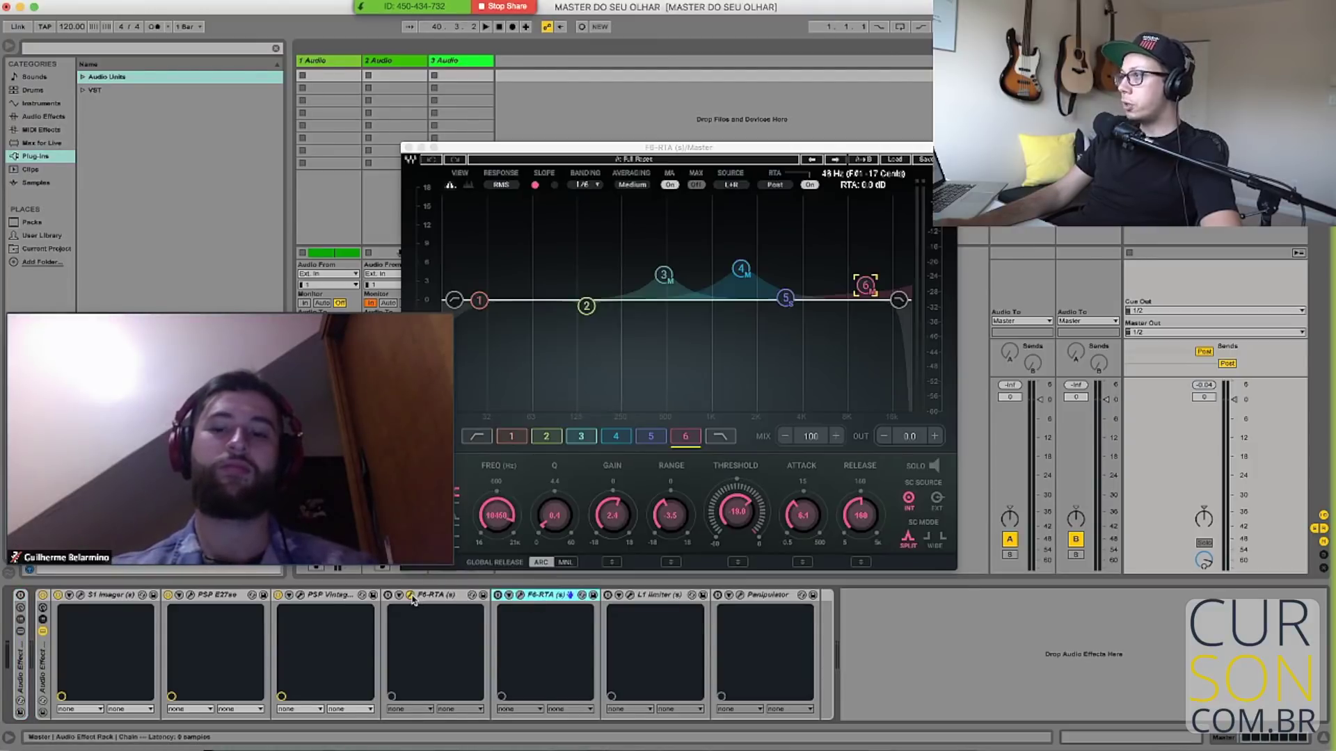
pyautogui.click(411, 596)
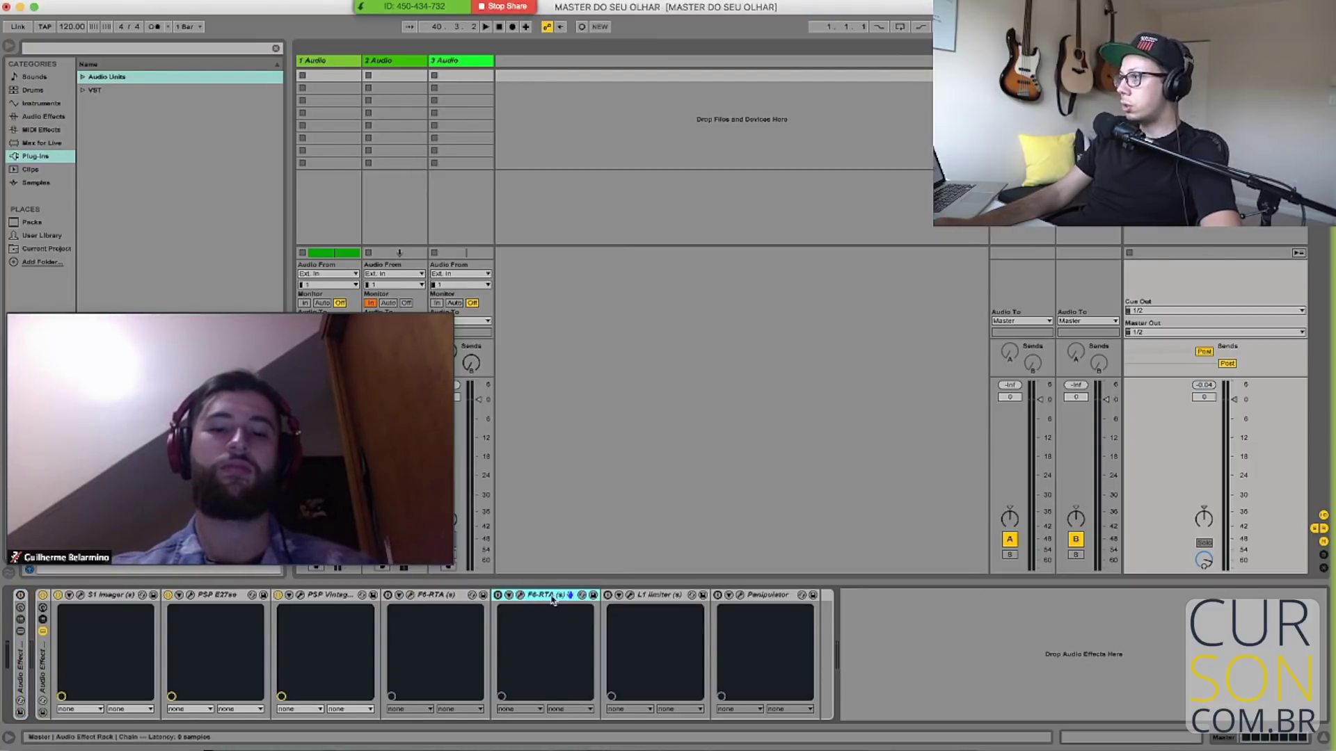
pyautogui.click(521, 597)
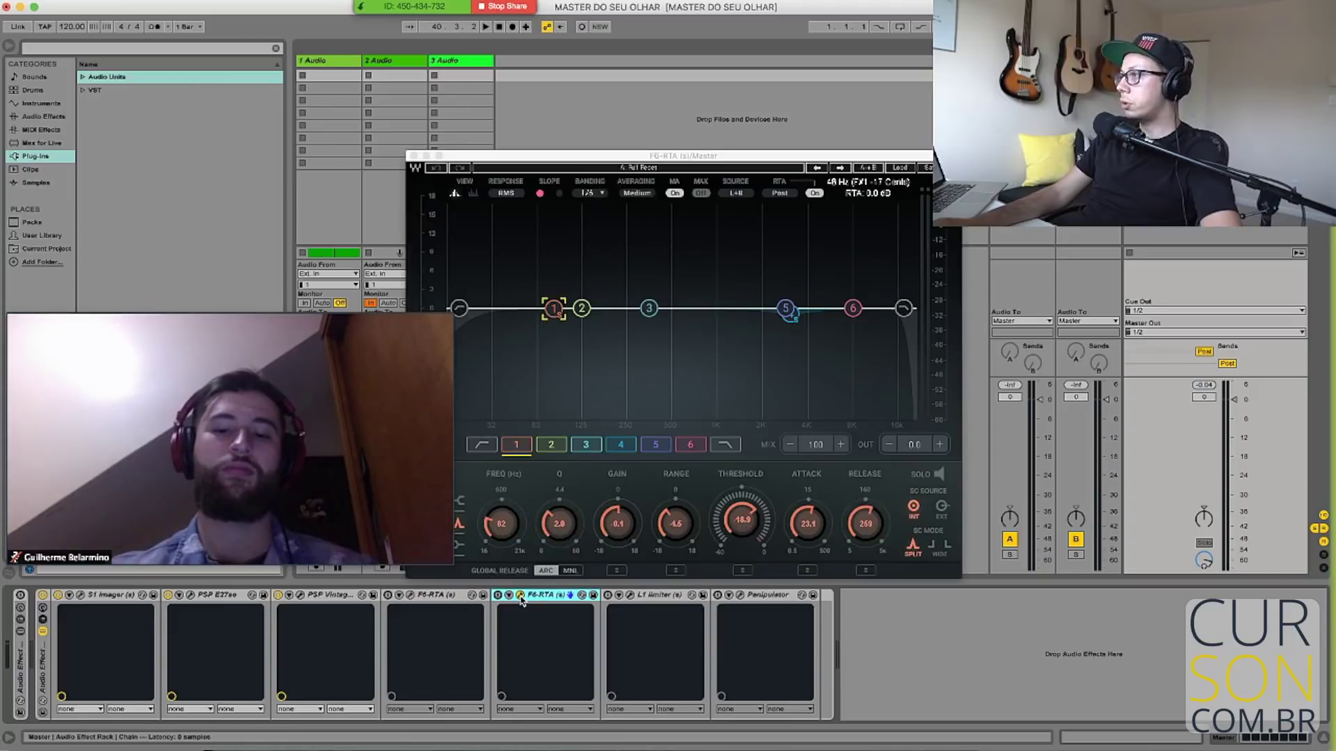
pyautogui.moveTo(667, 157); pyautogui.dragTo(810, 109)
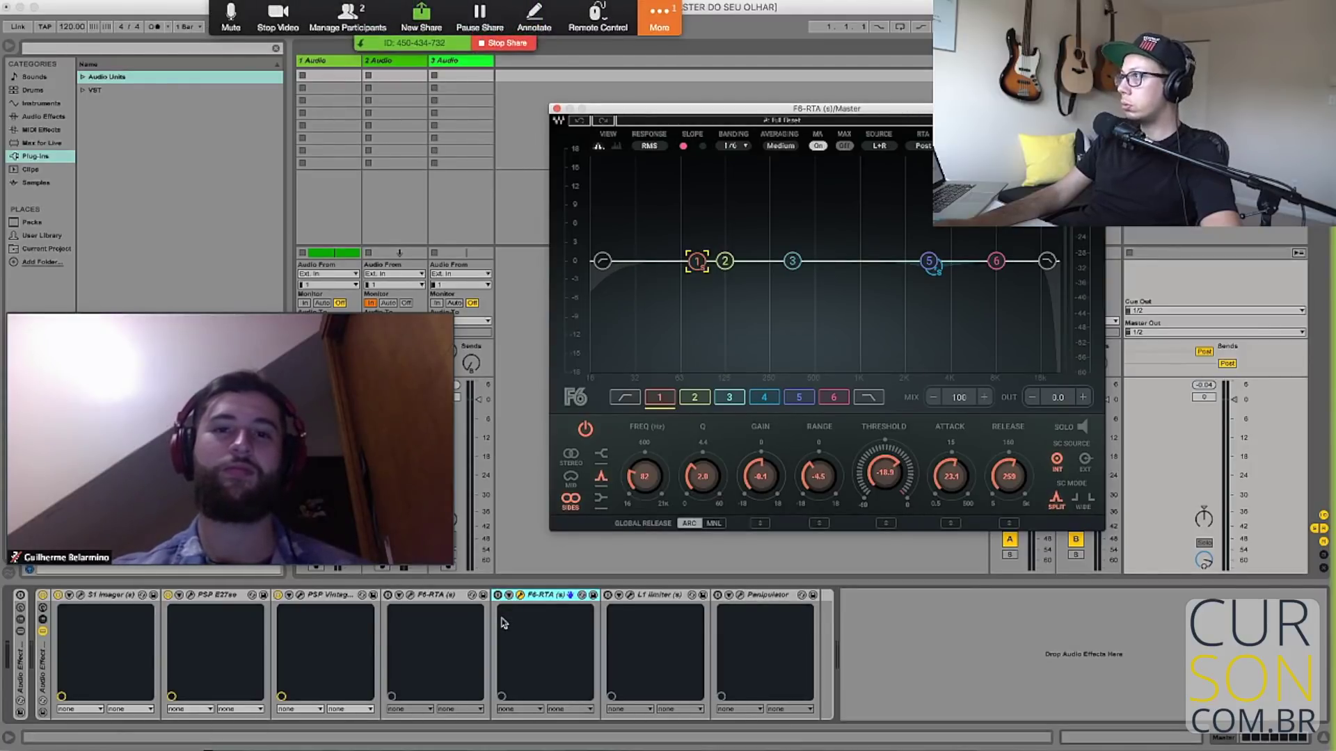
pyautogui.click(659, 25)
pyautogui.click(342, 180)
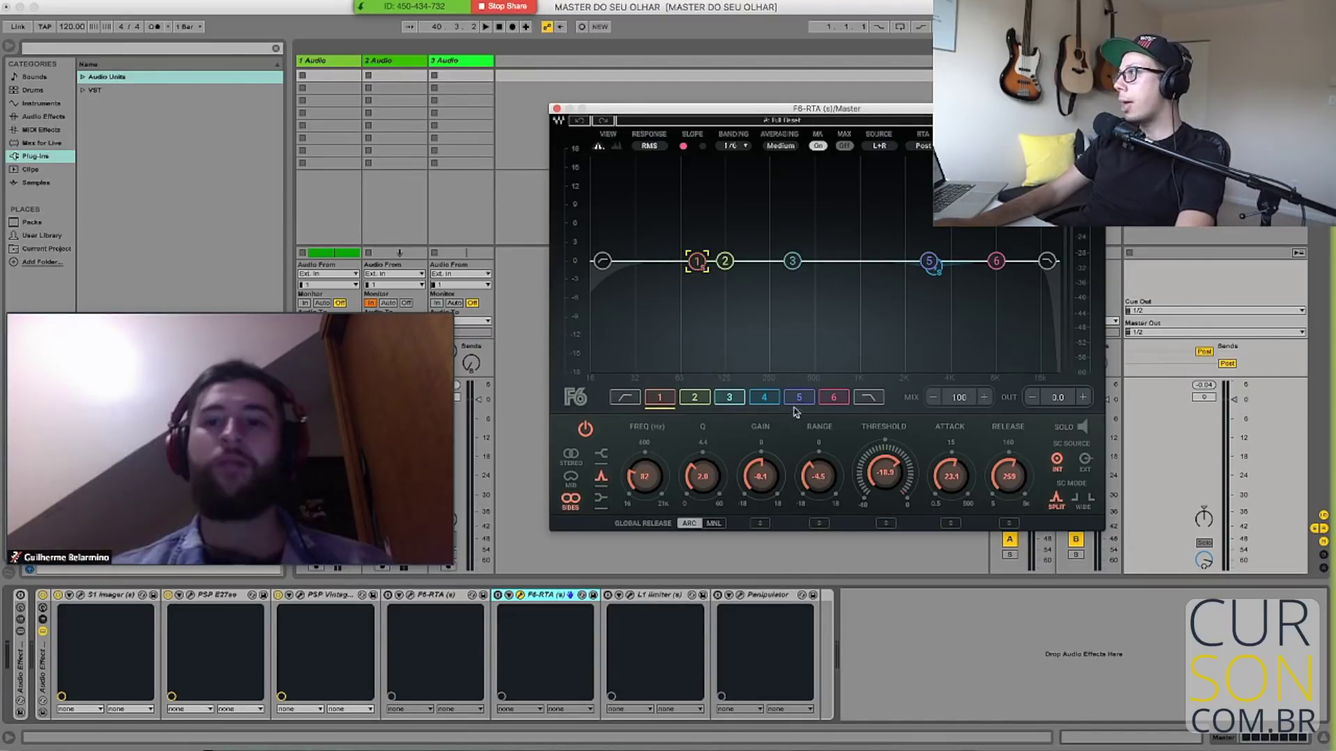
# Activate the second F6-RTA in the Master rack and briefly play the song through it
pyautogui.click(501, 598)
pyautogui.press('space')
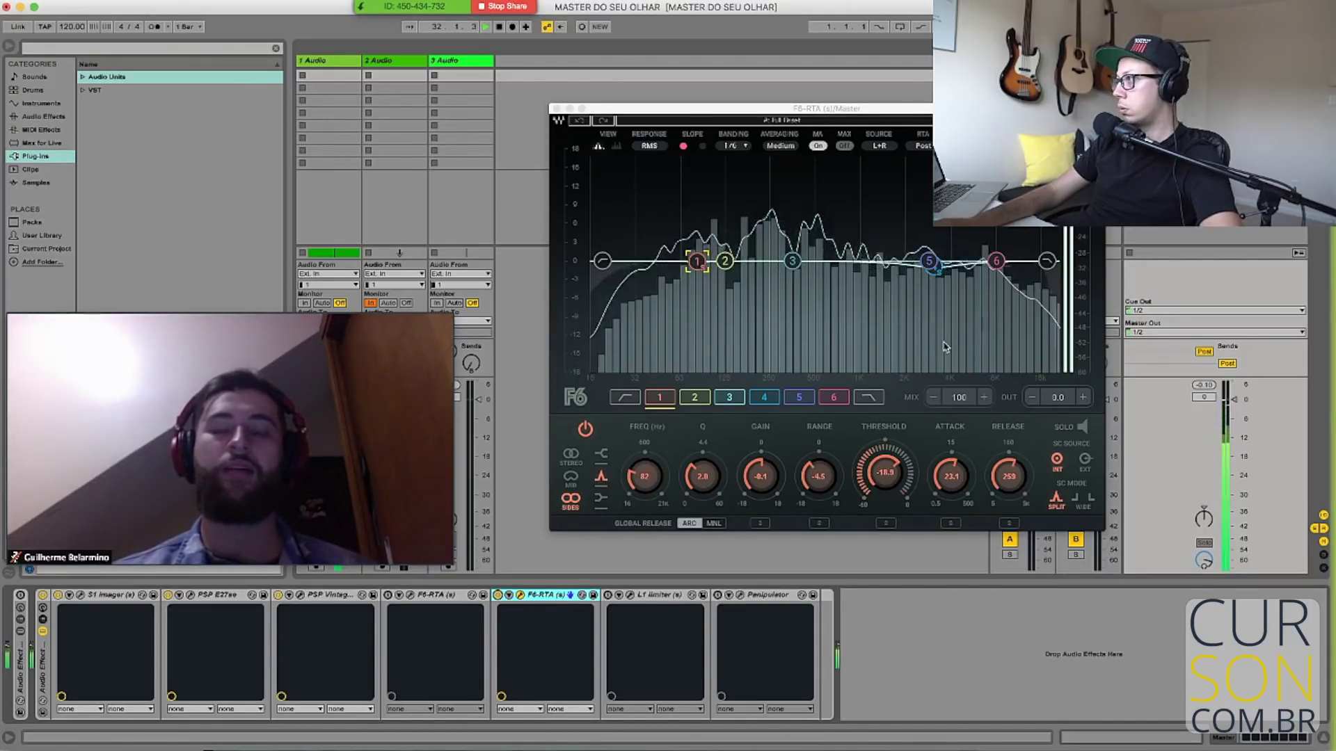
pyautogui.press('space')
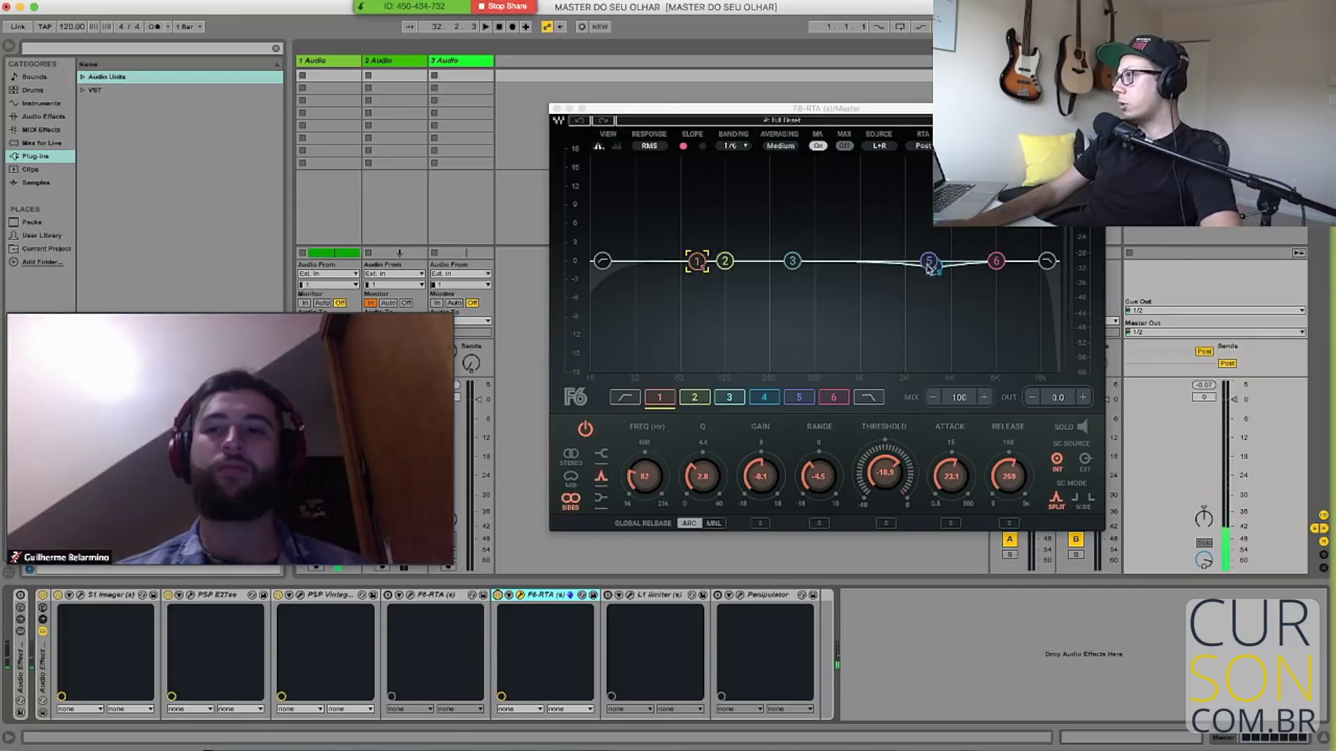
# Select band 4 of the second F6-RTA and play the song to examine how the band's dynamic cut responds
pyautogui.click(936, 277)
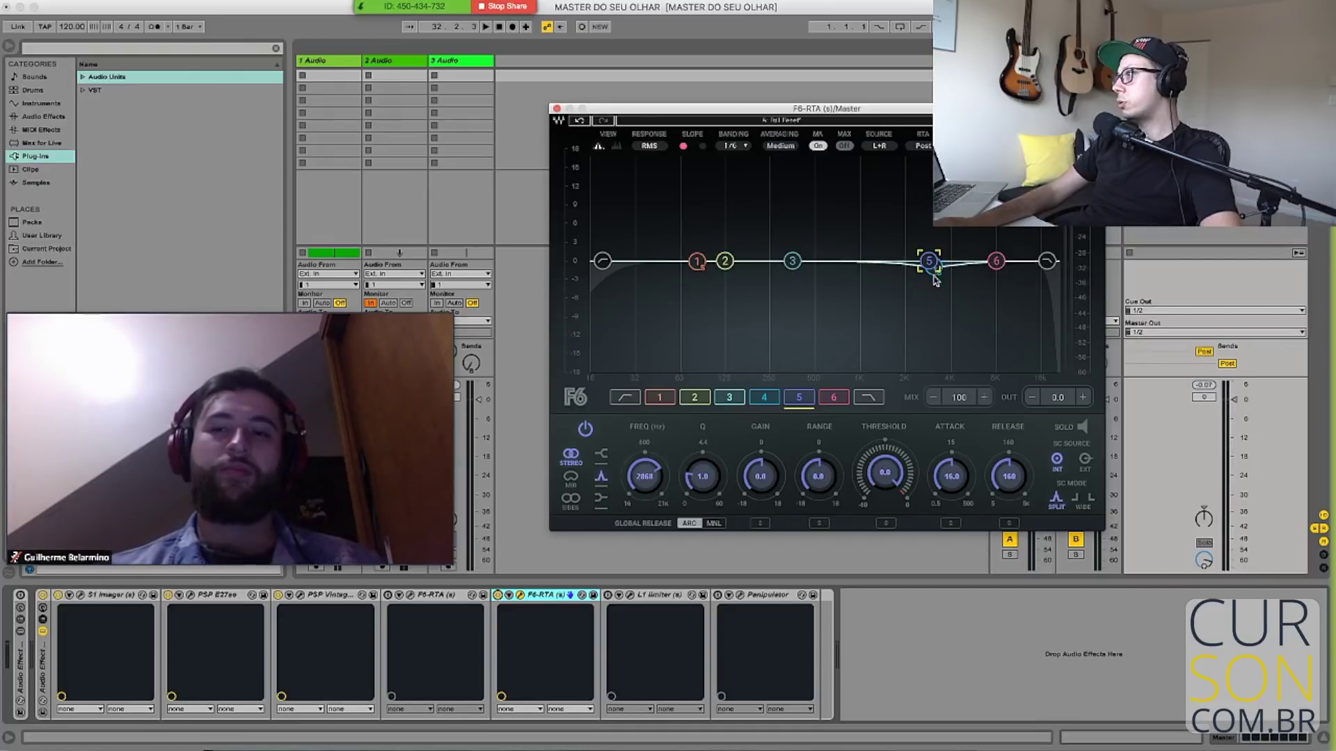
pyautogui.click(934, 275)
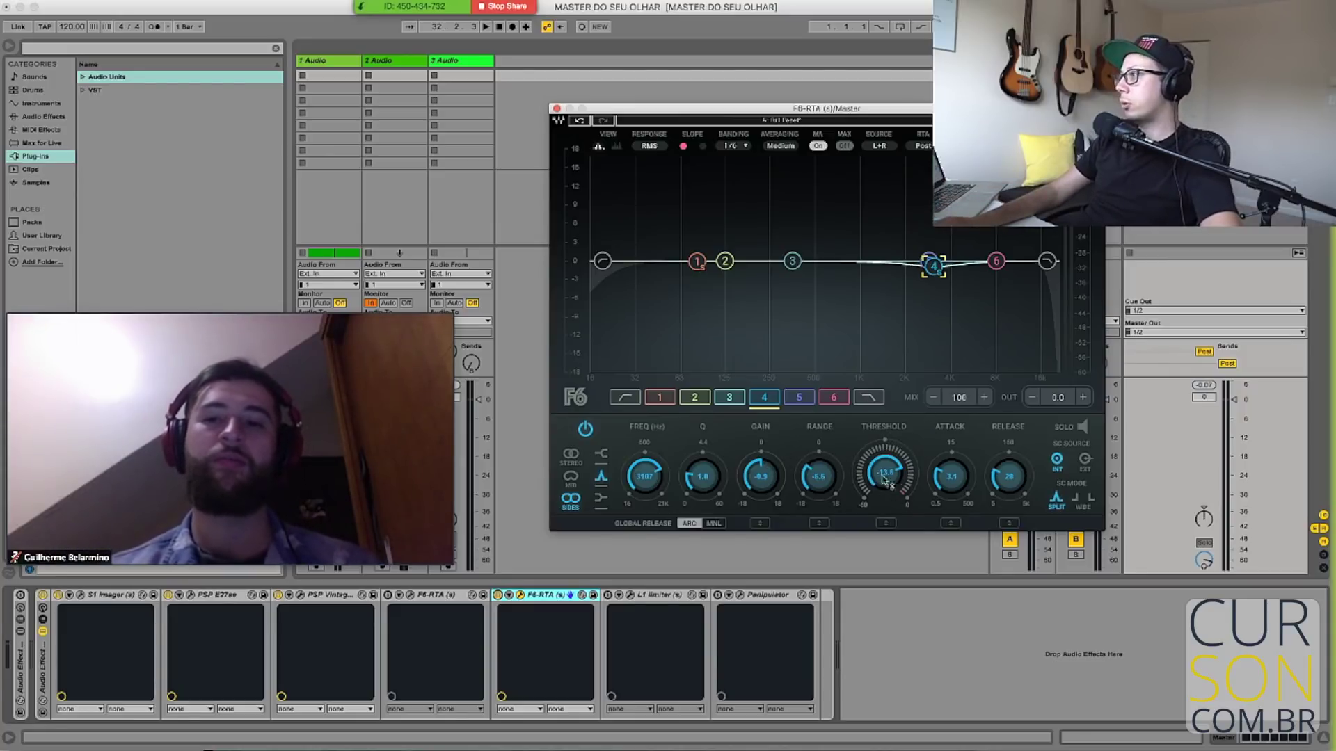
pyautogui.press('space')
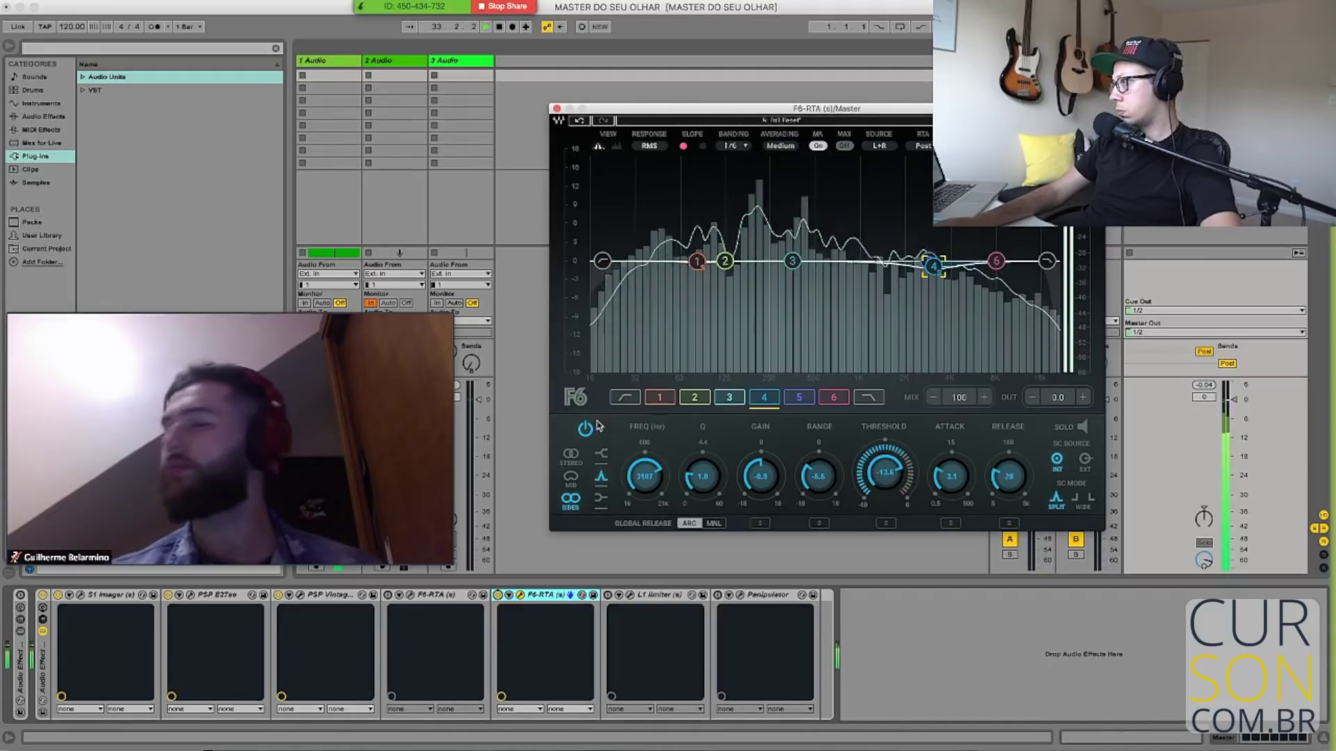
pyautogui.press('space')
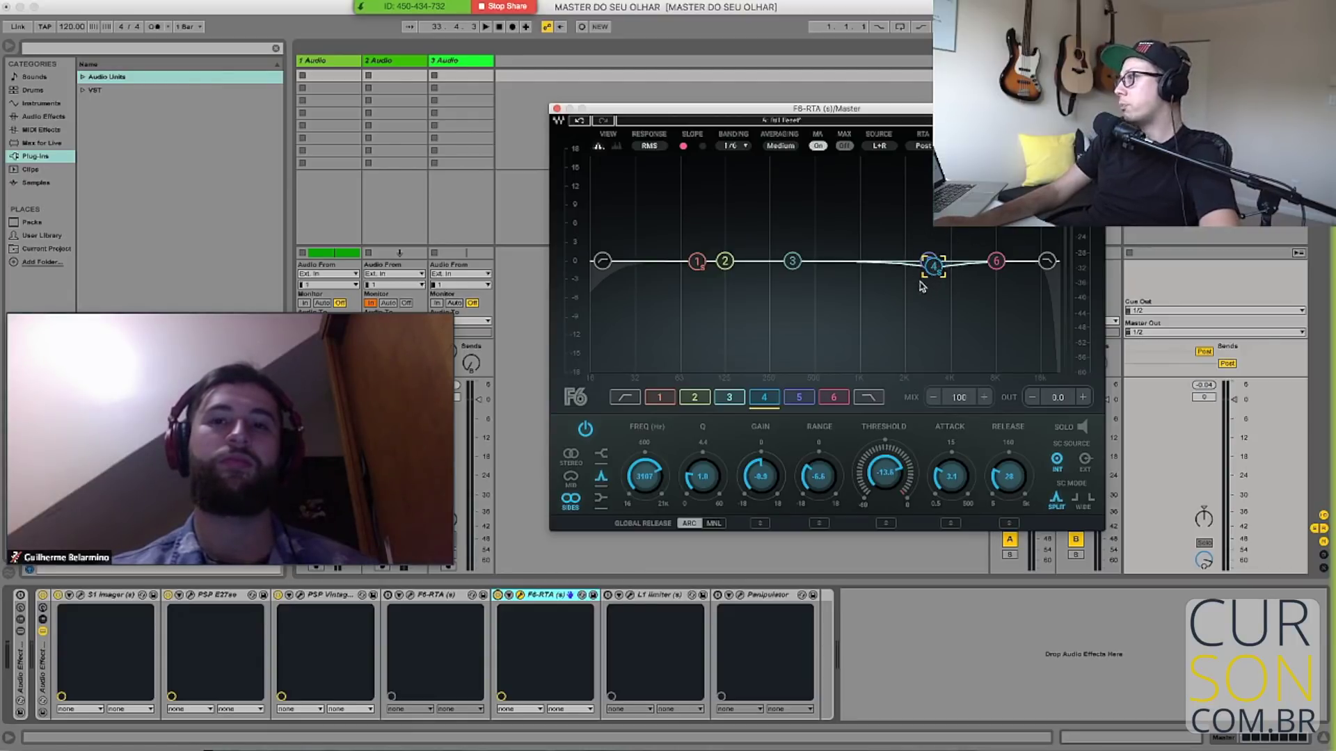
# Switch F6-RTA's band 4 through the Mid and Stereo modes and return it to Sides
pyautogui.click(572, 476)
pyautogui.click(571, 454)
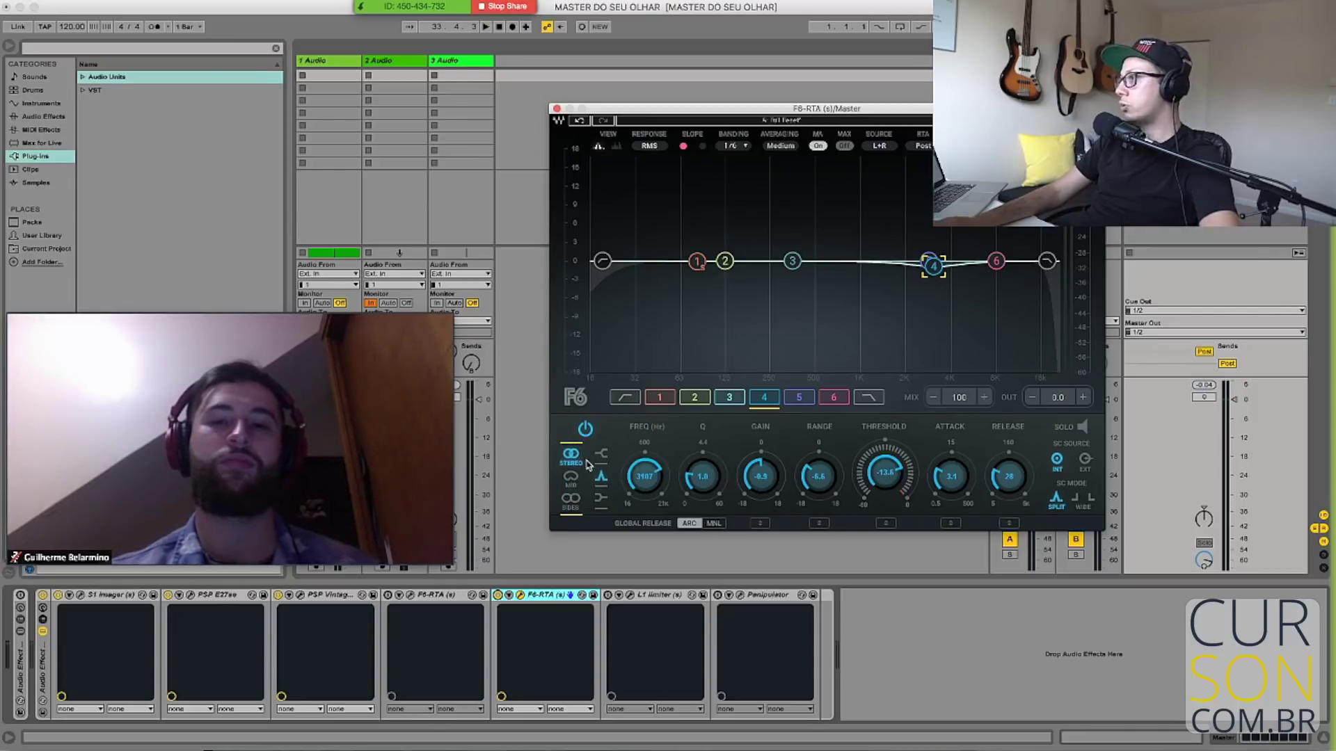
pyautogui.click(572, 478)
pyautogui.click(572, 498)
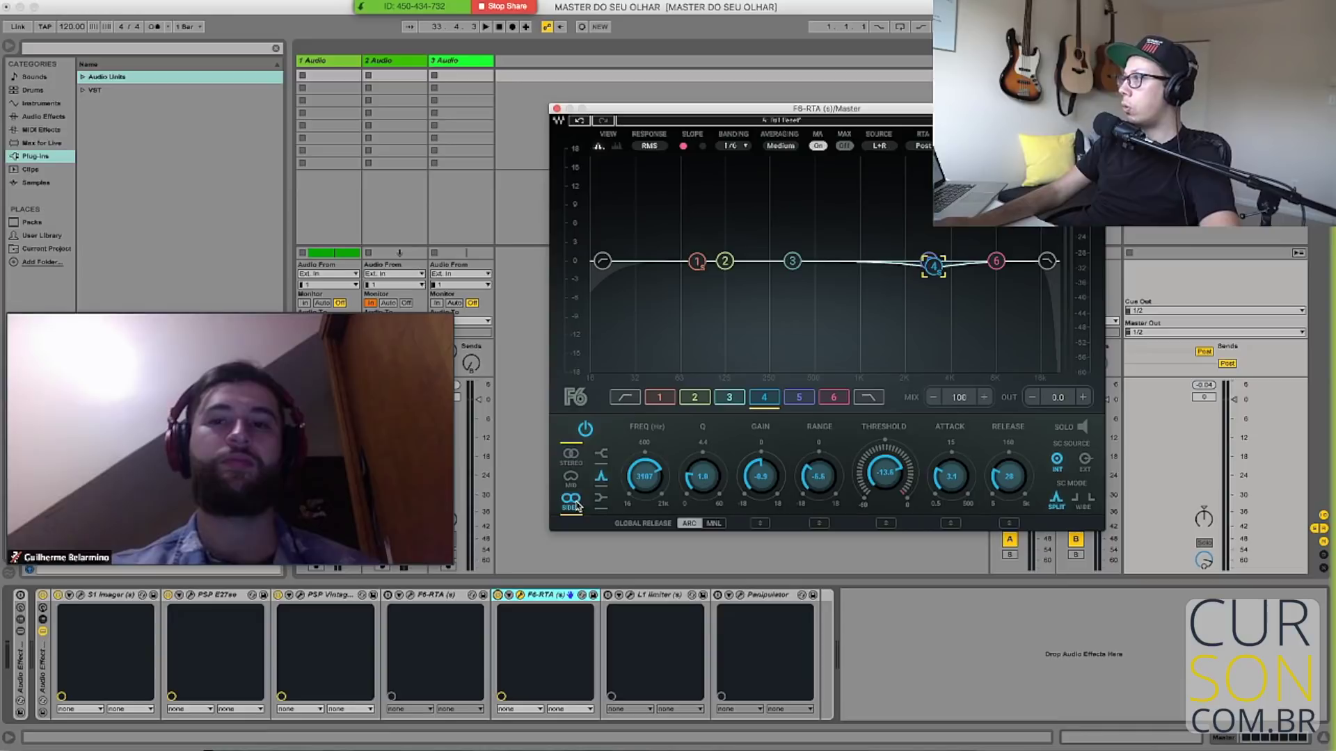
# Play the song with F6-RTA's band 4 soloed, switch the solo off, and stop playback
pyautogui.press('space')
pyautogui.click(1080, 427)
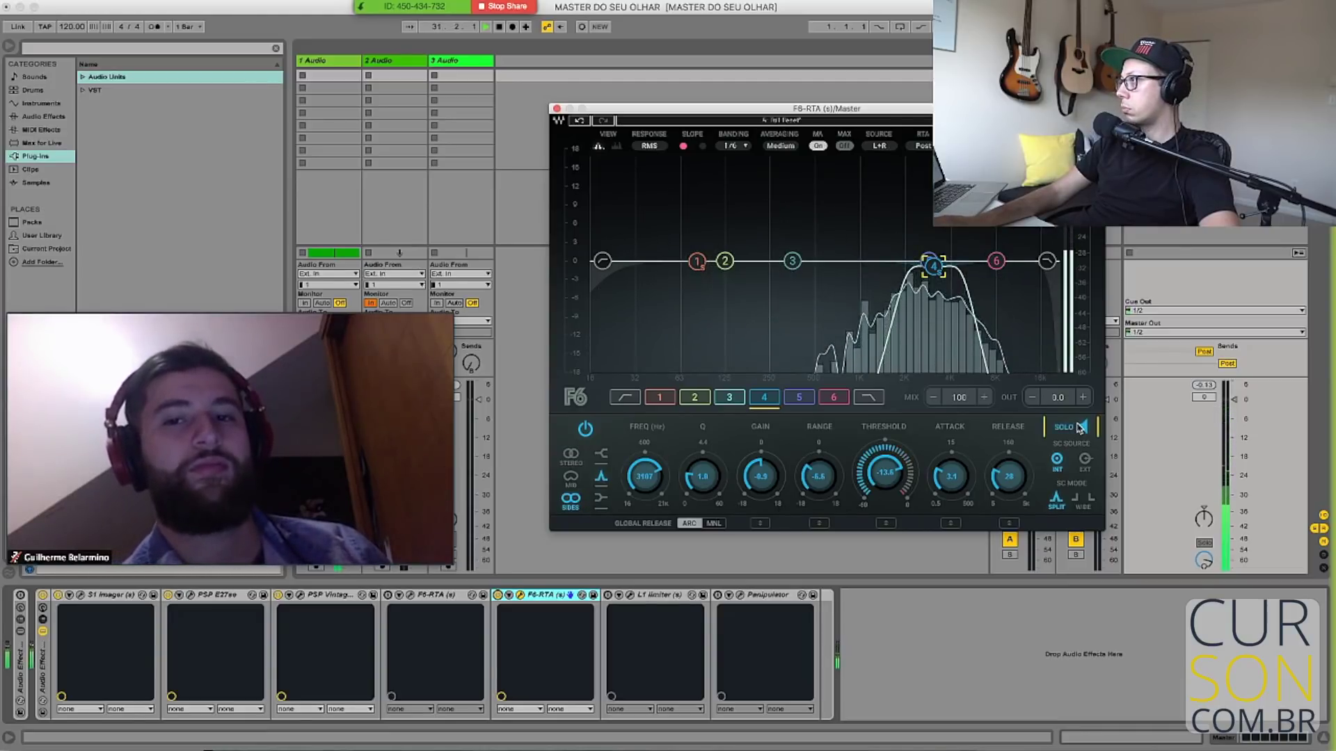
pyautogui.click(1079, 428)
pyautogui.press('space')
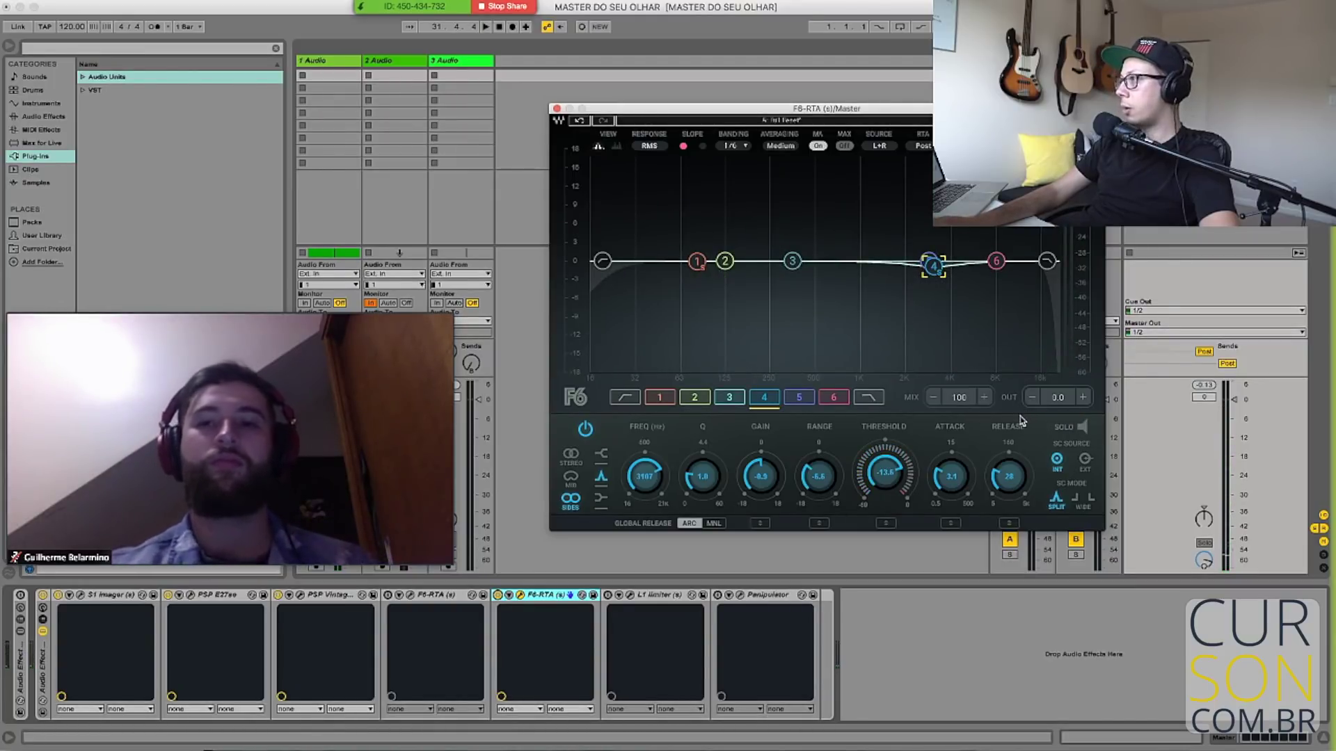
# Play the song briefly through the second F6-RTA, and select band 1 to examine its dynamic settings
pyautogui.press('space')
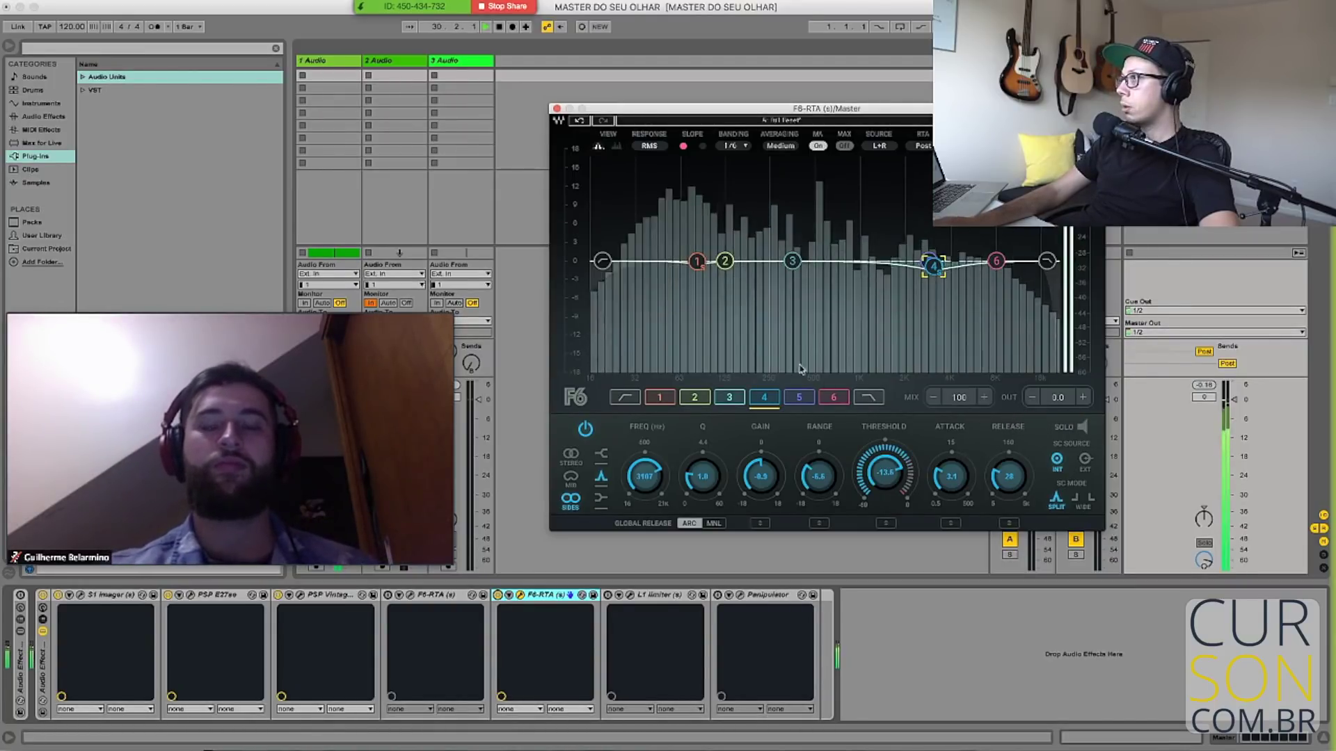
pyautogui.press('space')
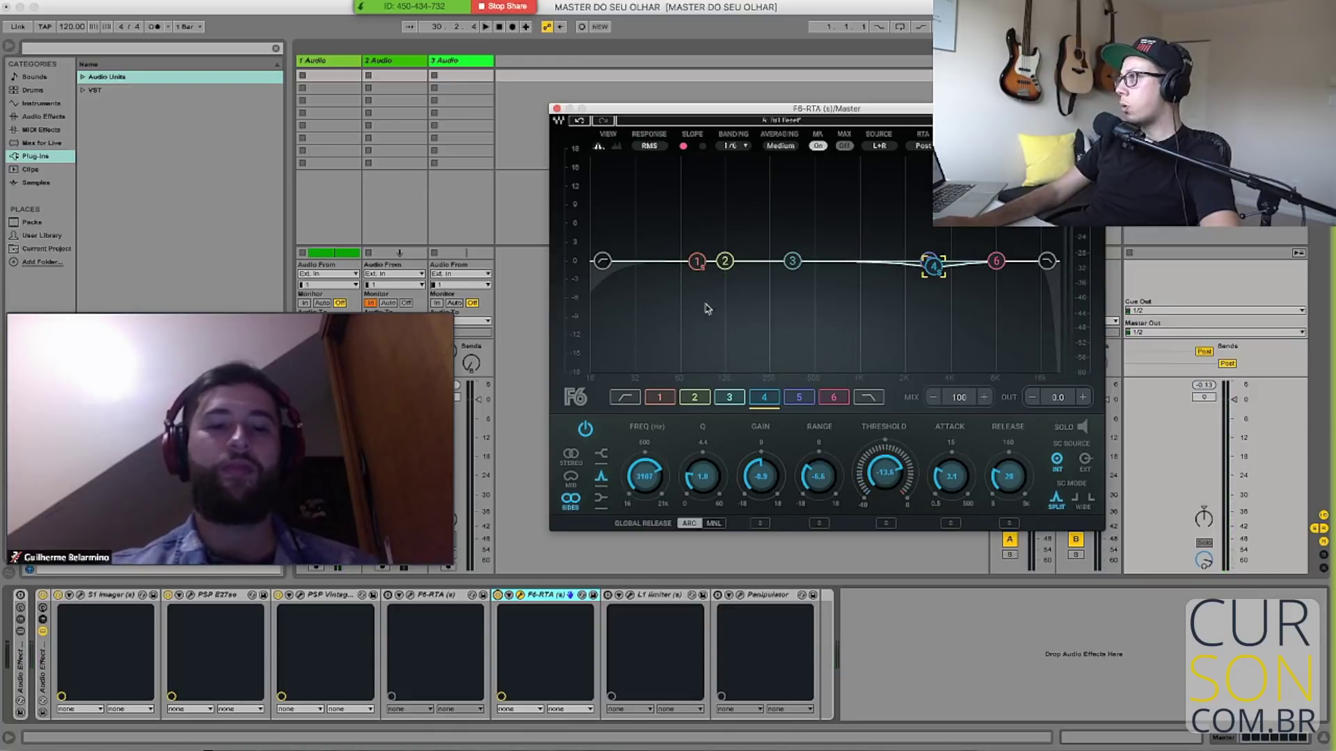
pyautogui.click(697, 263)
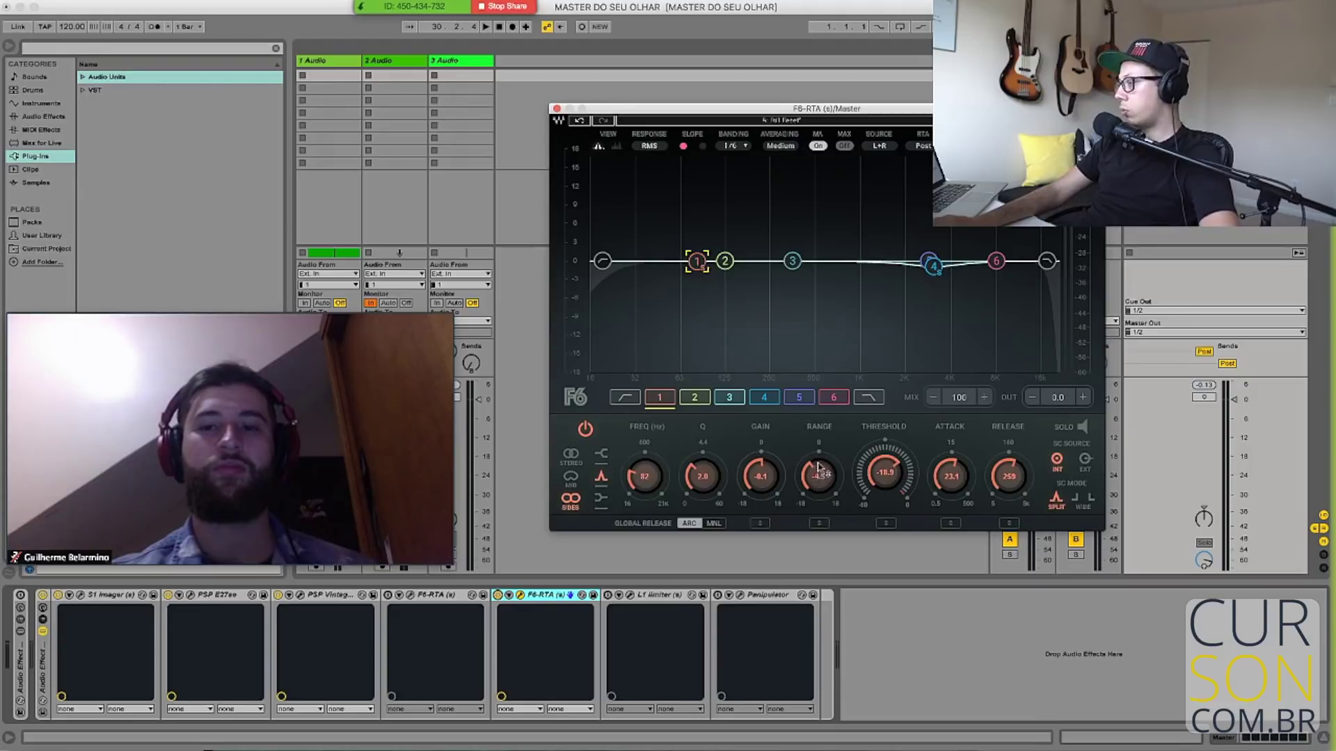
pyautogui.click(865, 470)
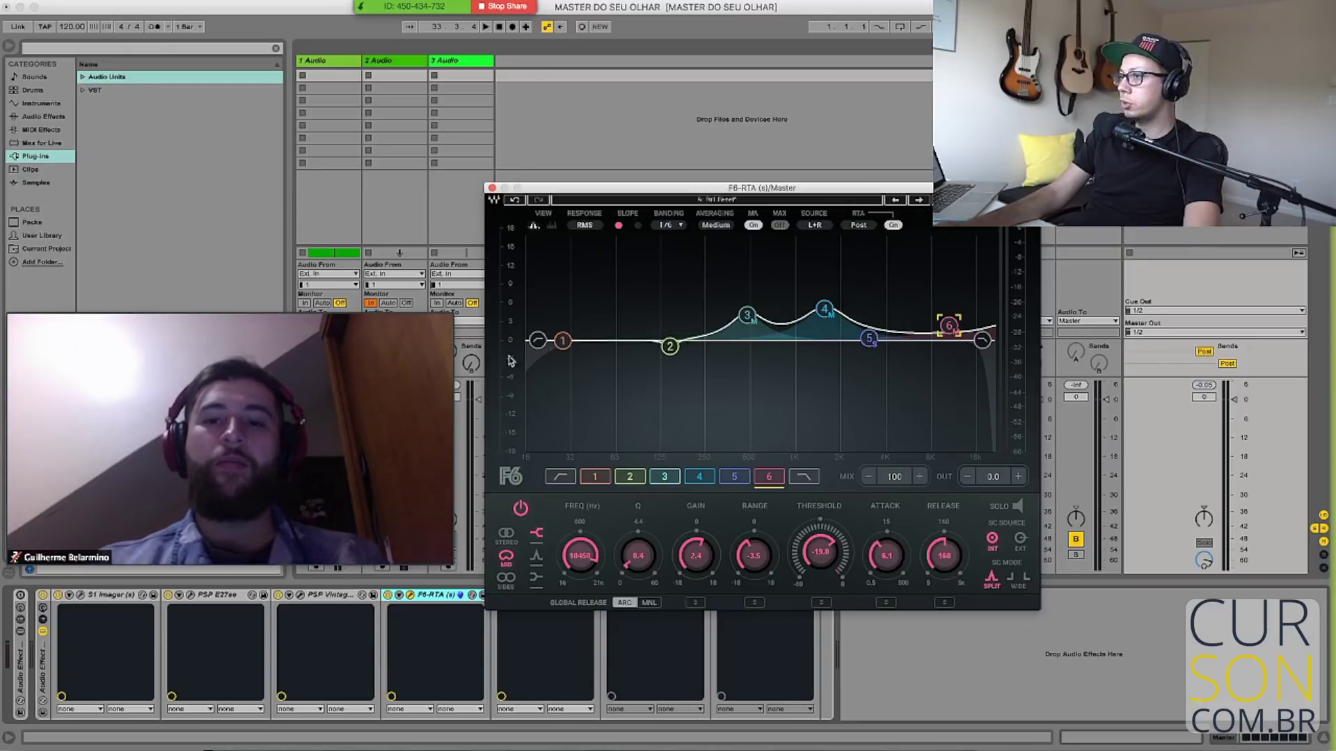
# Play the song through the first F6-RTA, comparing band 6 bypassed, active and soloed, and leave it active without solo
pyautogui.press('space')
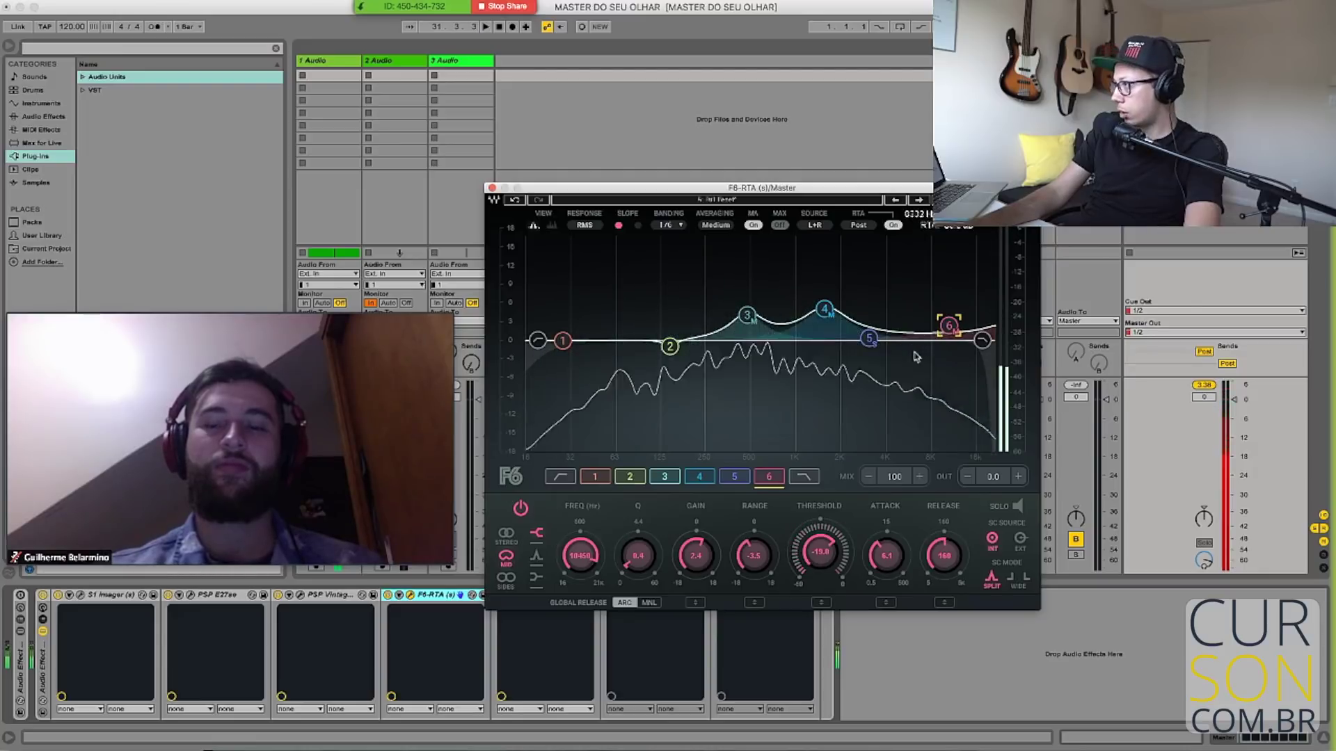
pyautogui.press('space')
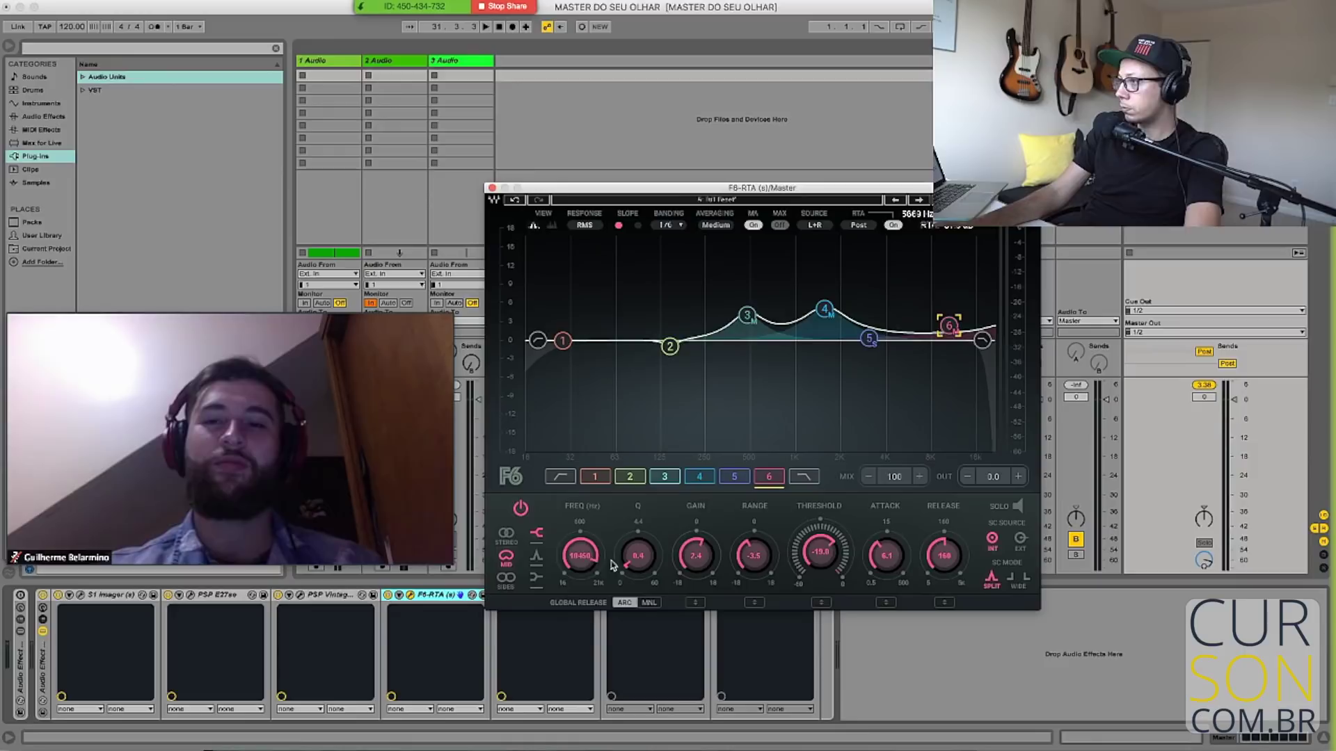
pyautogui.press('space')
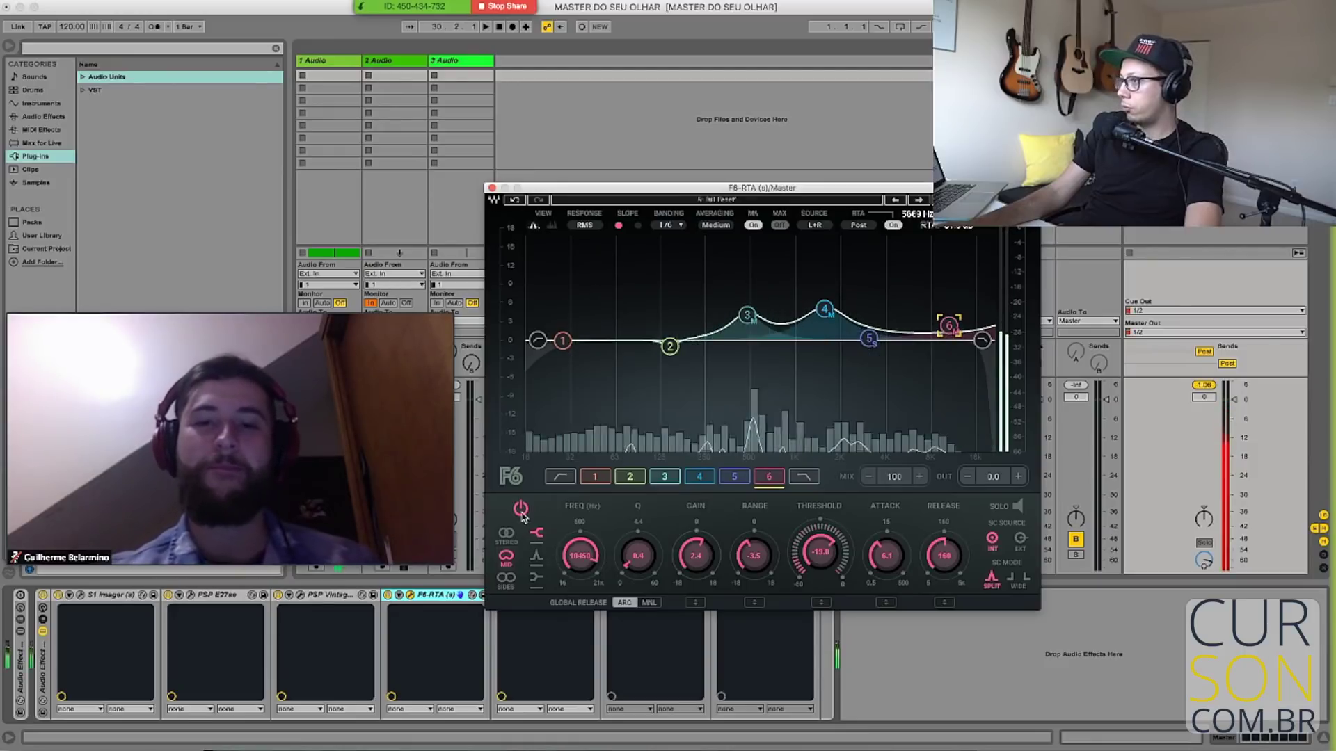
pyautogui.click(521, 510)
pyautogui.click(520, 510)
pyautogui.click(1017, 507)
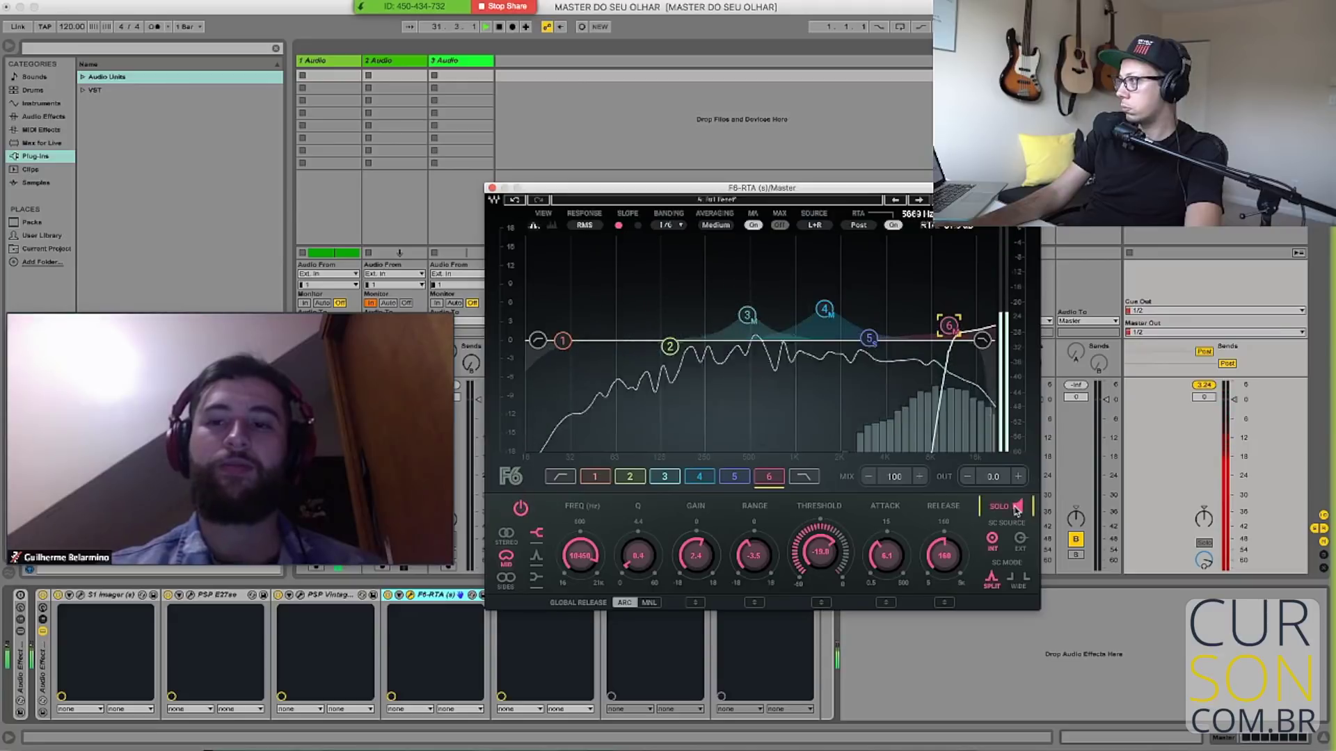
pyautogui.click(1017, 508)
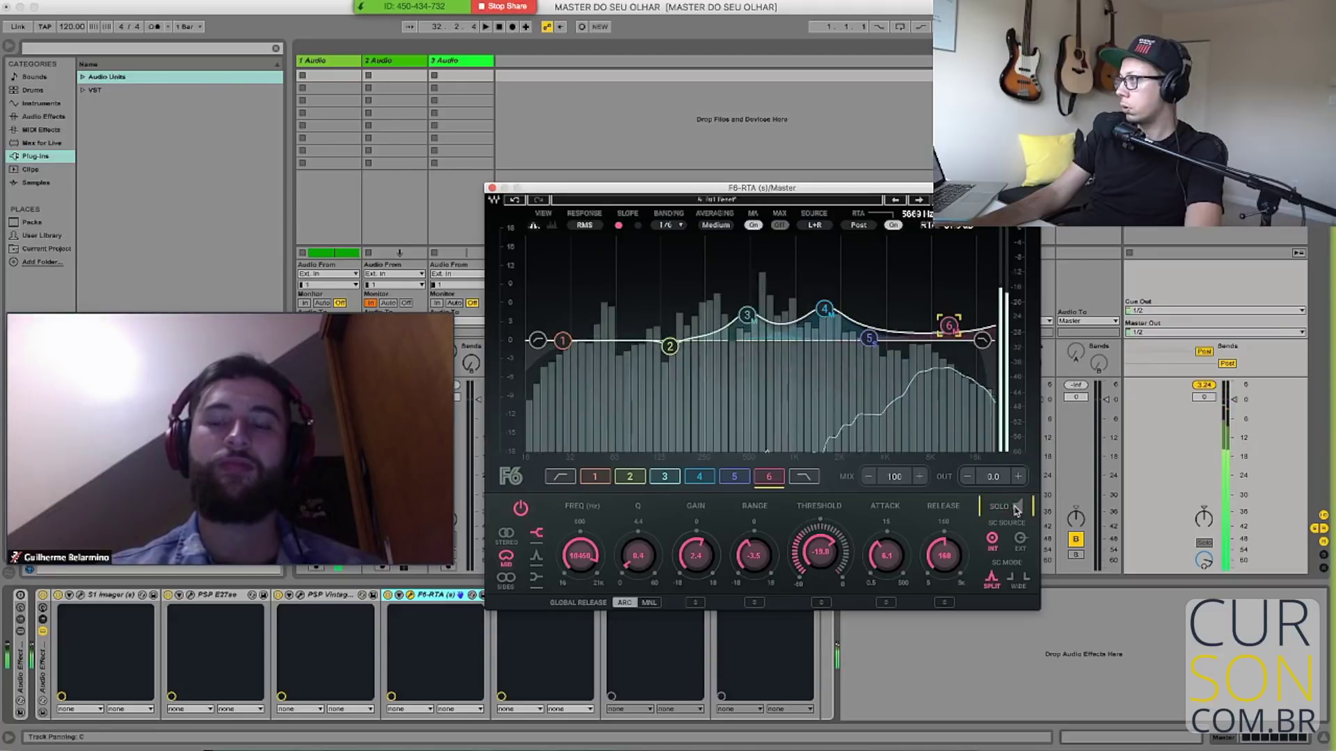
# Select band 4 of the first F6-RTA and play the song to examine how its boost responds
pyautogui.click(699, 477)
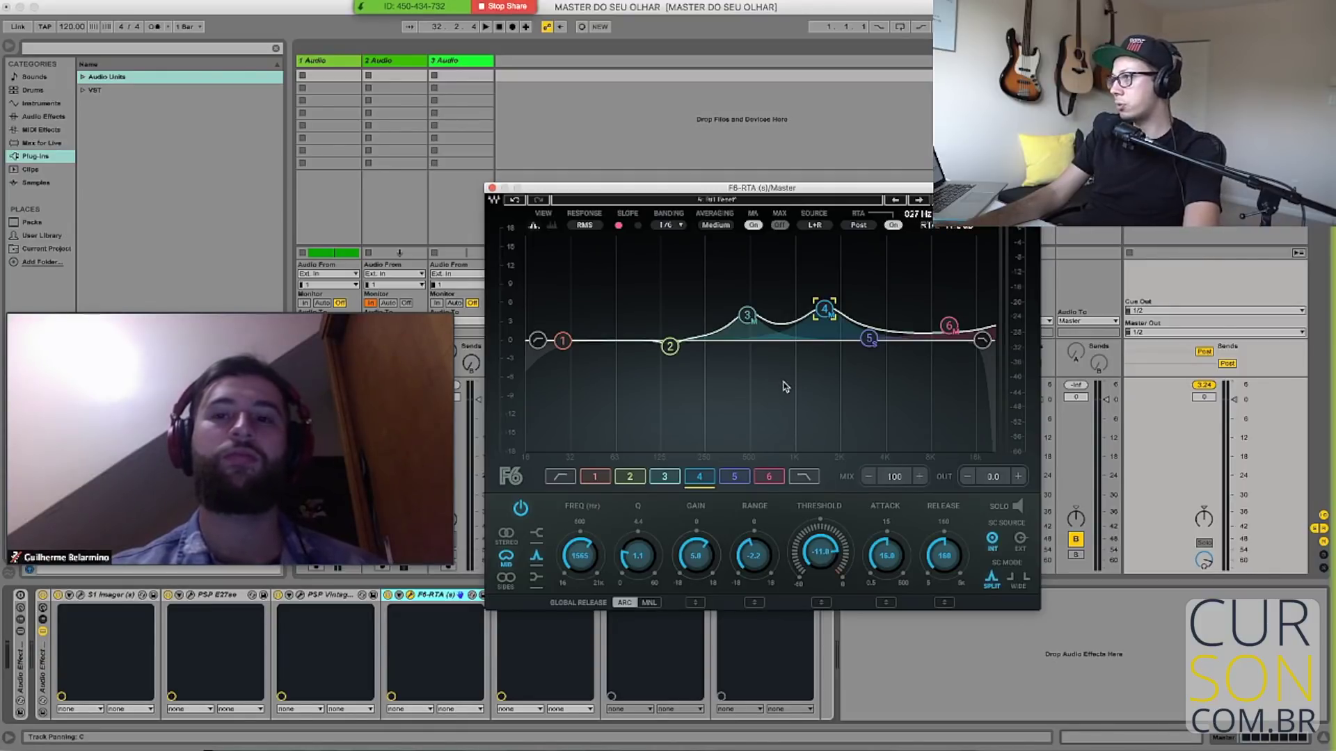
pyautogui.press('space')
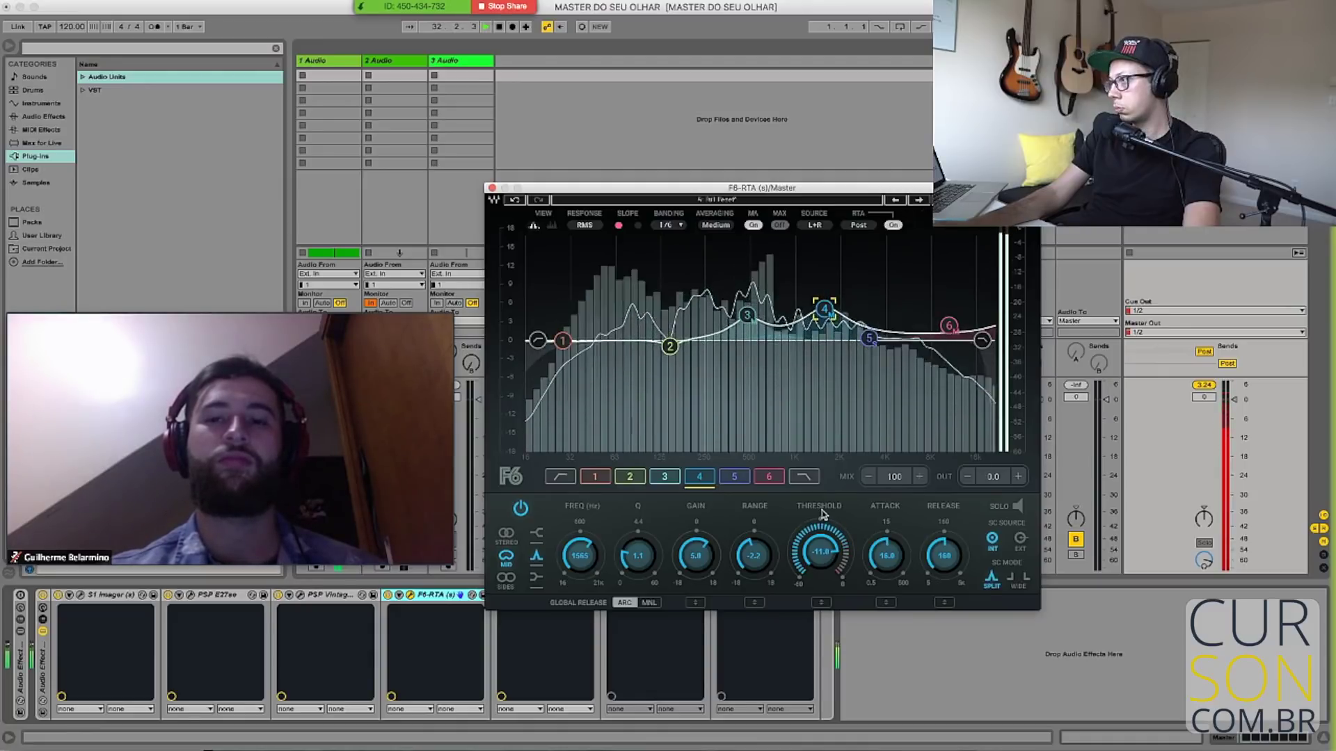
pyautogui.press('space')
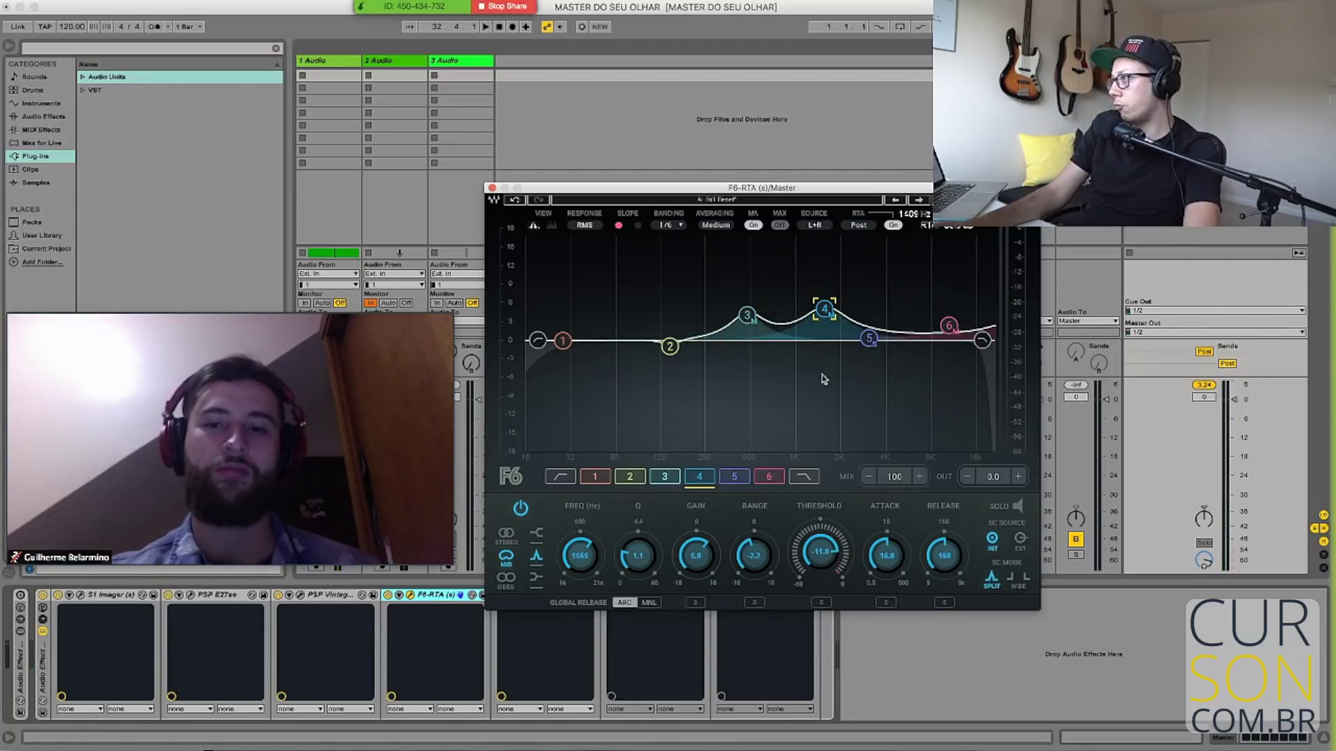
# Replay the song while varying band 4's threshold in the first F6-RTA, and leave the threshold at -11.5
pyautogui.press('space')
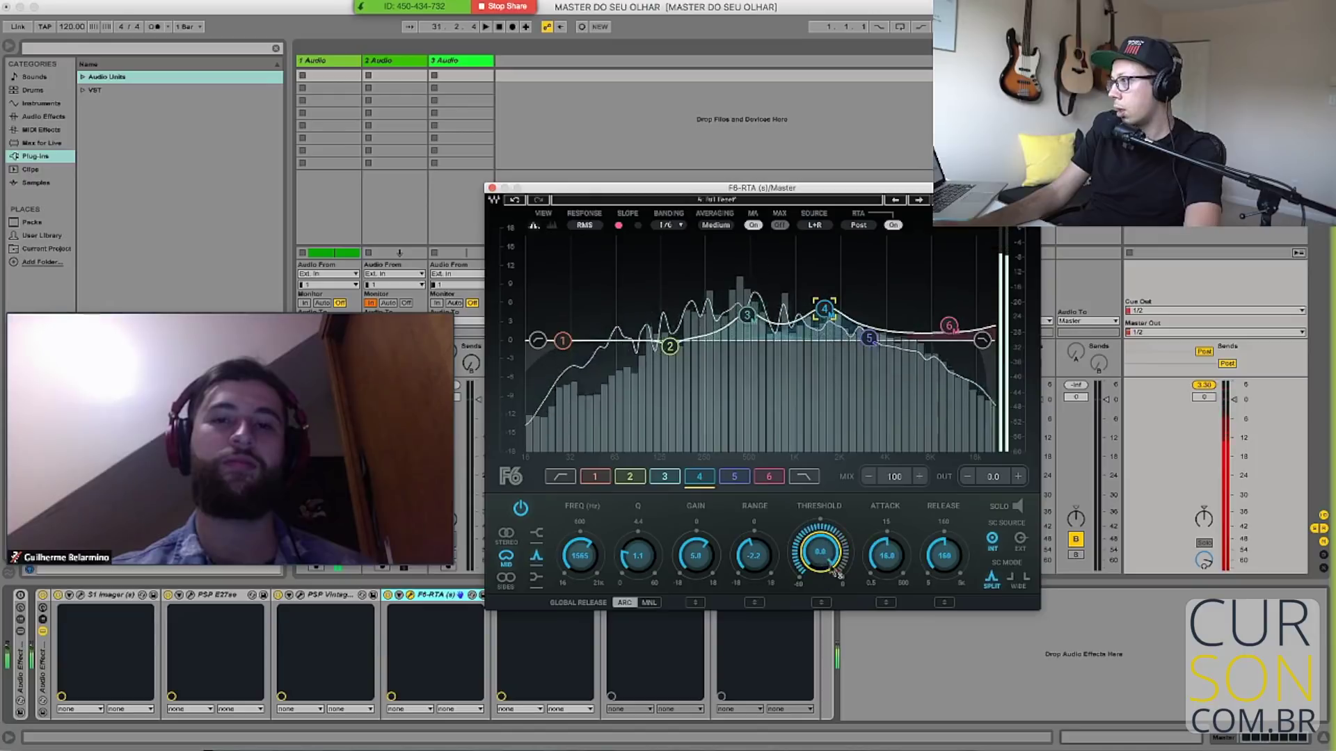
pyautogui.press('space')
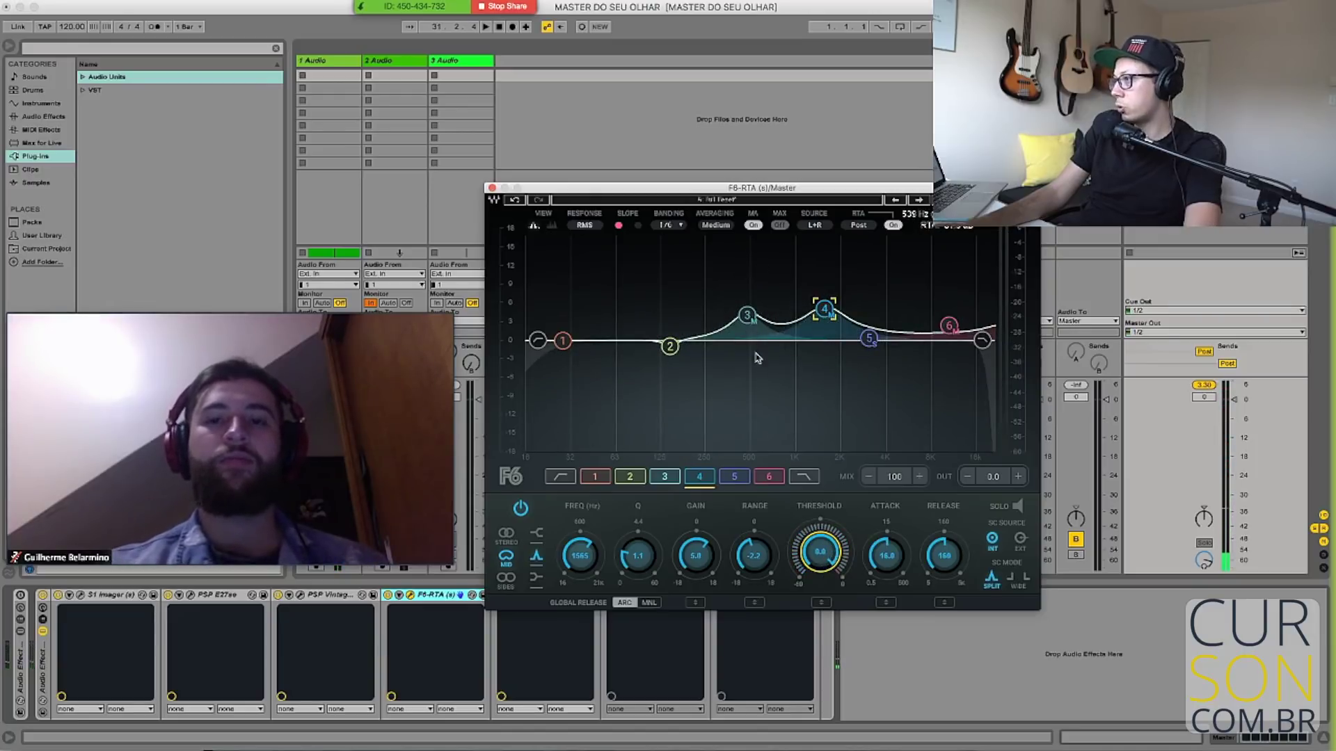
pyautogui.press('space')
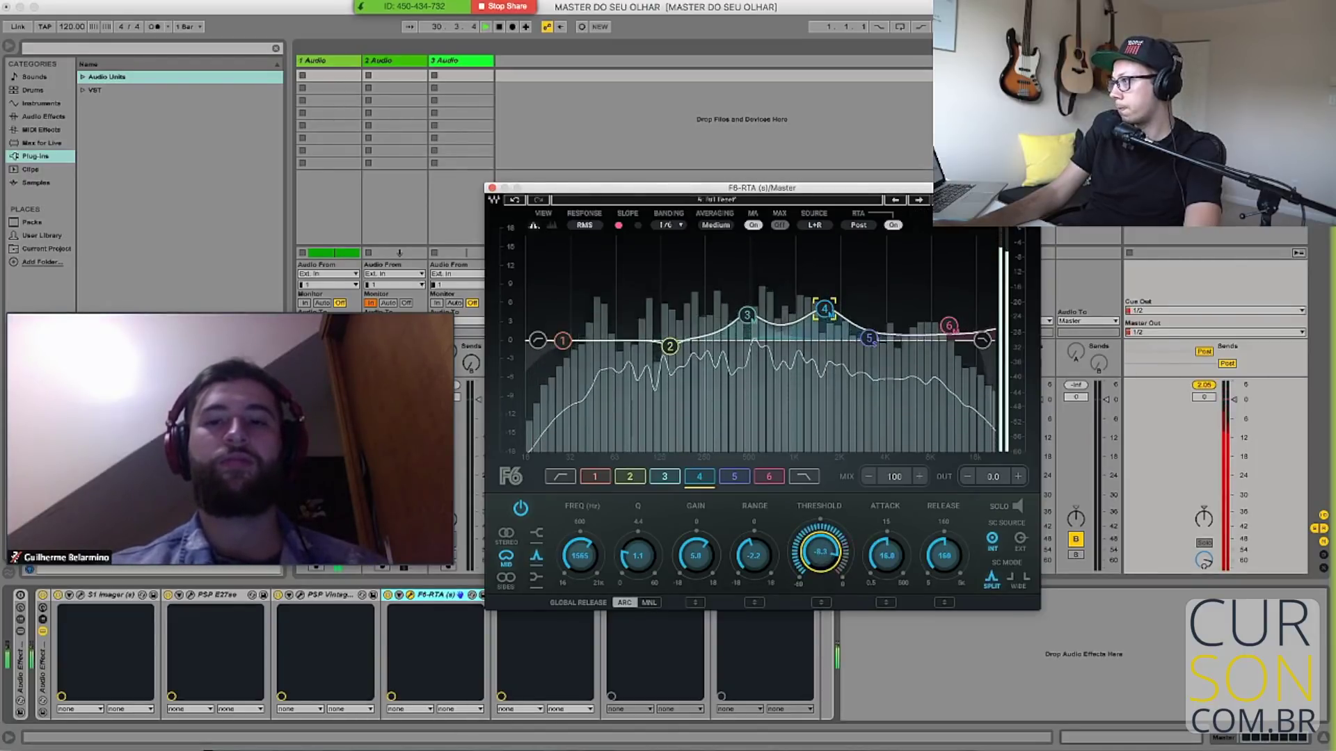
pyautogui.press('space')
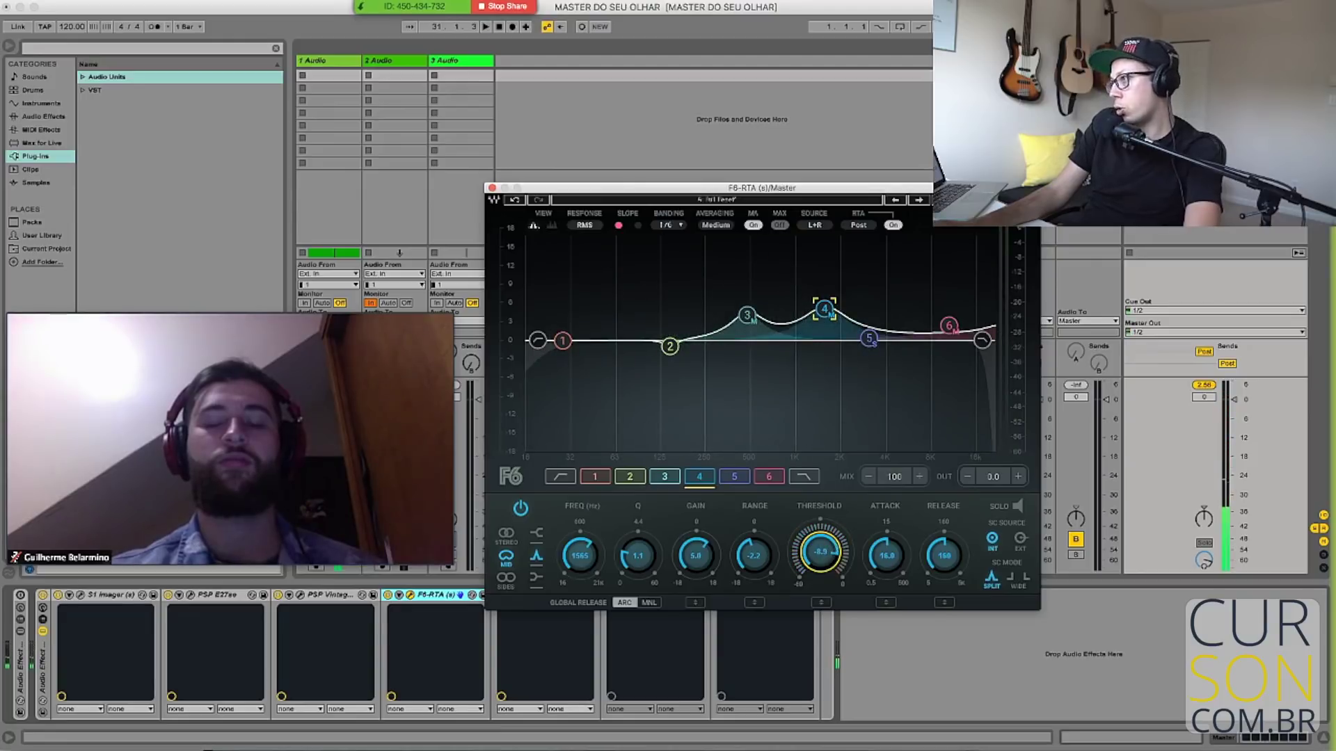
pyautogui.press('space')
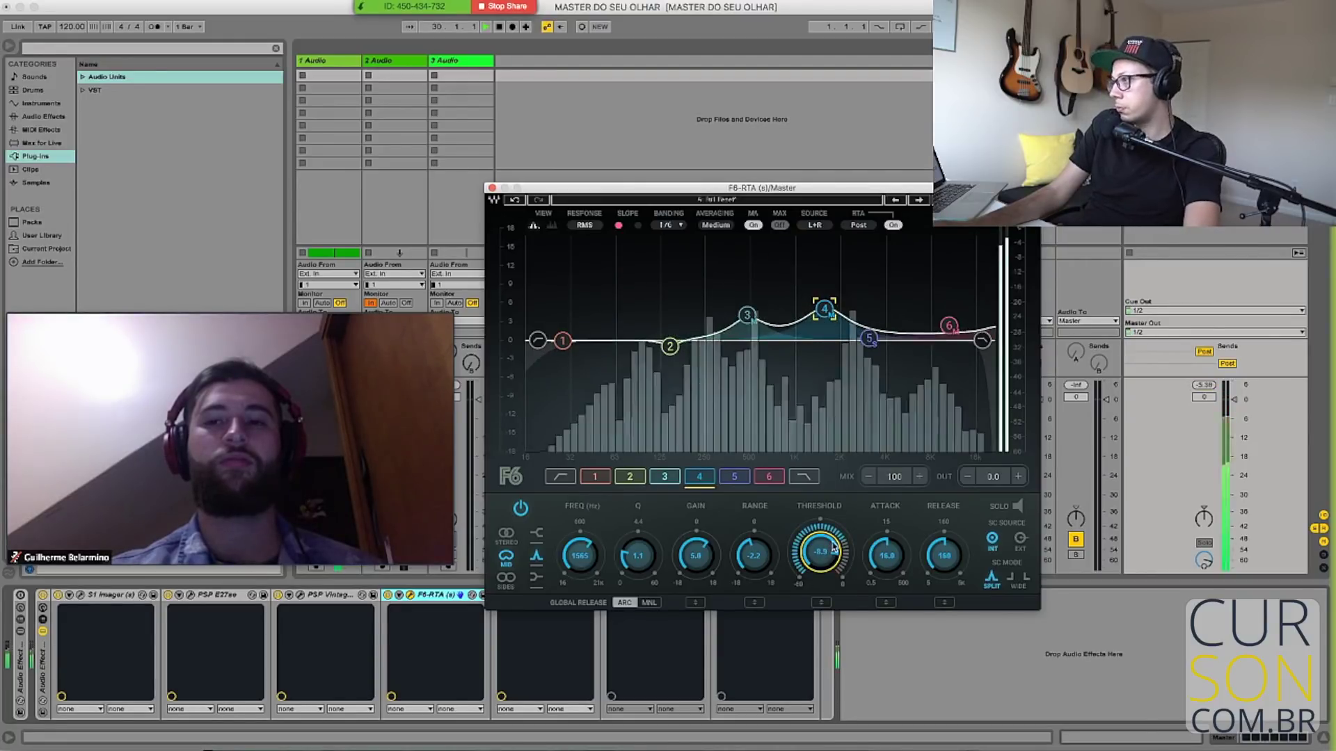
pyautogui.moveTo(819, 552); pyautogui.dragTo(835, 544)
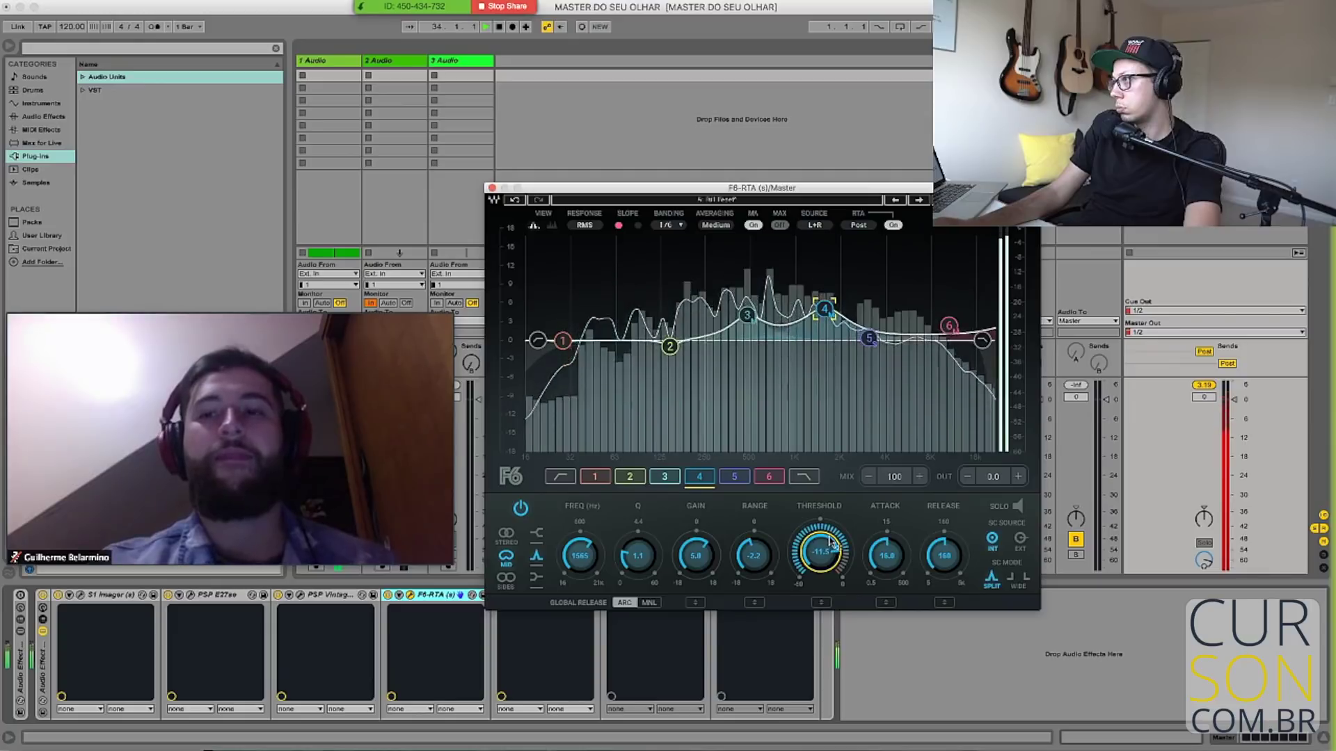
pyautogui.press('space')
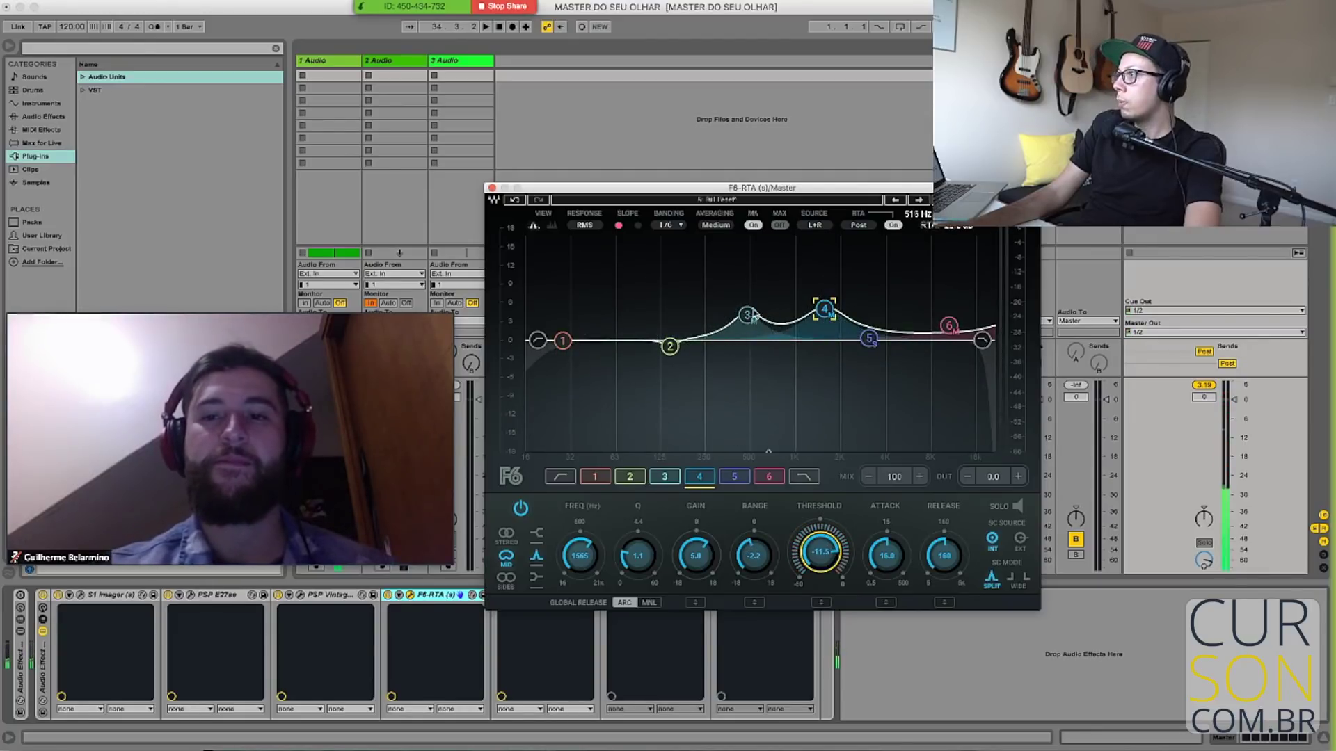
# Select band 3 of the first F6-RTA, compare it bypassed and active while the song plays, and stop playback
pyautogui.click(750, 315)
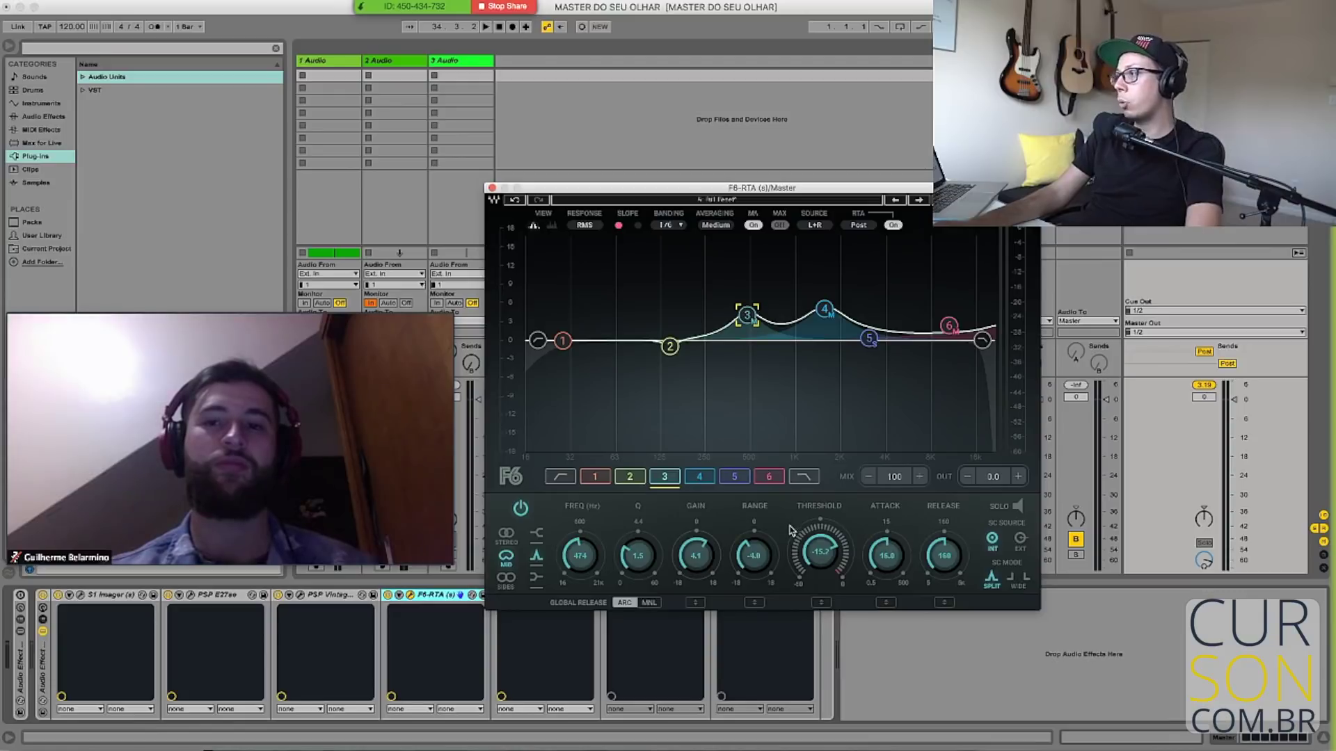
pyautogui.press('space')
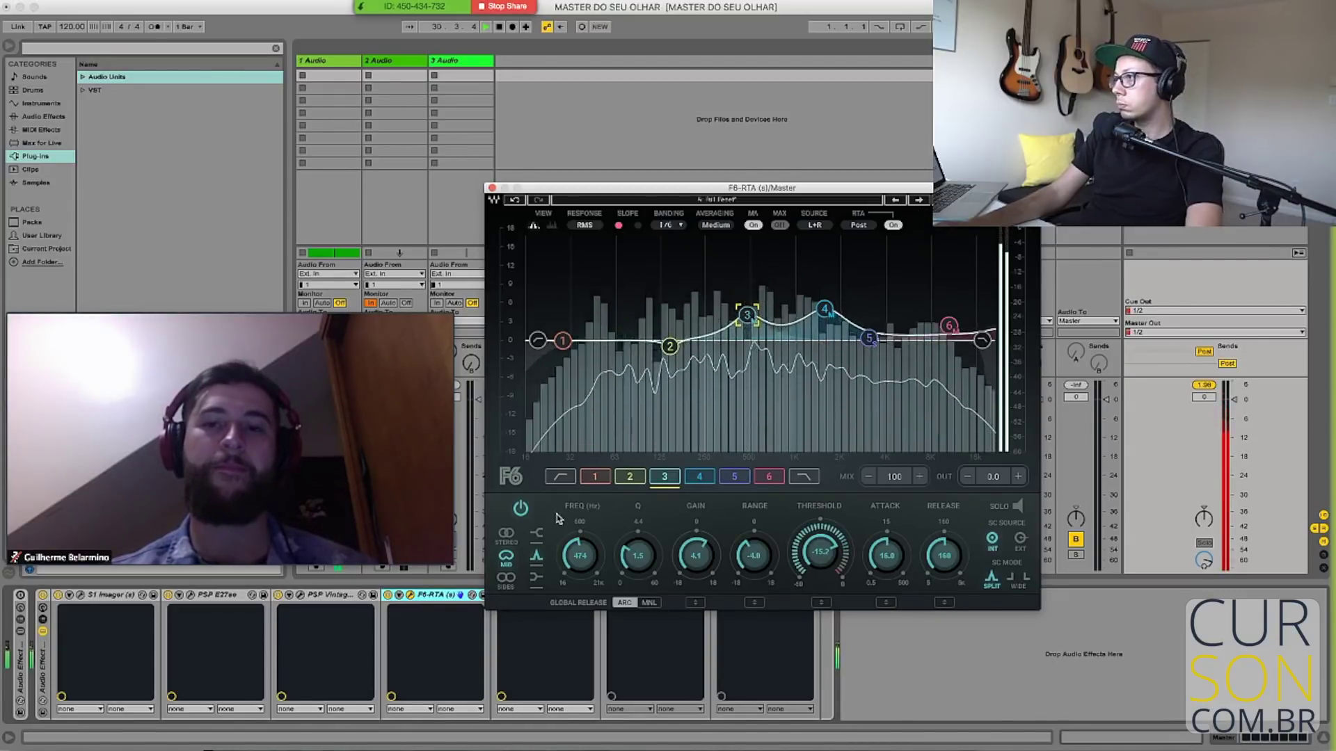
pyautogui.click(520, 510)
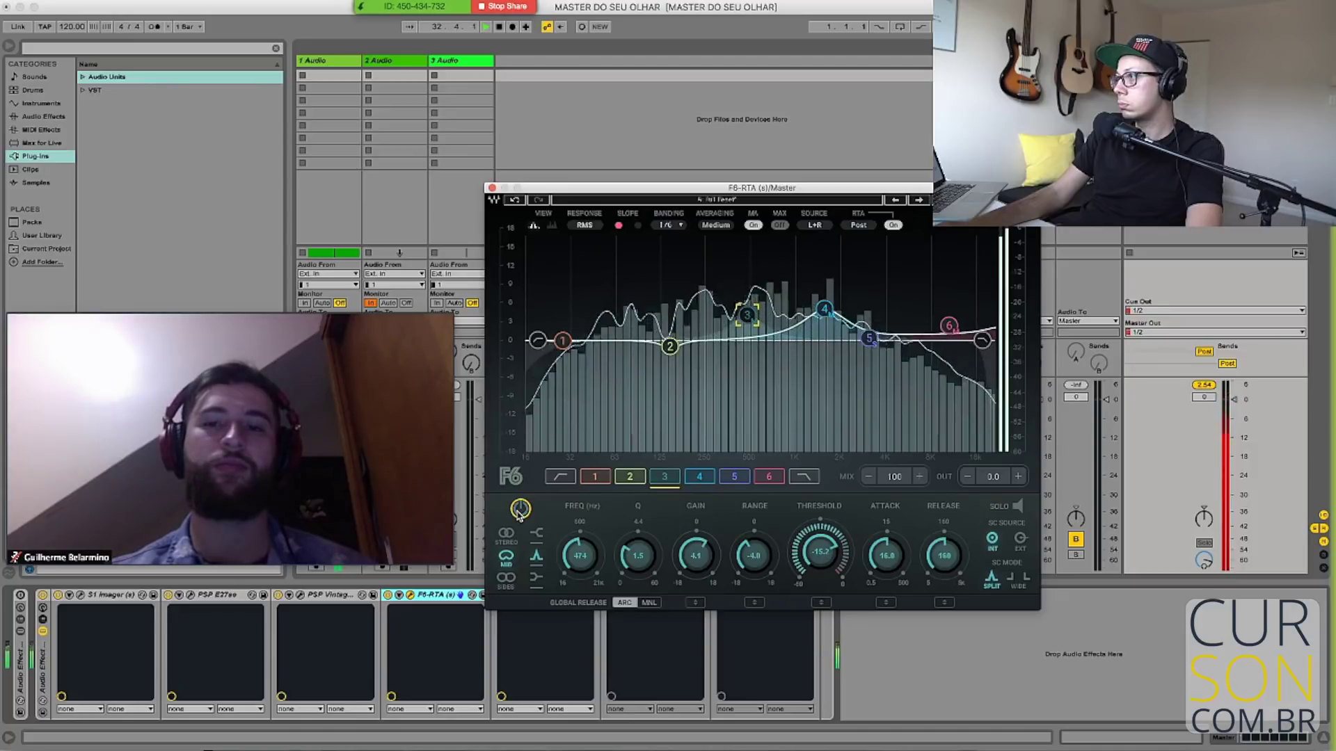
pyautogui.click(520, 509)
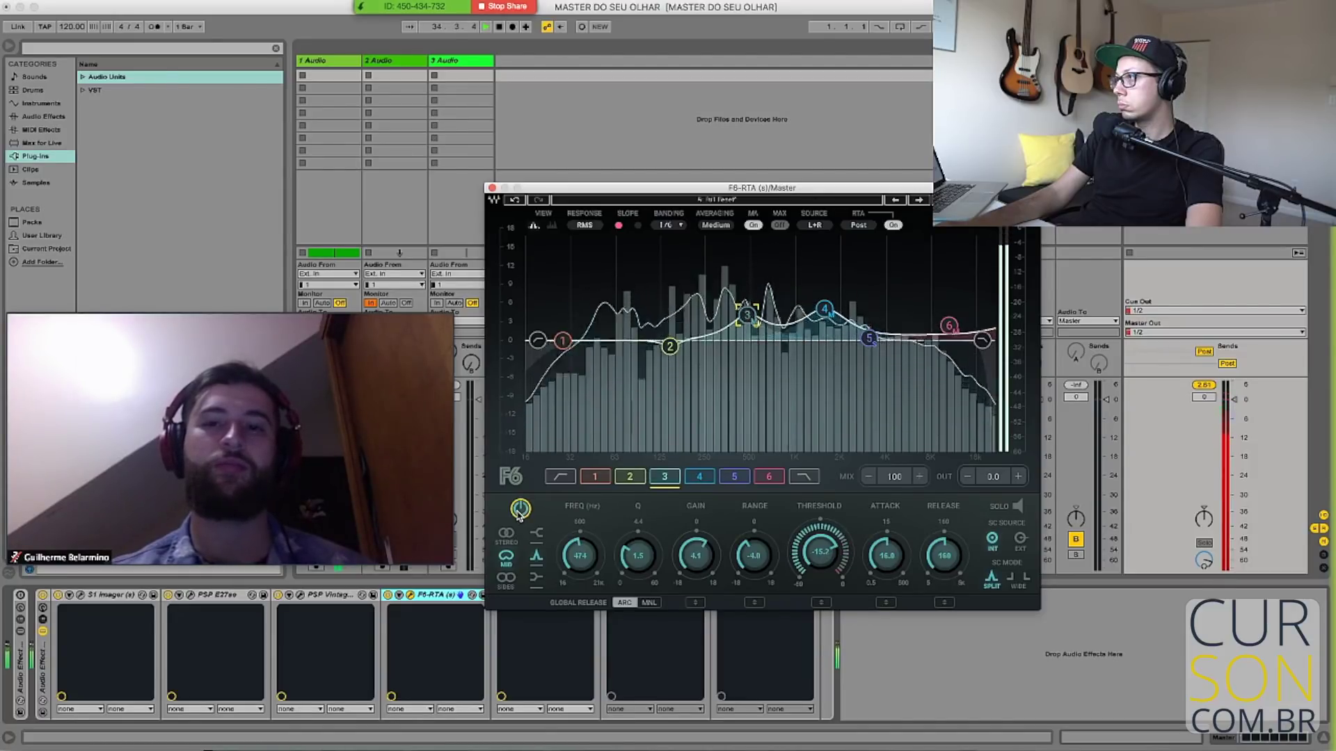
pyautogui.press('space')
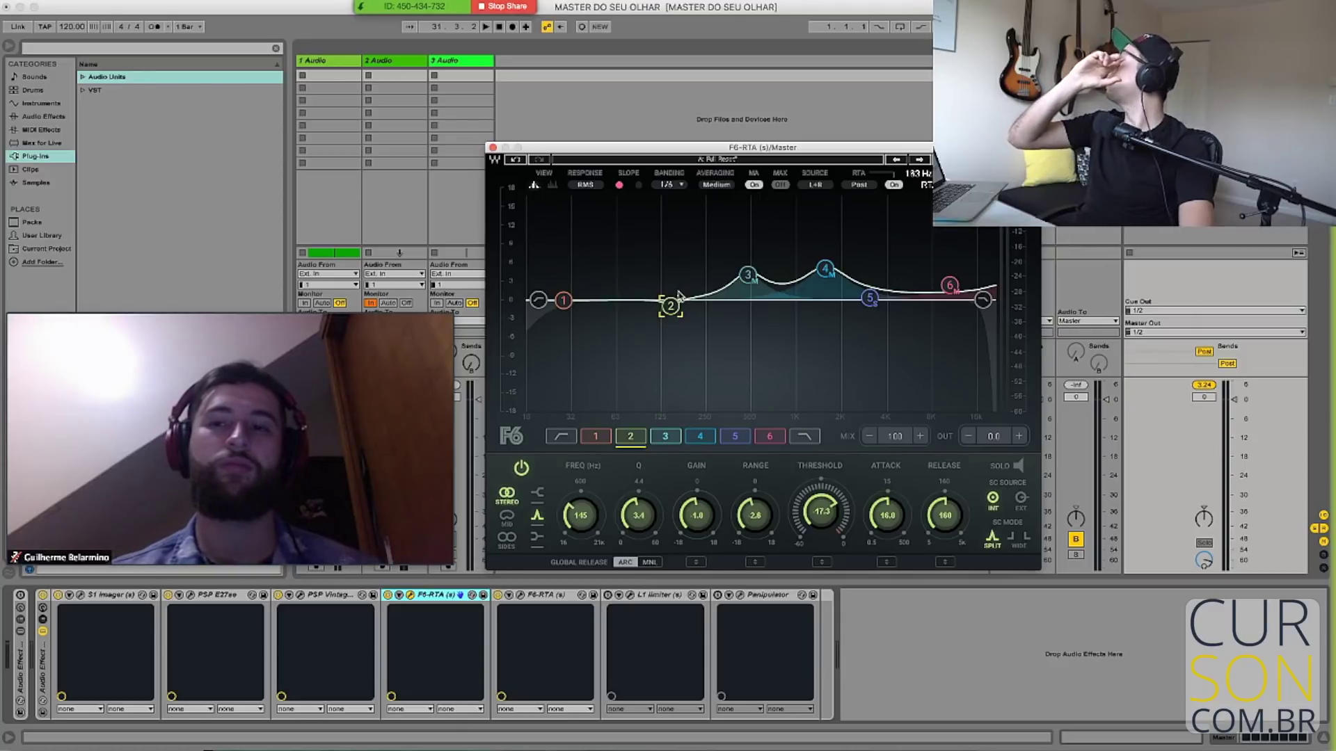
# Close the first F6-RTA's window and open the L1 limiter from the Master rack
pyautogui.click(493, 148)
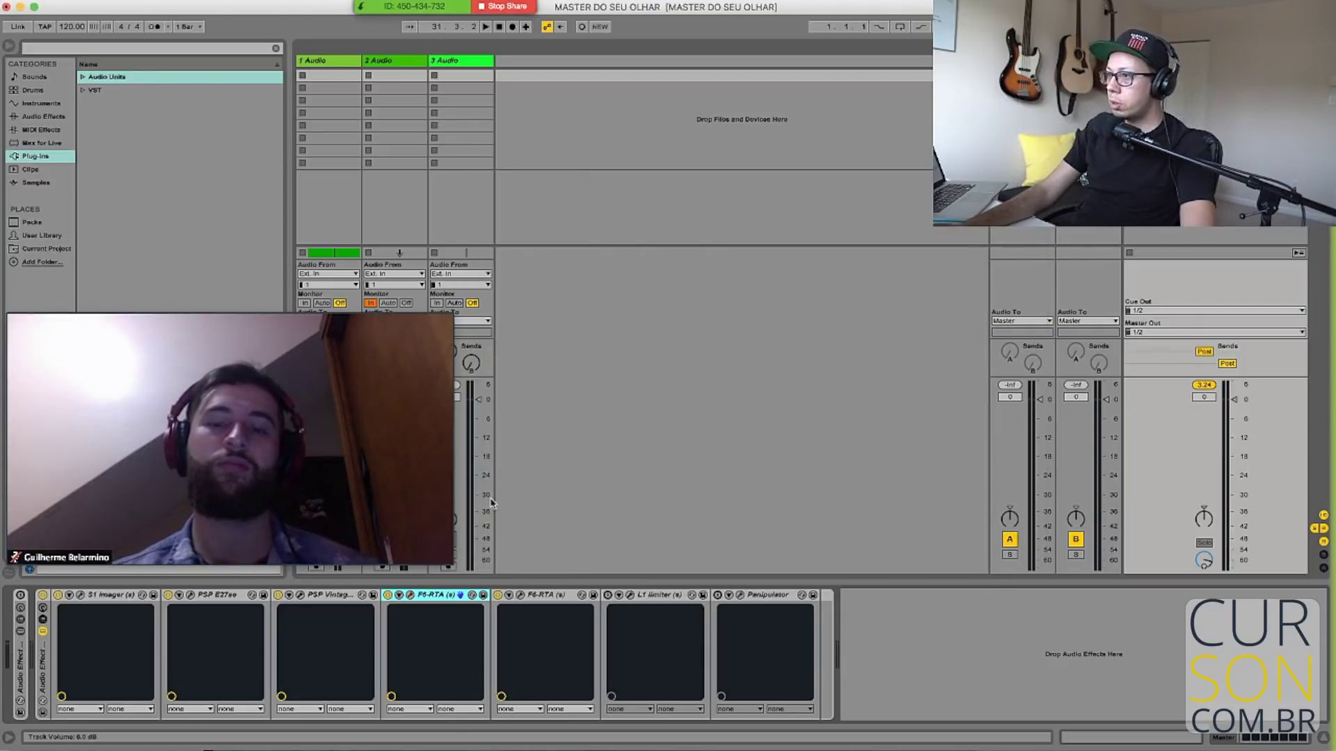
pyautogui.click(630, 595)
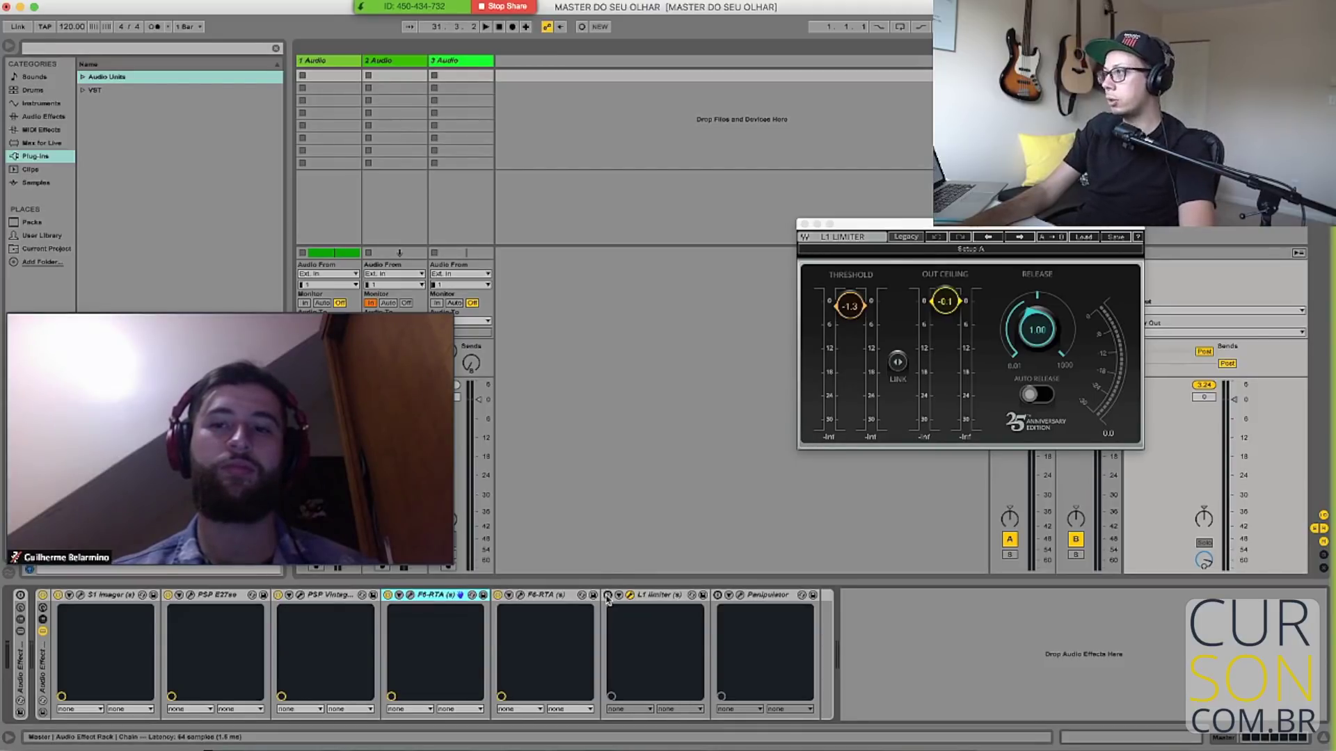
pyautogui.click(638, 597)
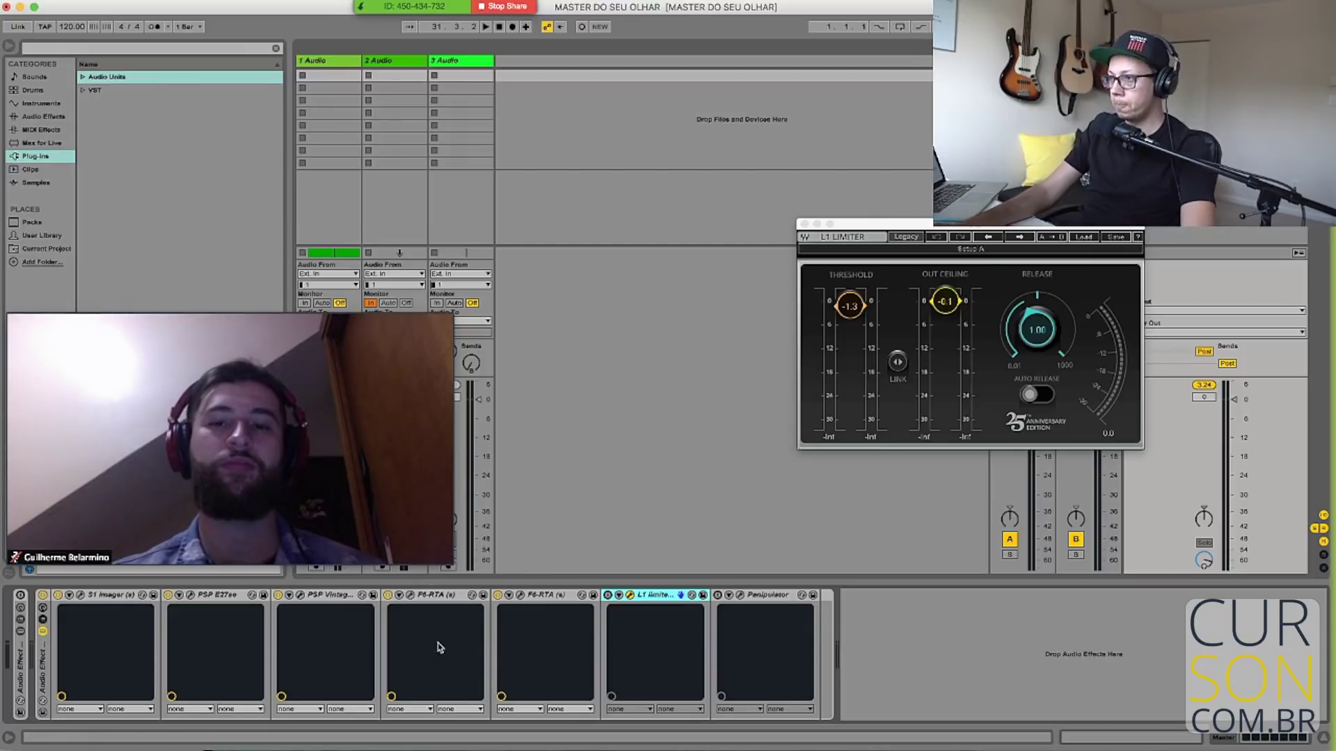
# Play the song with the L1 limiter activated, and bypass and re-enable the Audio Effect Rack to compare the sound
pyautogui.press('space')
pyautogui.click(607, 596)
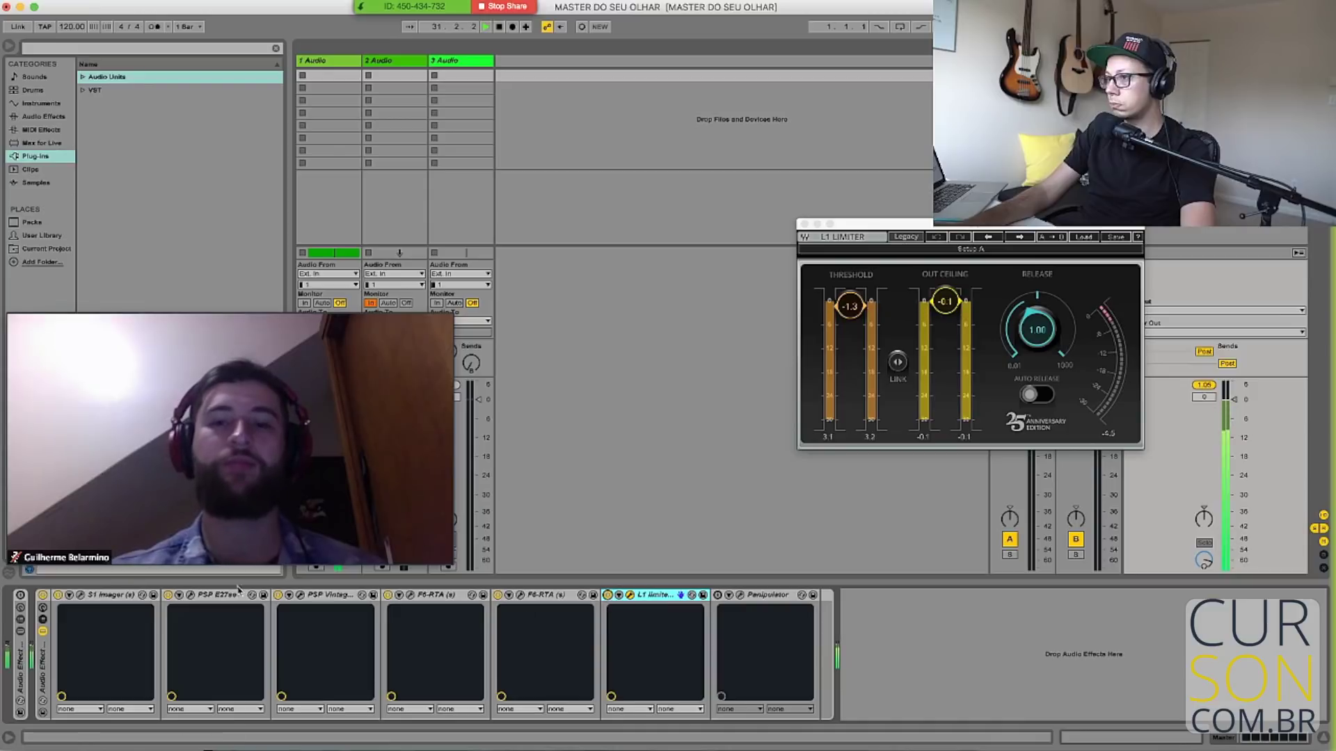
pyautogui.click(43, 595)
pyautogui.click(43, 595)
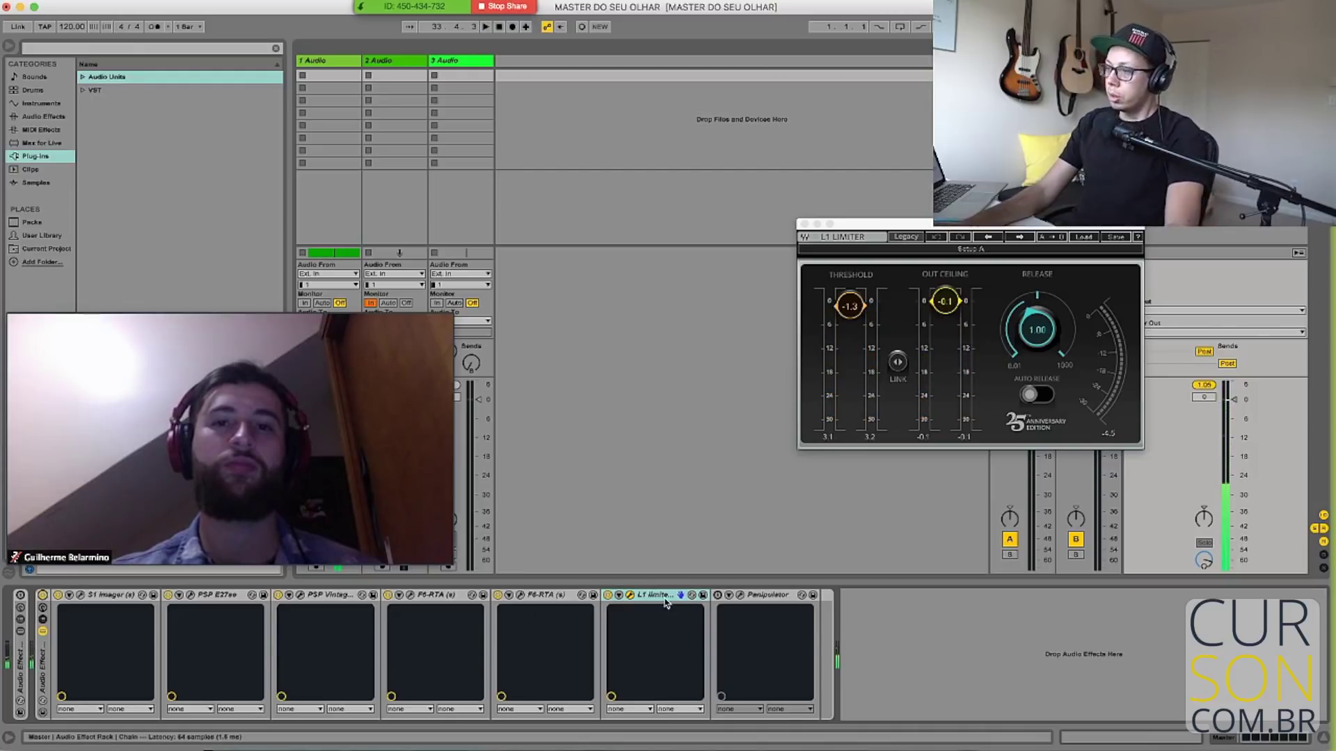
# Activate Panipulator and place its window in the clear central area, closing the L1 limiter's window
pyautogui.click(772, 601)
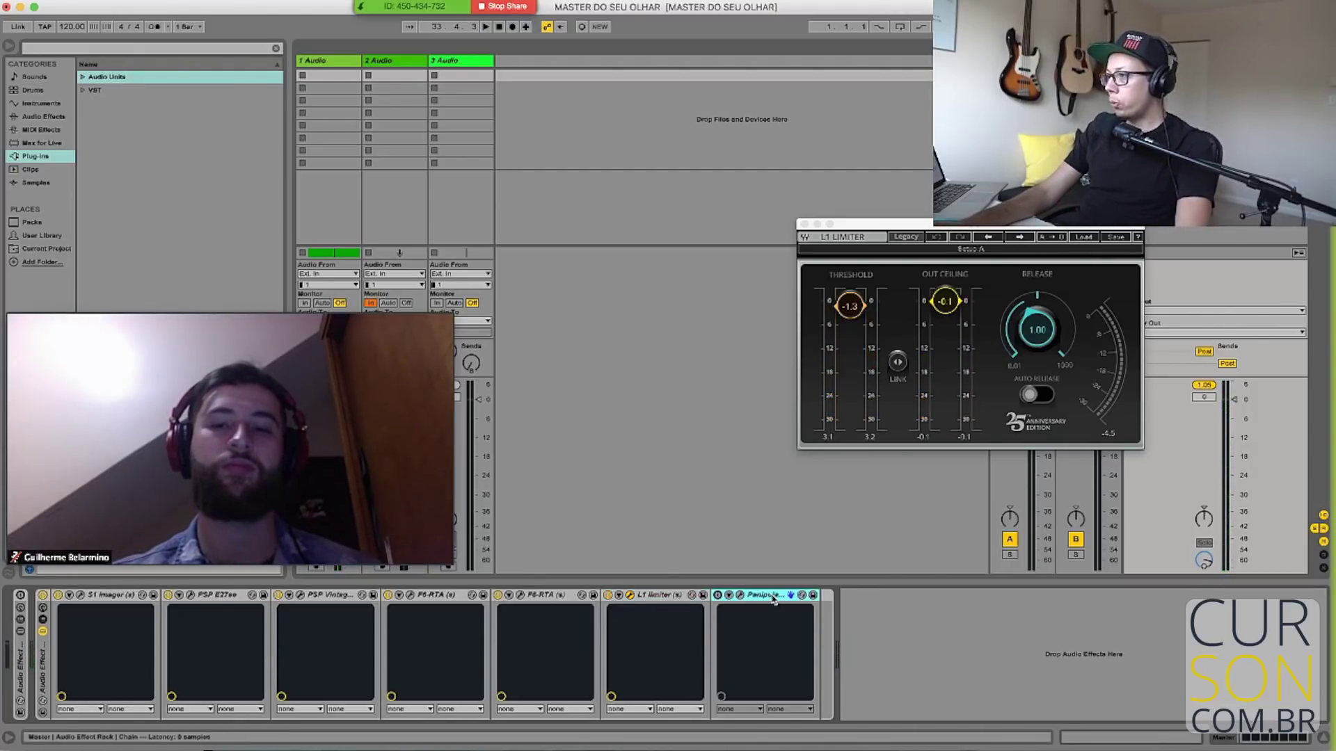
pyautogui.click(718, 596)
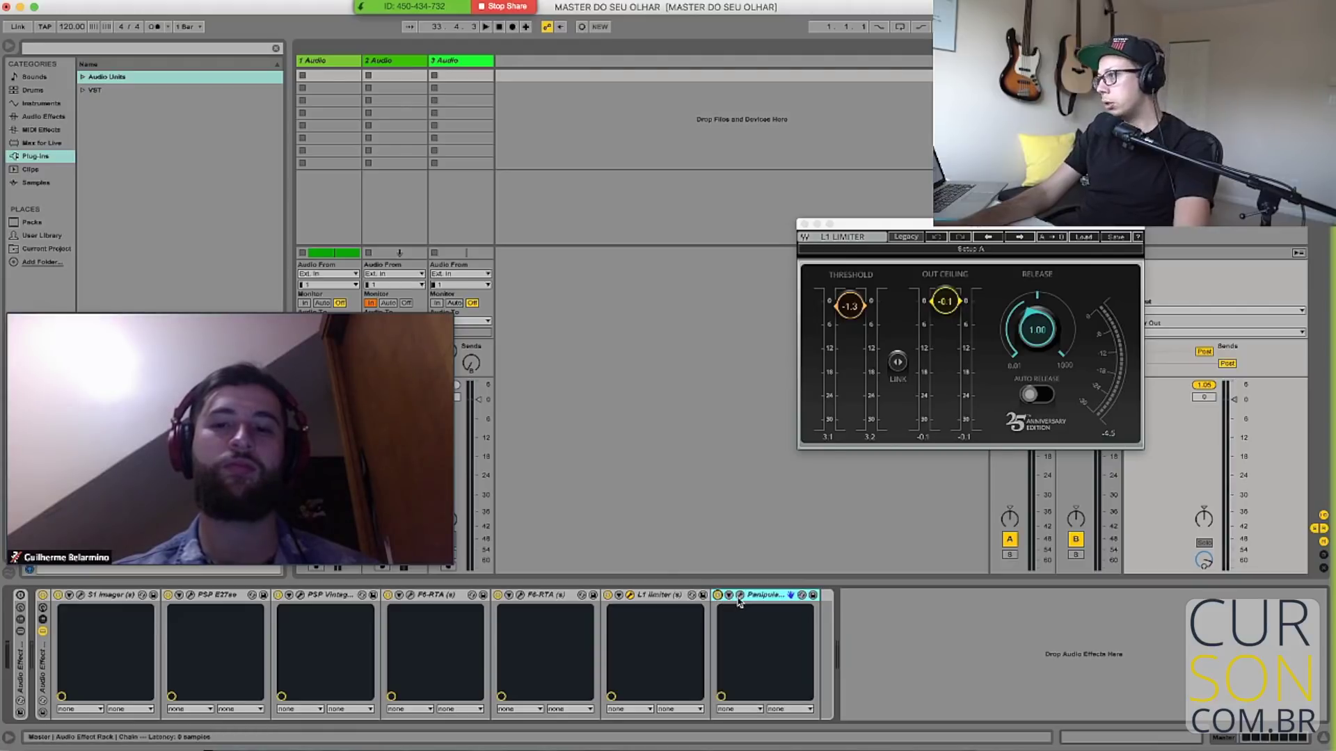
pyautogui.click(740, 596)
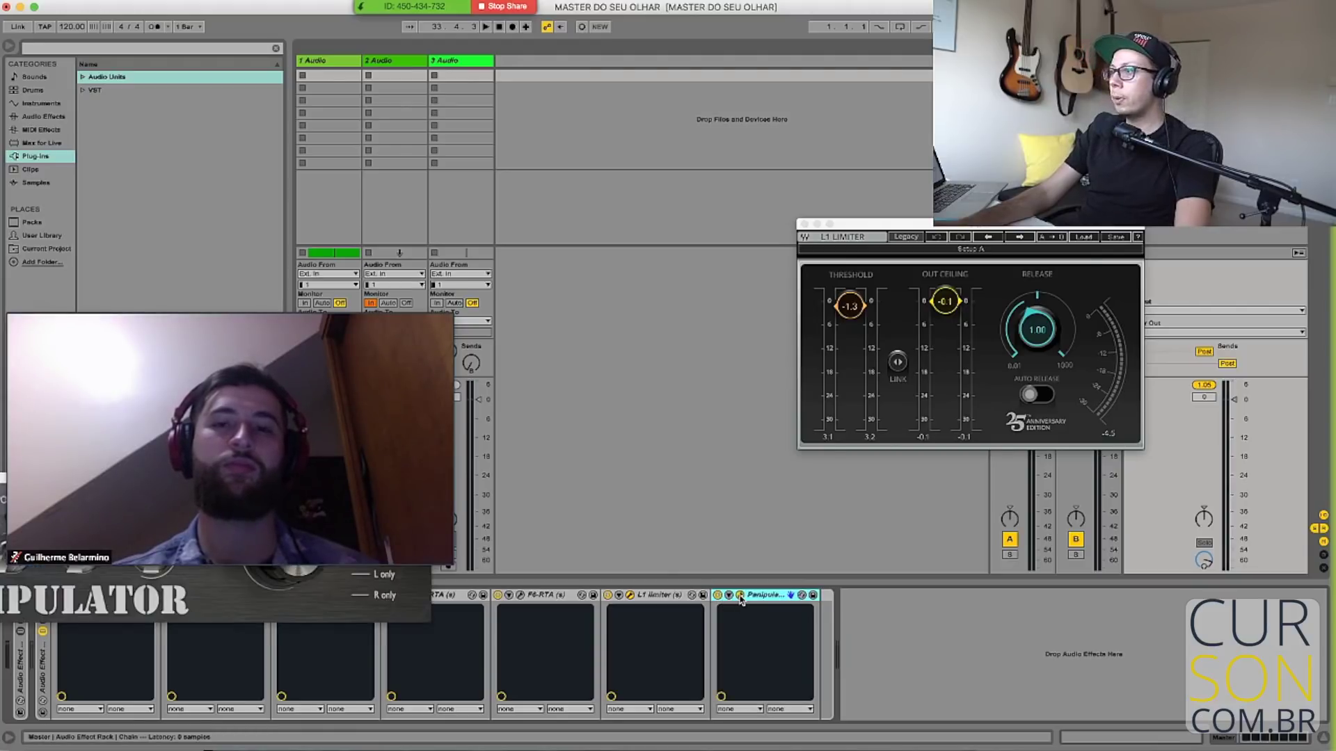
pyautogui.moveTo(0, 479); pyautogui.dragTo(647, 421)
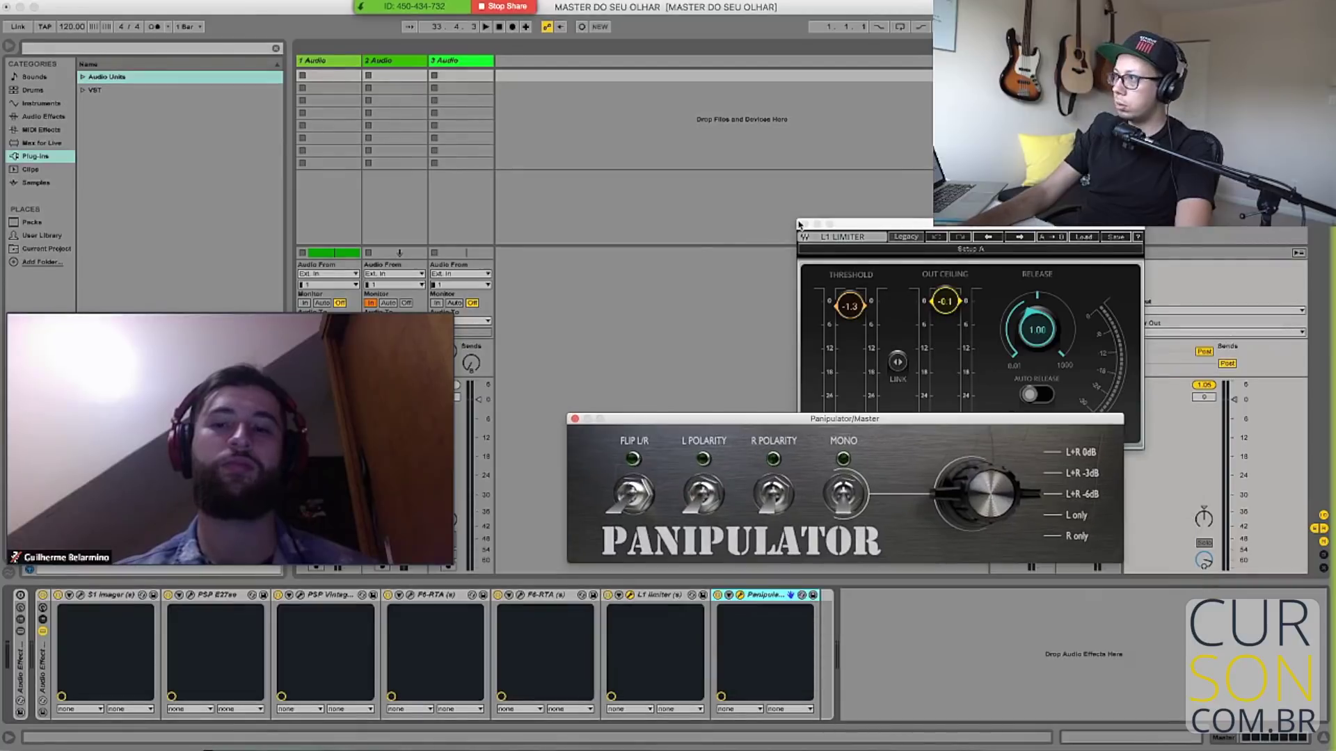
pyautogui.click(804, 224)
pyautogui.moveTo(800, 417); pyautogui.dragTo(747, 339)
# Switch Panipulator's Mono mode on and back off, and select the device in the Master rack
pyautogui.click(791, 426)
pyautogui.click(791, 426)
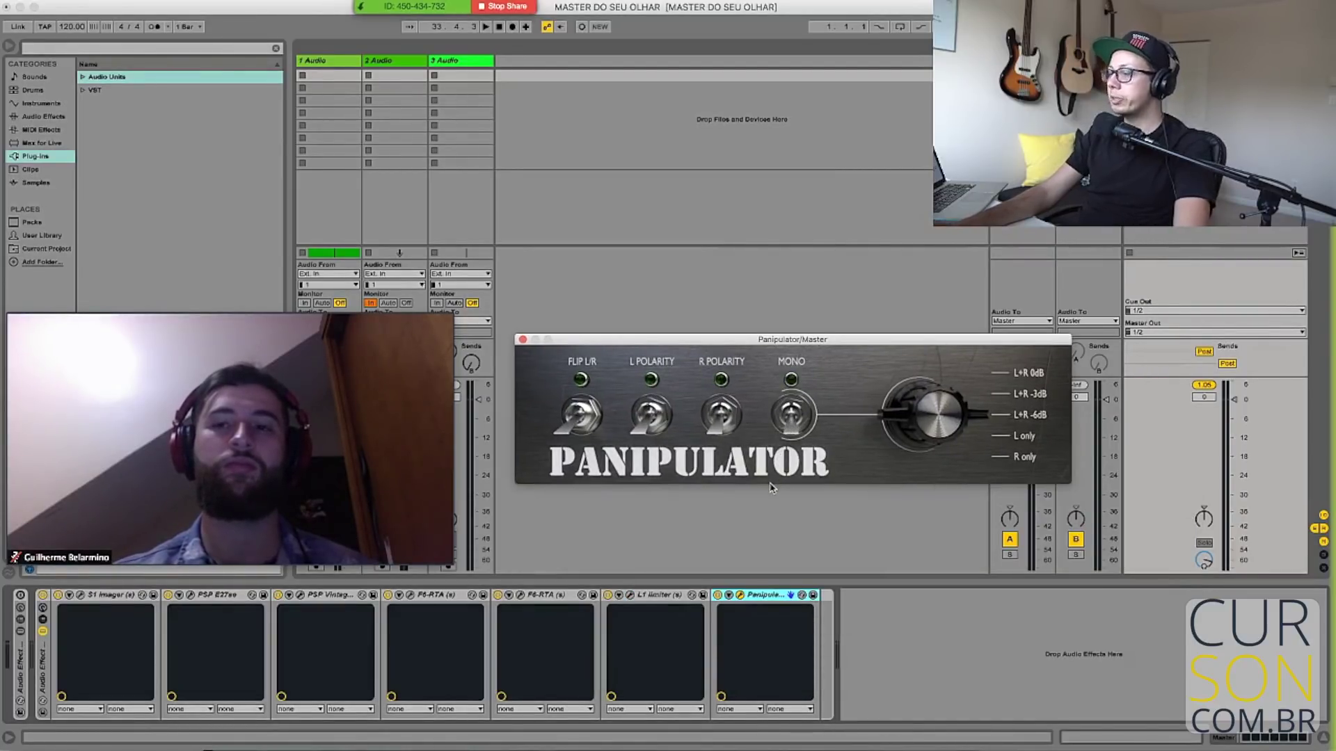
pyautogui.click(764, 597)
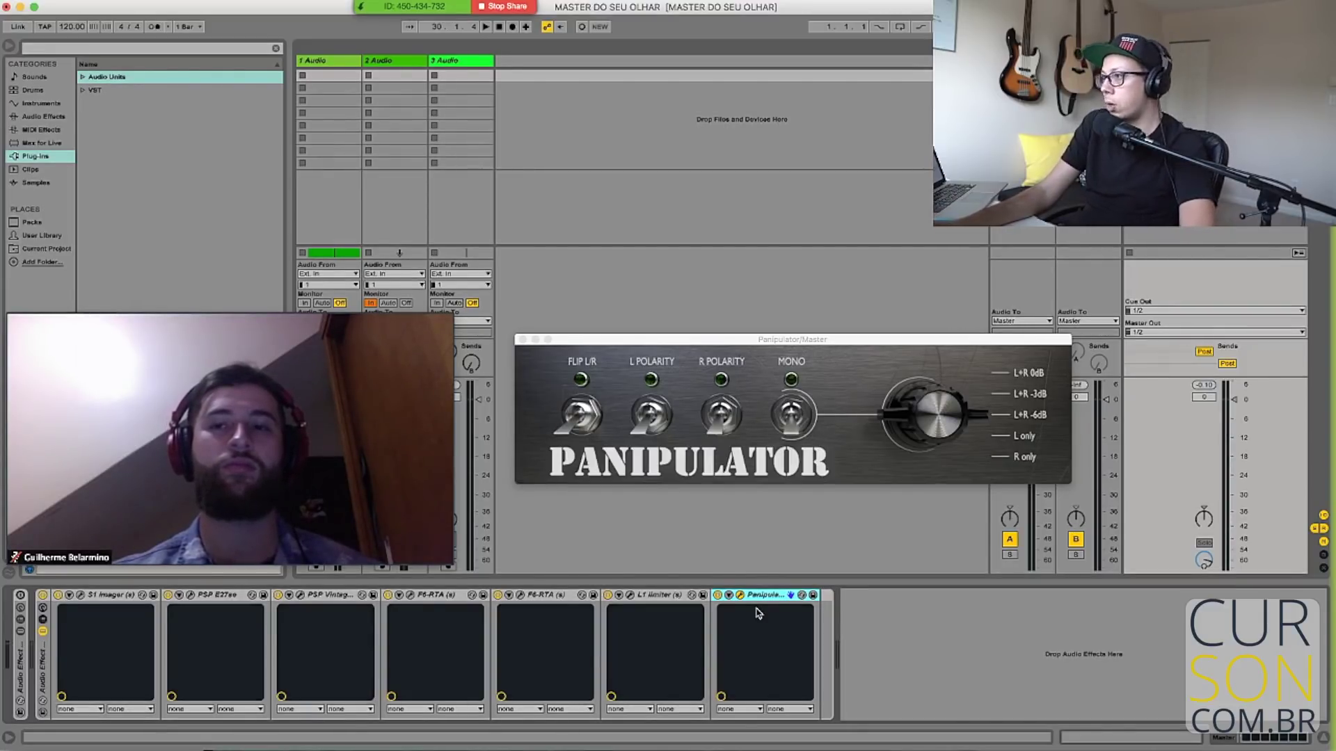
# Play the song and switch Panipulator's Mono mode on and off several times to compare mono with stereo, leaving Mono off
pyautogui.press('space')
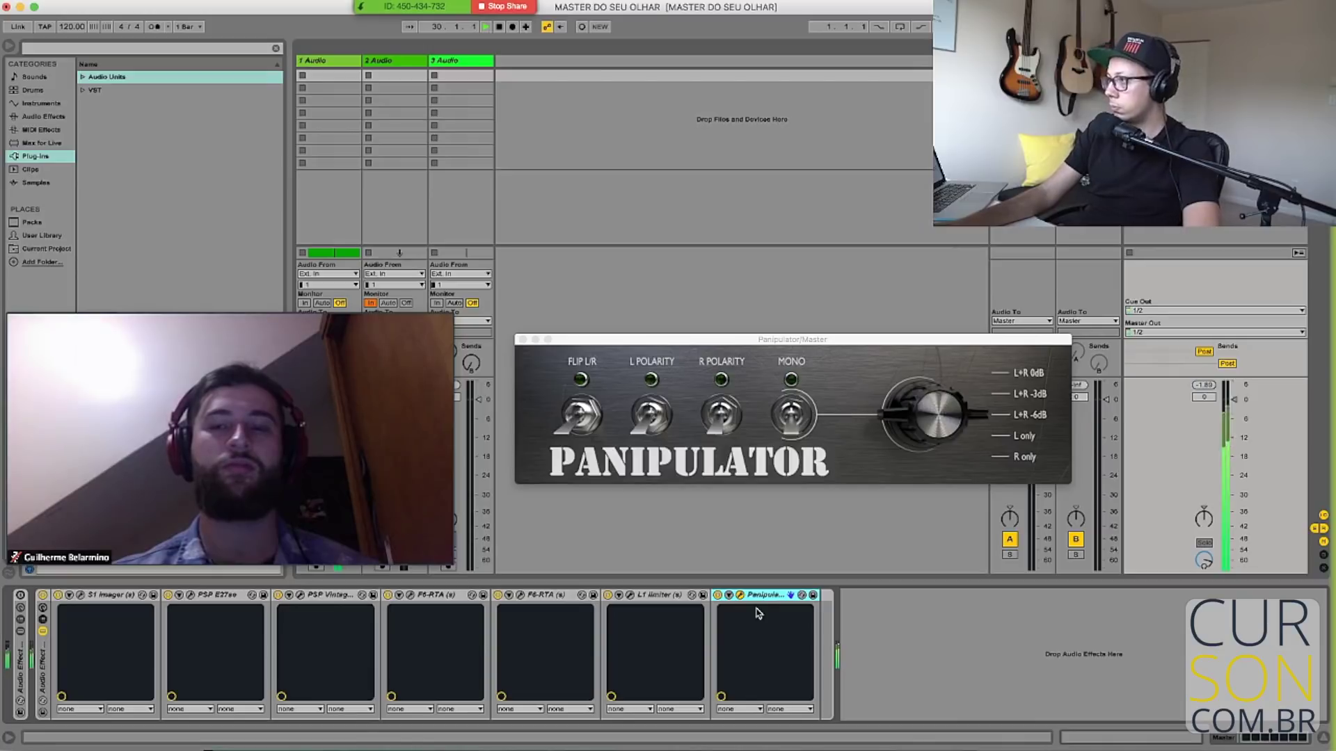
pyautogui.click(792, 417)
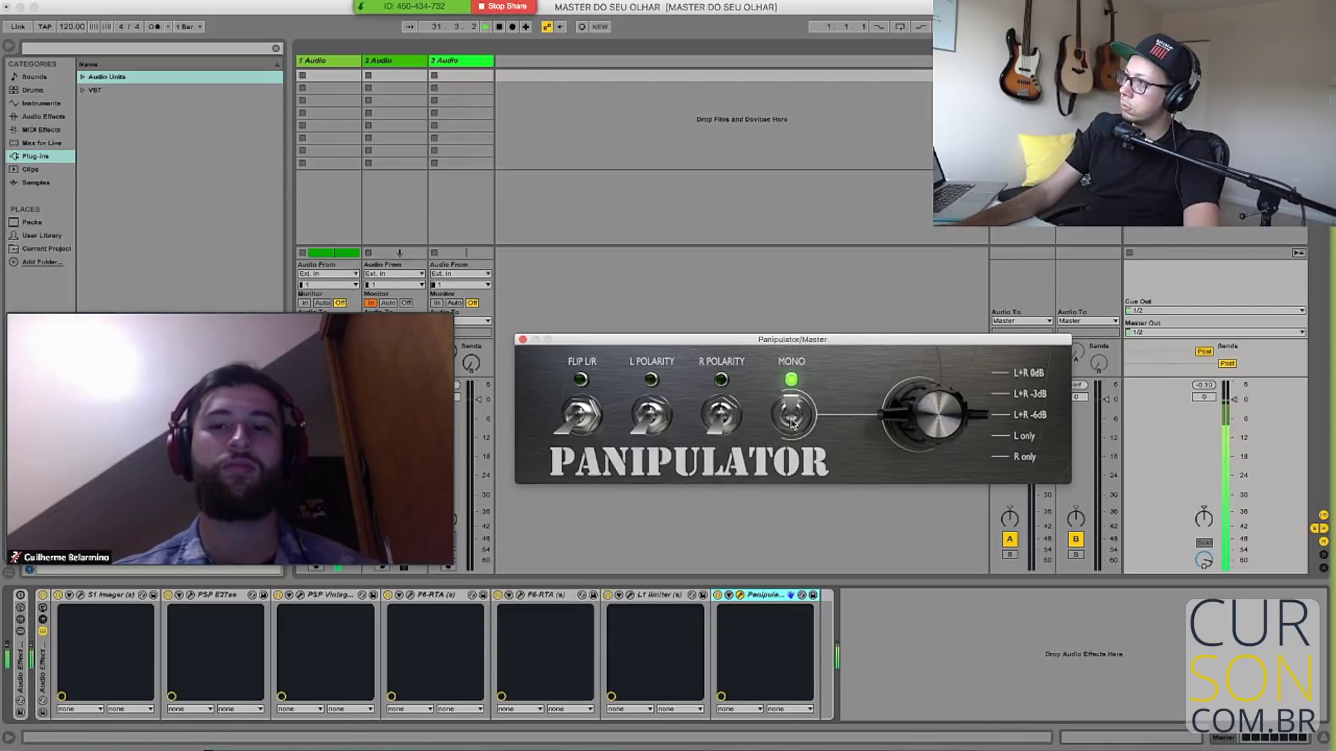
pyautogui.click(792, 418)
pyautogui.click(793, 418)
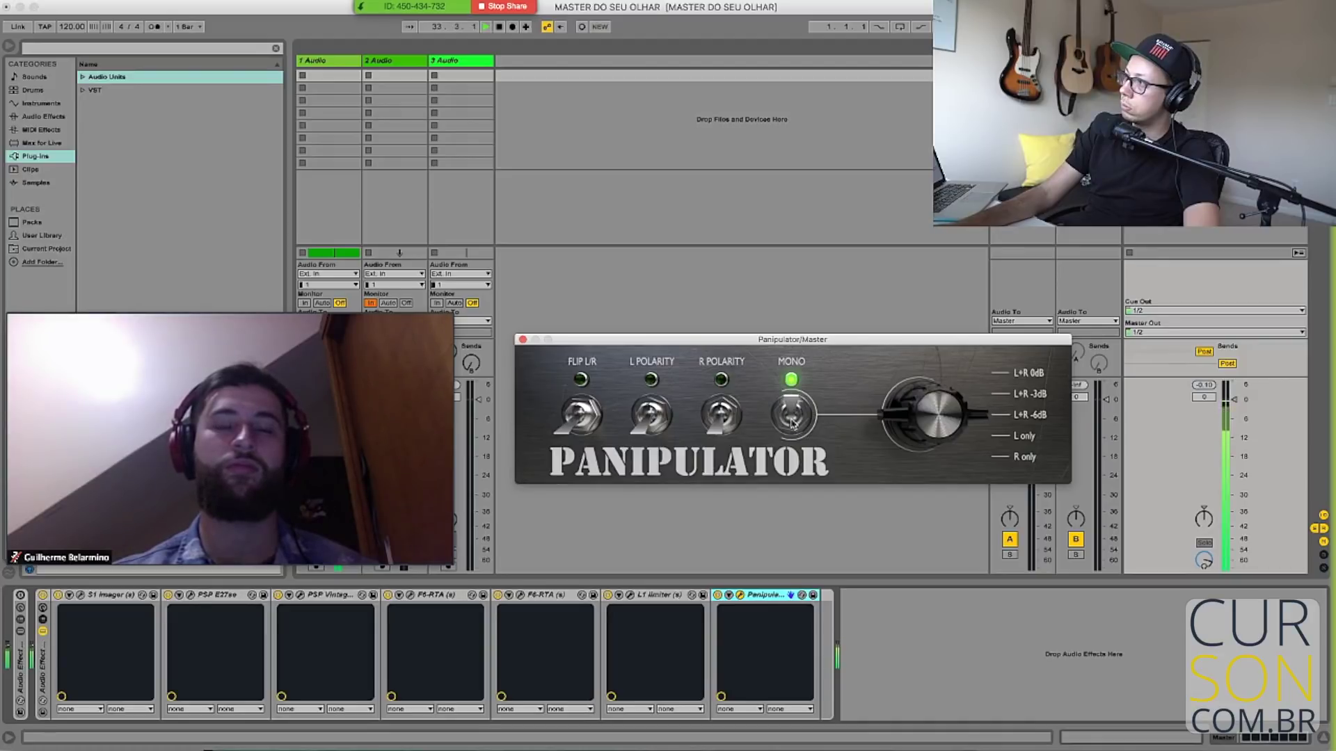
pyautogui.click(792, 418)
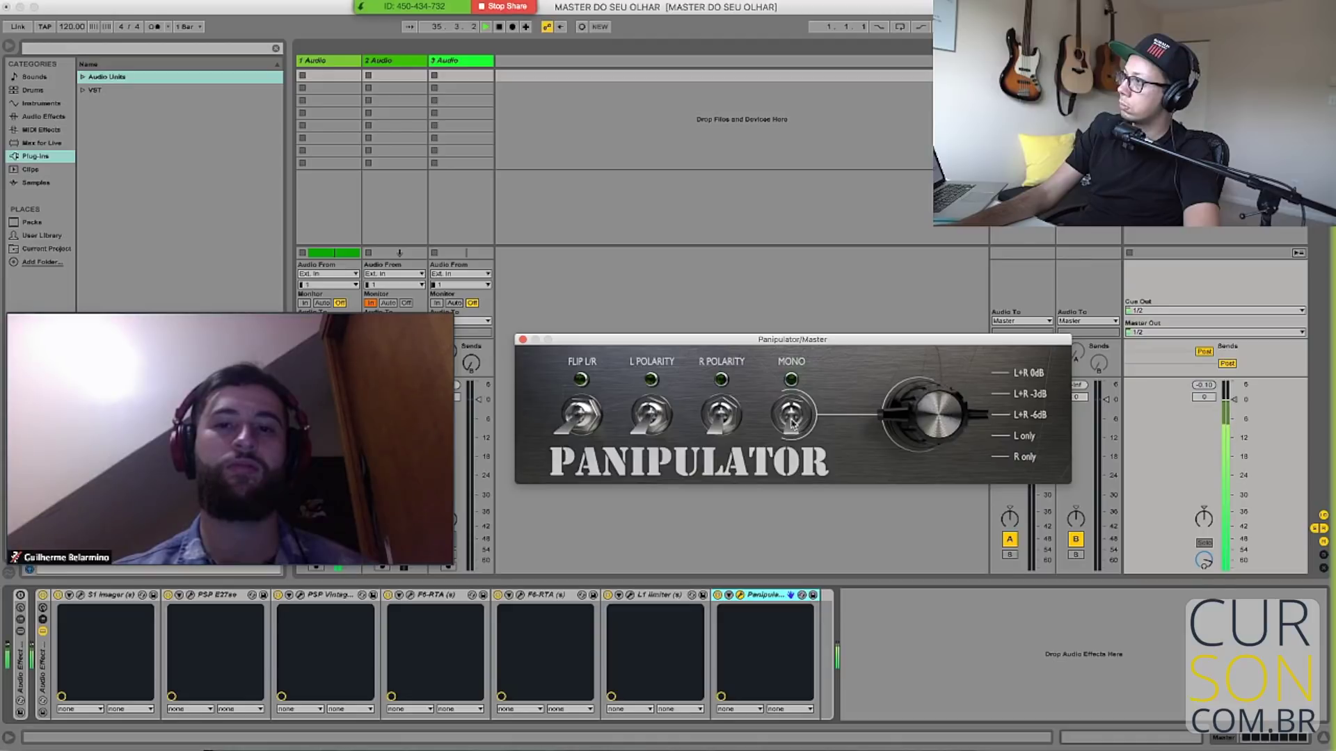
pyautogui.click(792, 417)
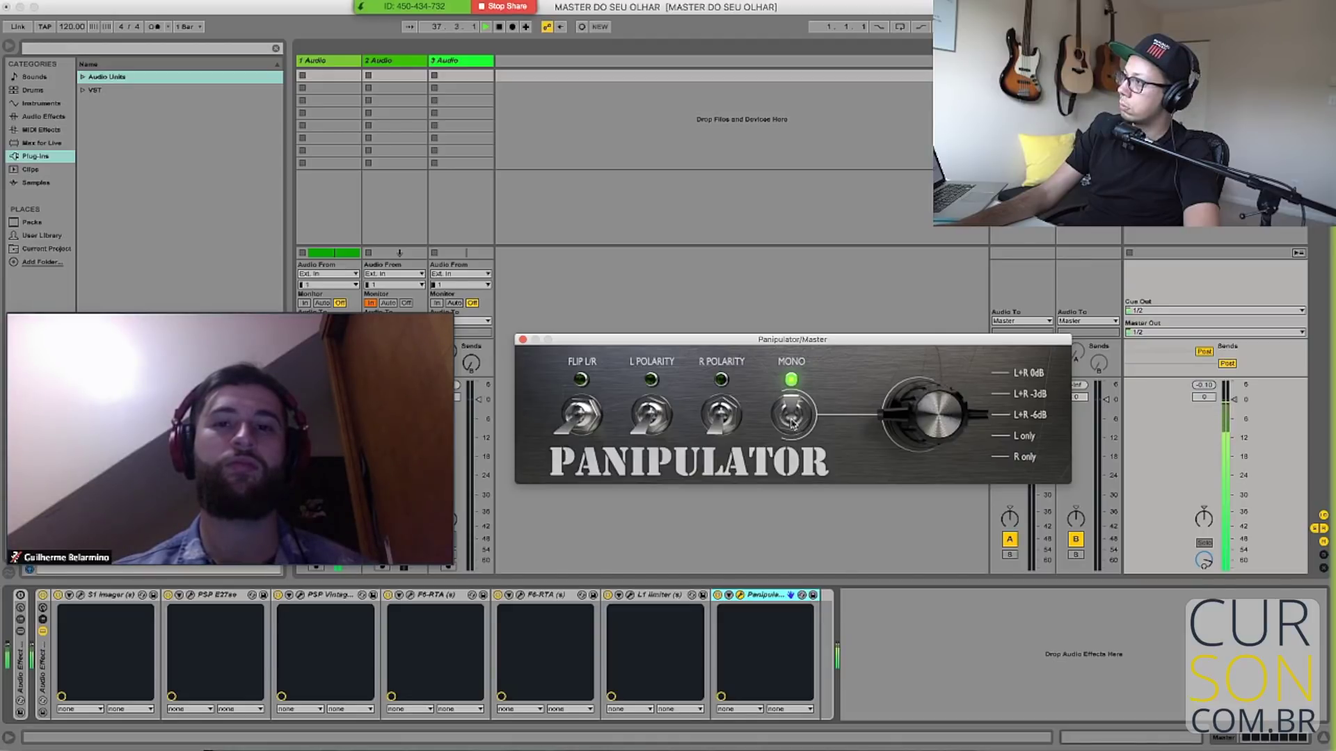
pyautogui.click(792, 418)
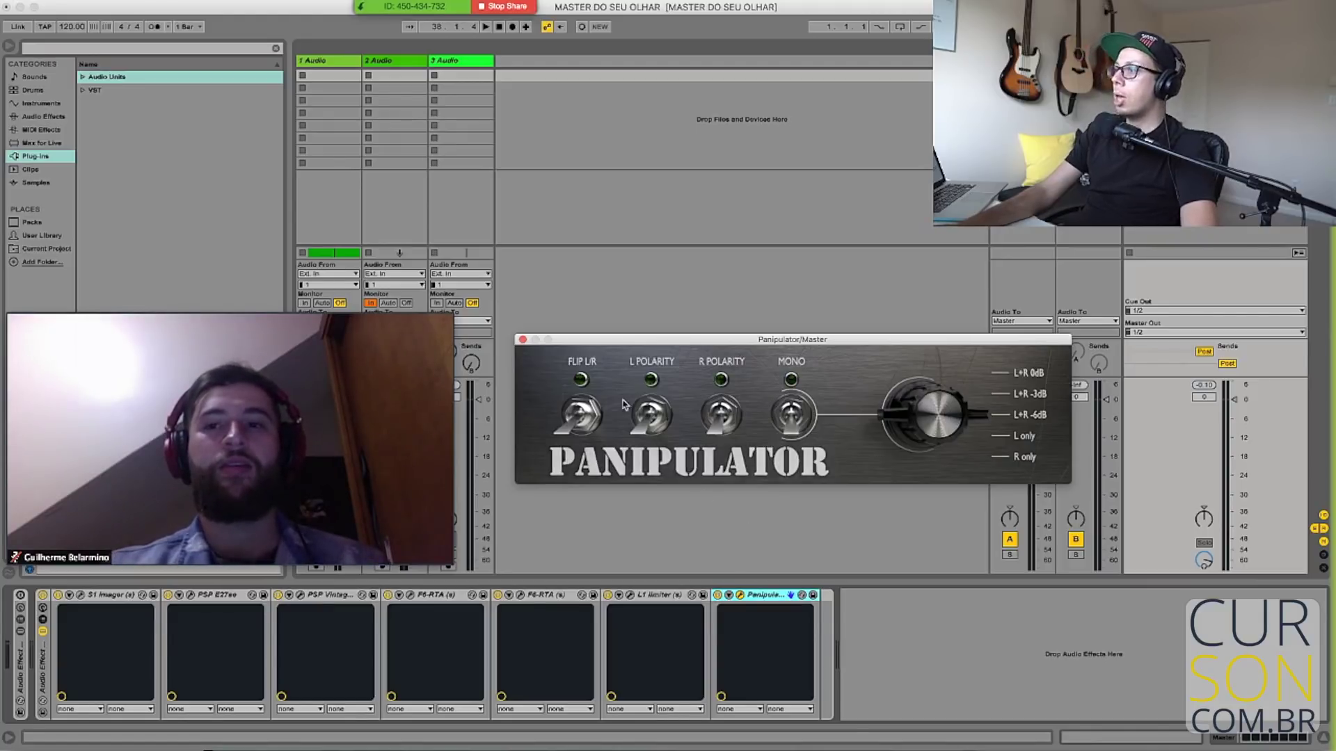
# Deactivate Panipulator in the Master rack and close its window, keeping the device selected
pyautogui.press('super+0')
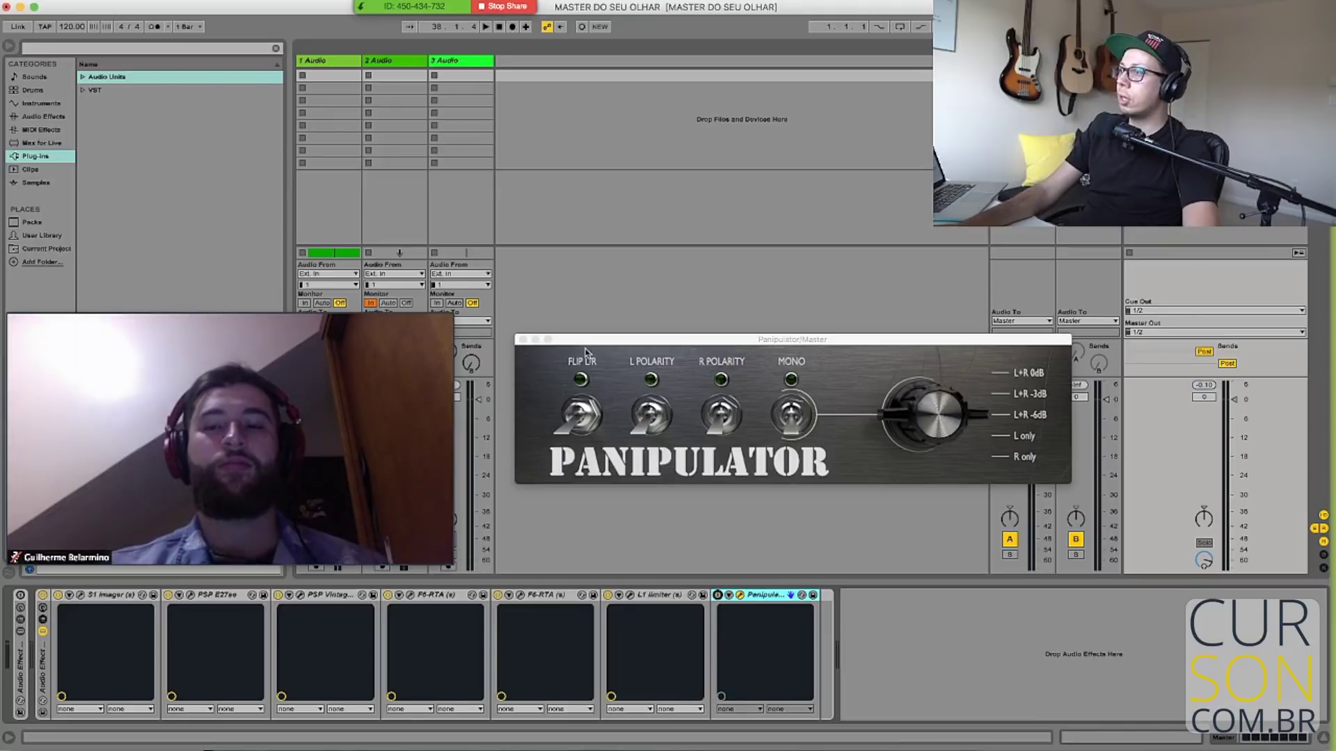
pyautogui.click(522, 340)
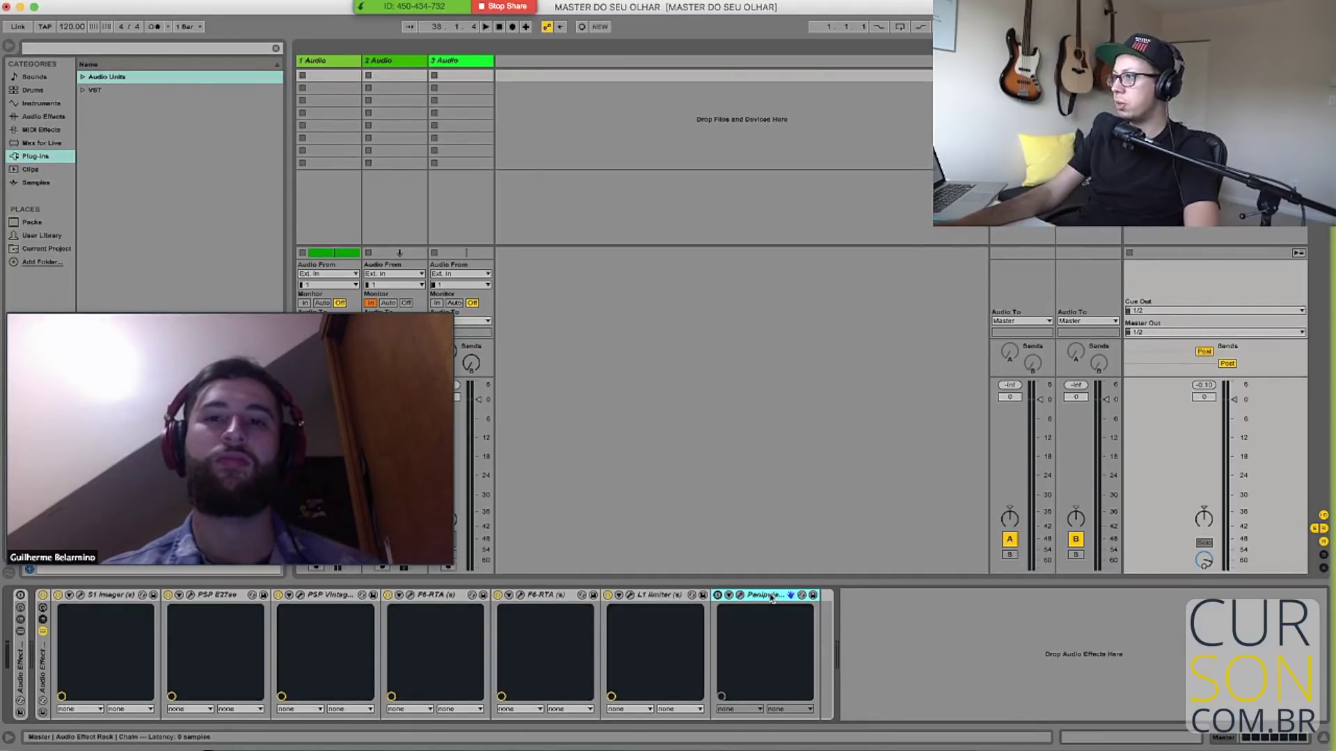
pyautogui.click(918, 632)
pyautogui.click(786, 595)
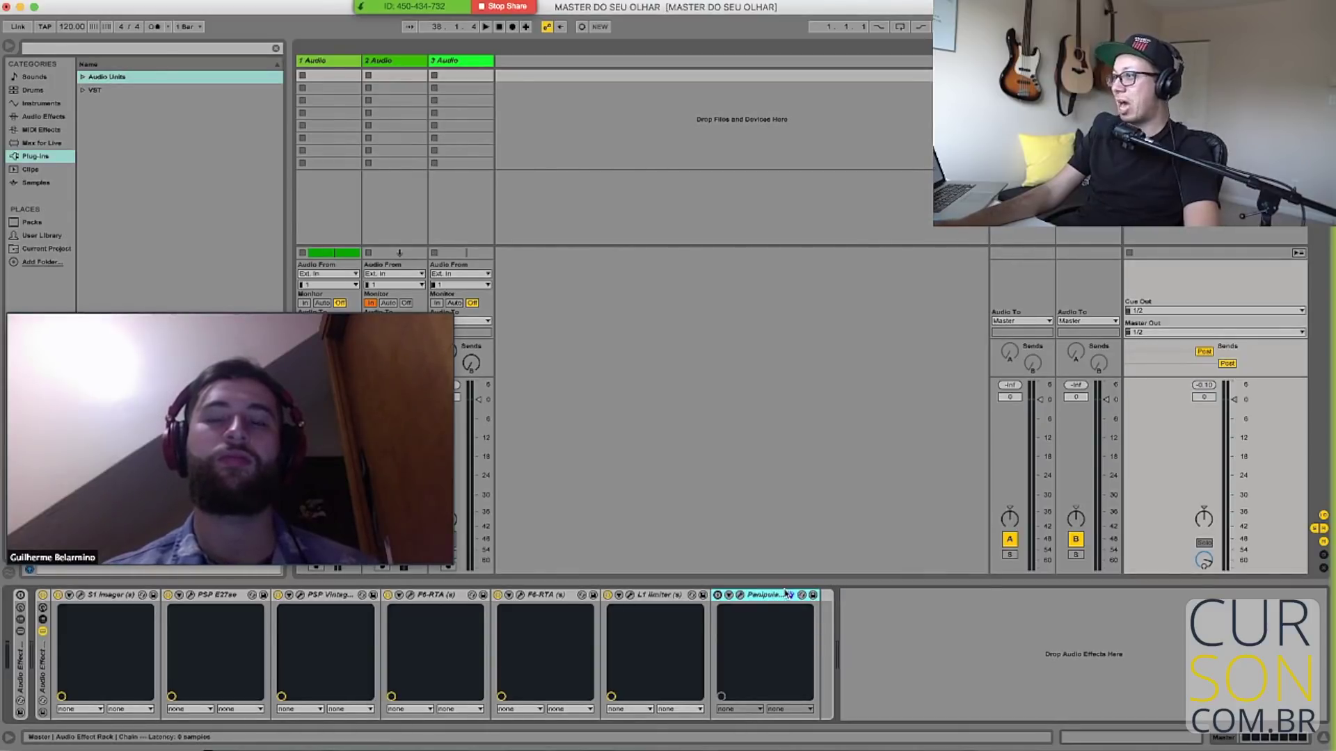